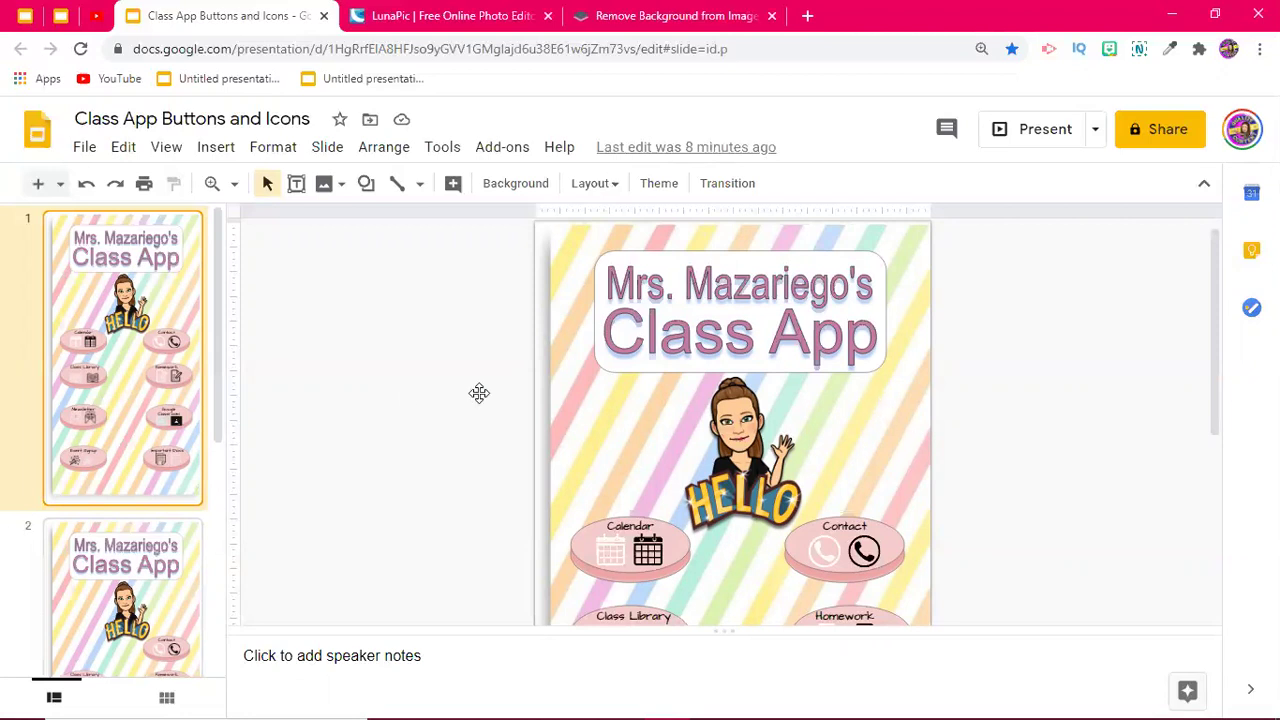
Step: Look over the existing class app buttons on slide 1, then open slide 2 and view its button area
{"action": "scroll", "coordinate": [341, 390], "scroll_direction": "down", "scroll_amount": 3}
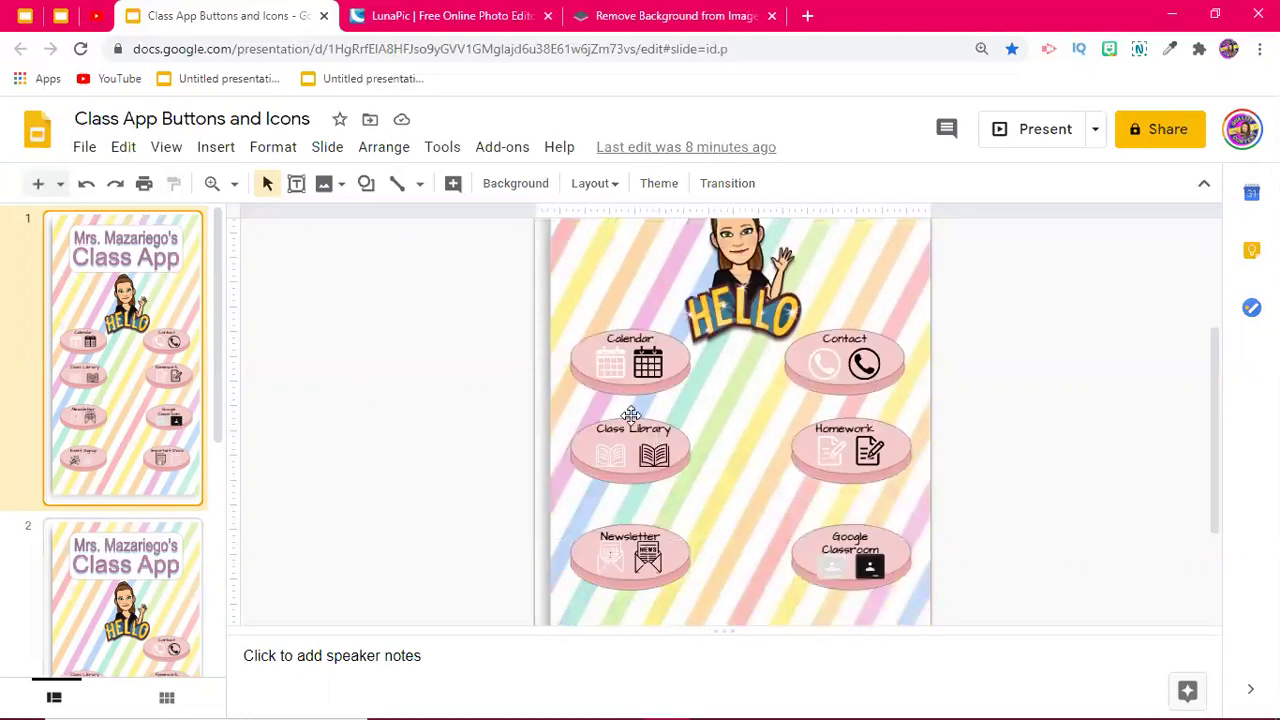
{"action": "scroll", "coordinate": [689, 517], "scroll_direction": "down", "scroll_amount": 2}
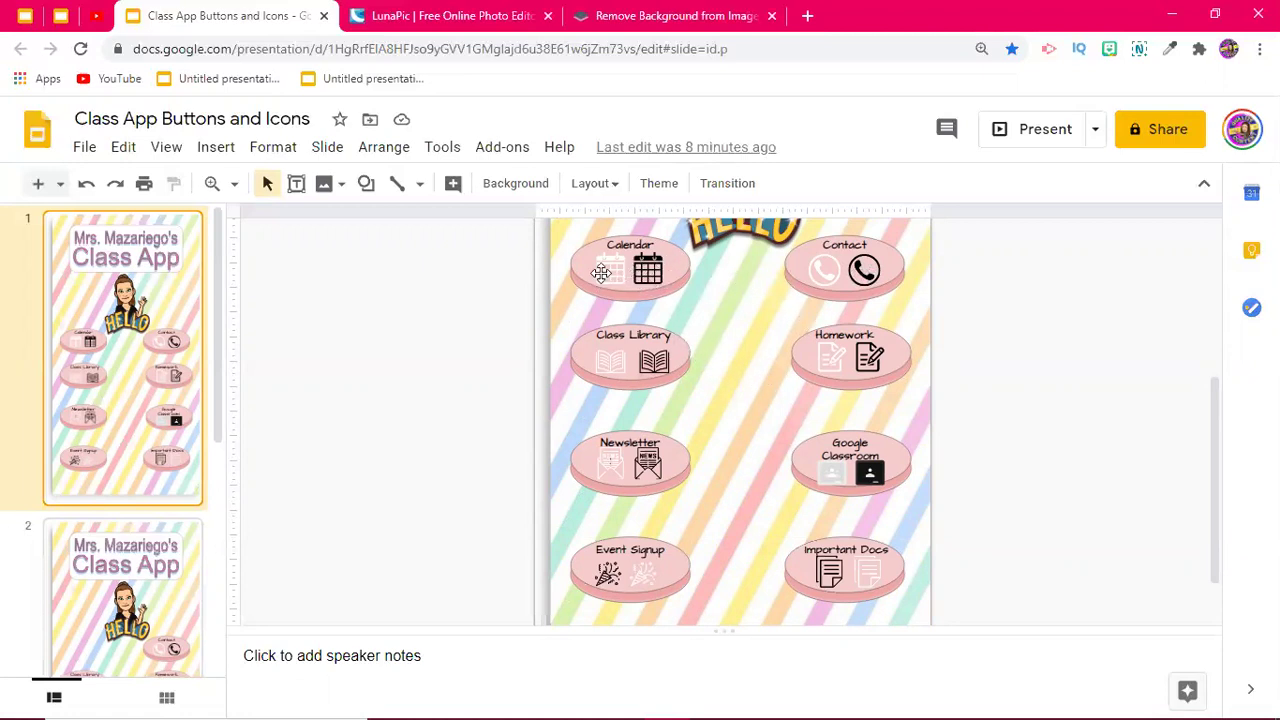
{"action": "scroll", "coordinate": [341, 395], "scroll_direction": "down", "scroll_amount": 2}
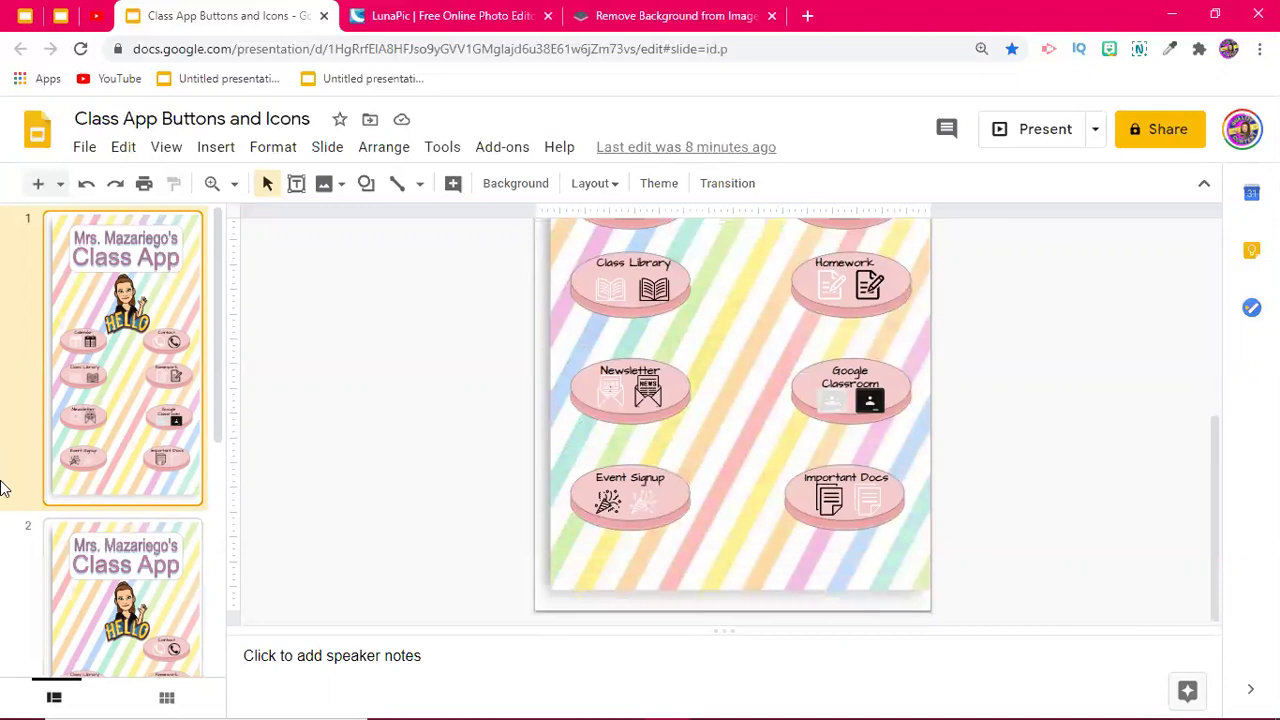
{"action": "left_click", "coordinate": [58, 605]}
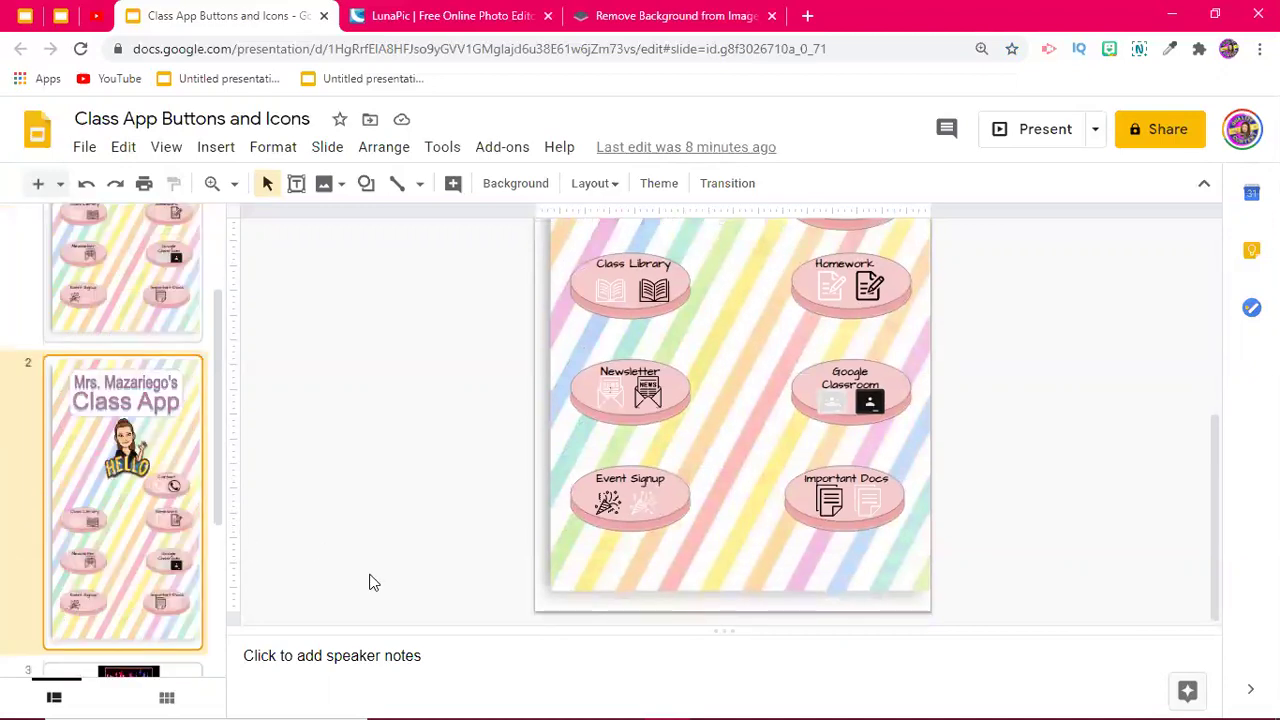
{"action": "scroll", "coordinate": [470, 550], "scroll_direction": "up", "scroll_amount": 4}
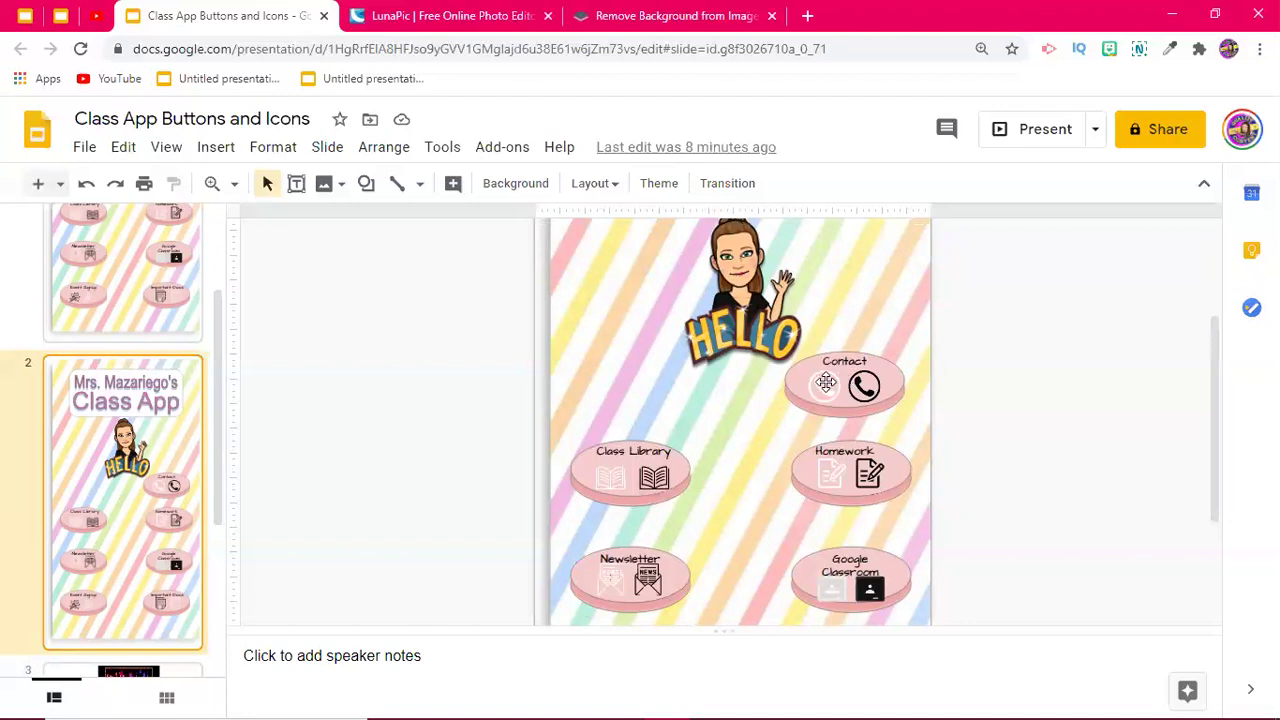
Step: Draw an oval in the empty spot above the Class Library button on slide 2 and fill it with light pink
{"action": "left_click", "coordinate": [366, 187]}
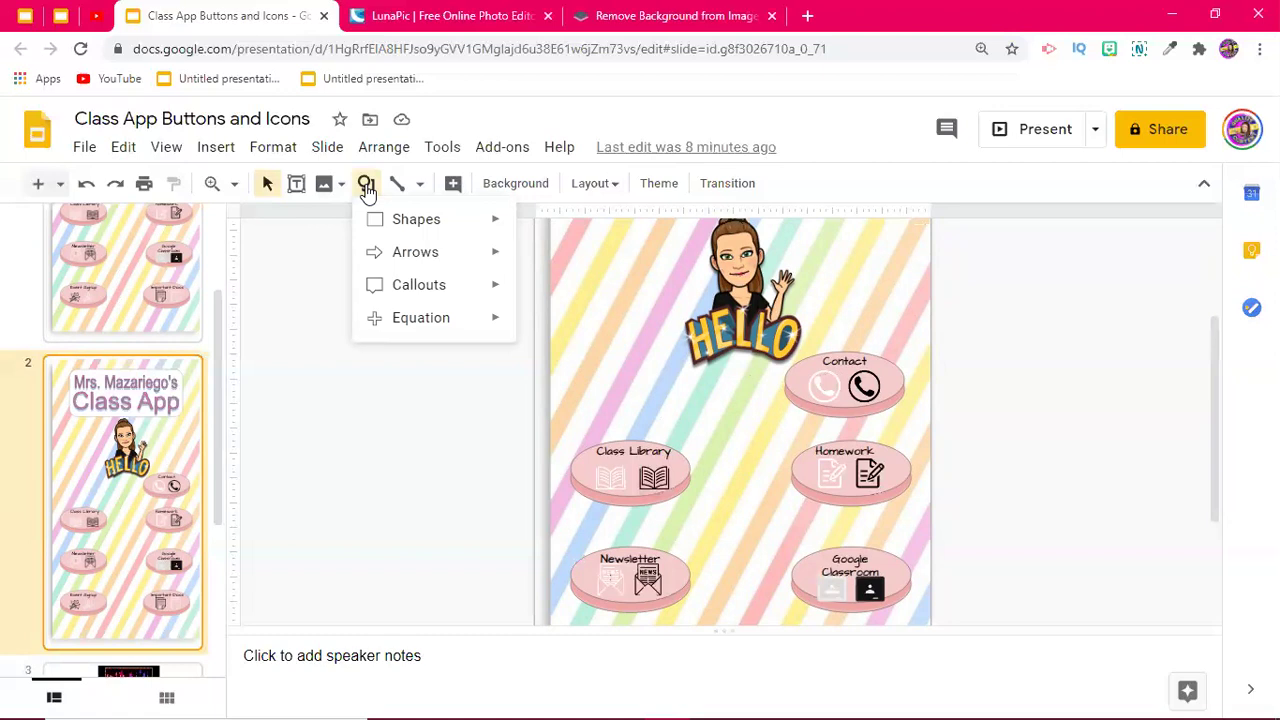
{"action": "left_click", "coordinate": [213, 150]}
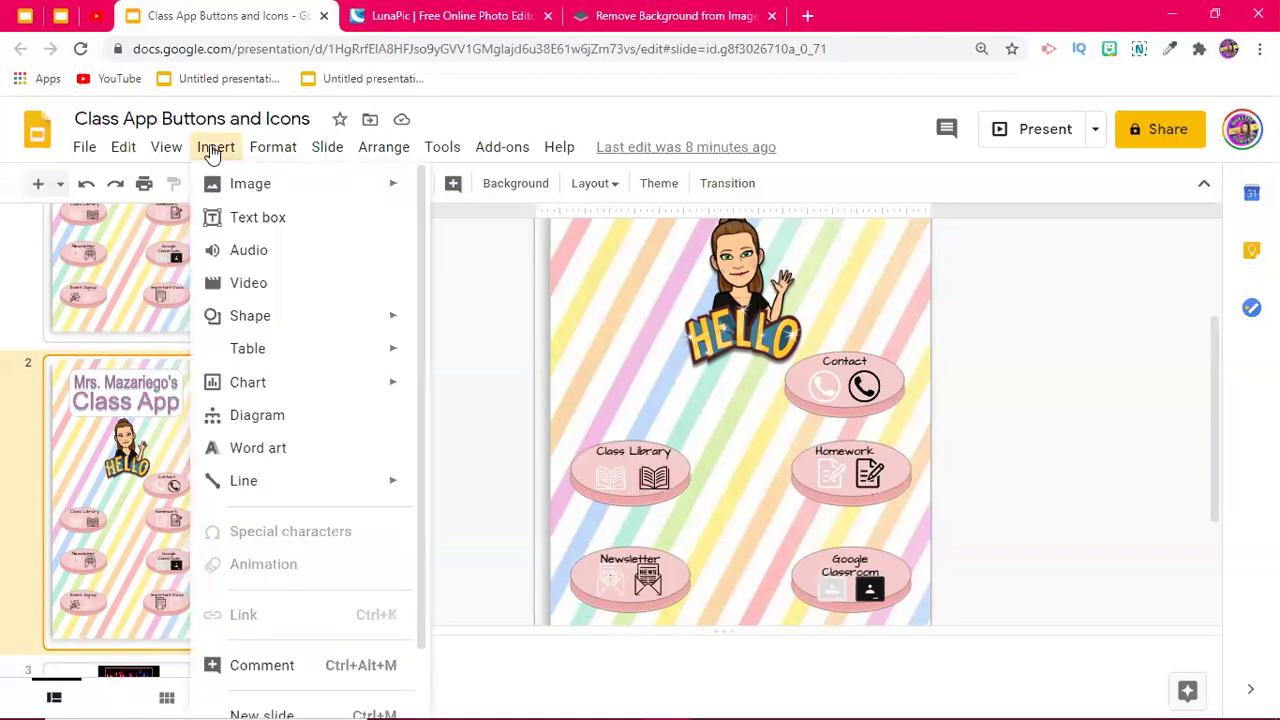
{"action": "mouse_move", "coordinate": [265, 316]}
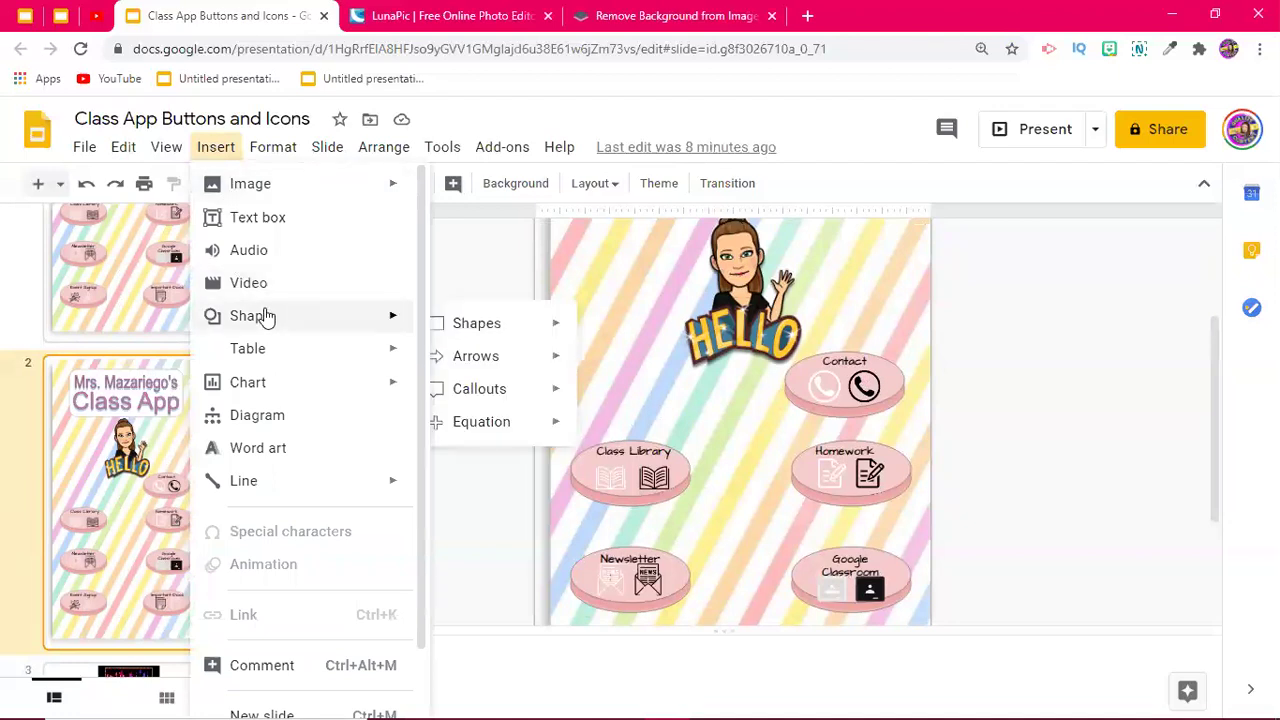
{"action": "left_click", "coordinate": [471, 257]}
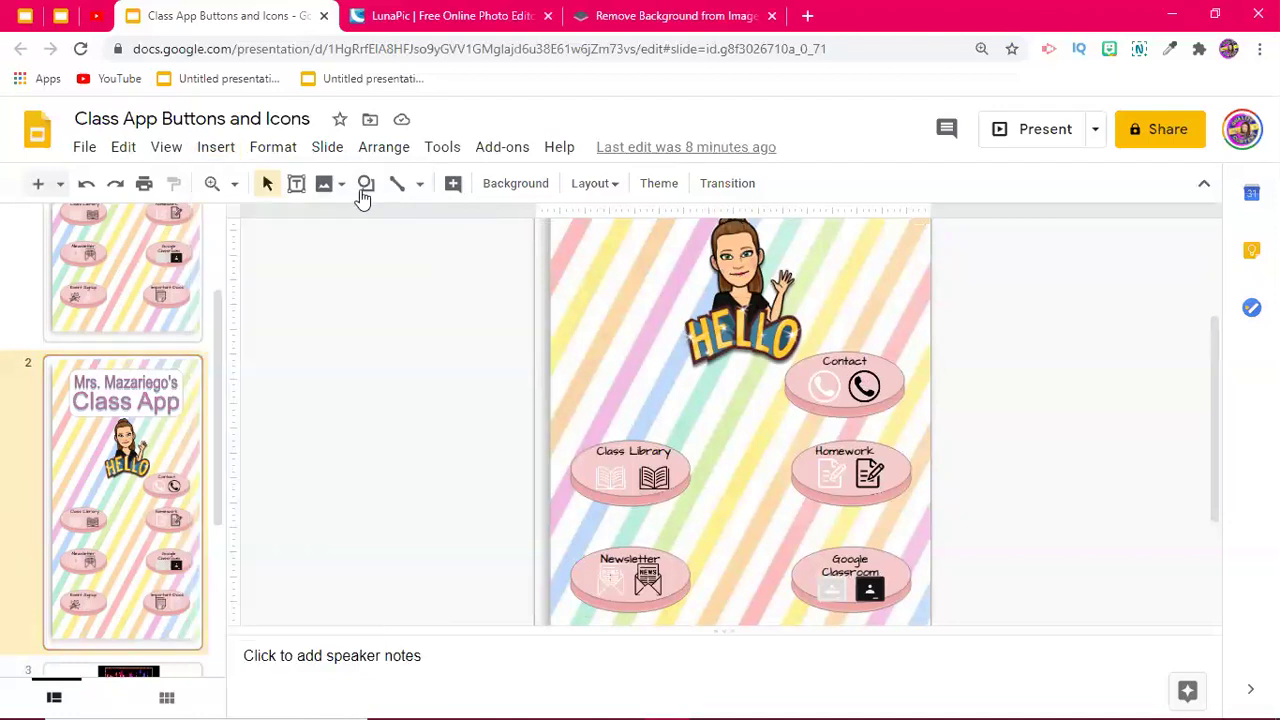
{"action": "left_click", "coordinate": [365, 184]}
{"action": "mouse_move", "coordinate": [389, 217]}
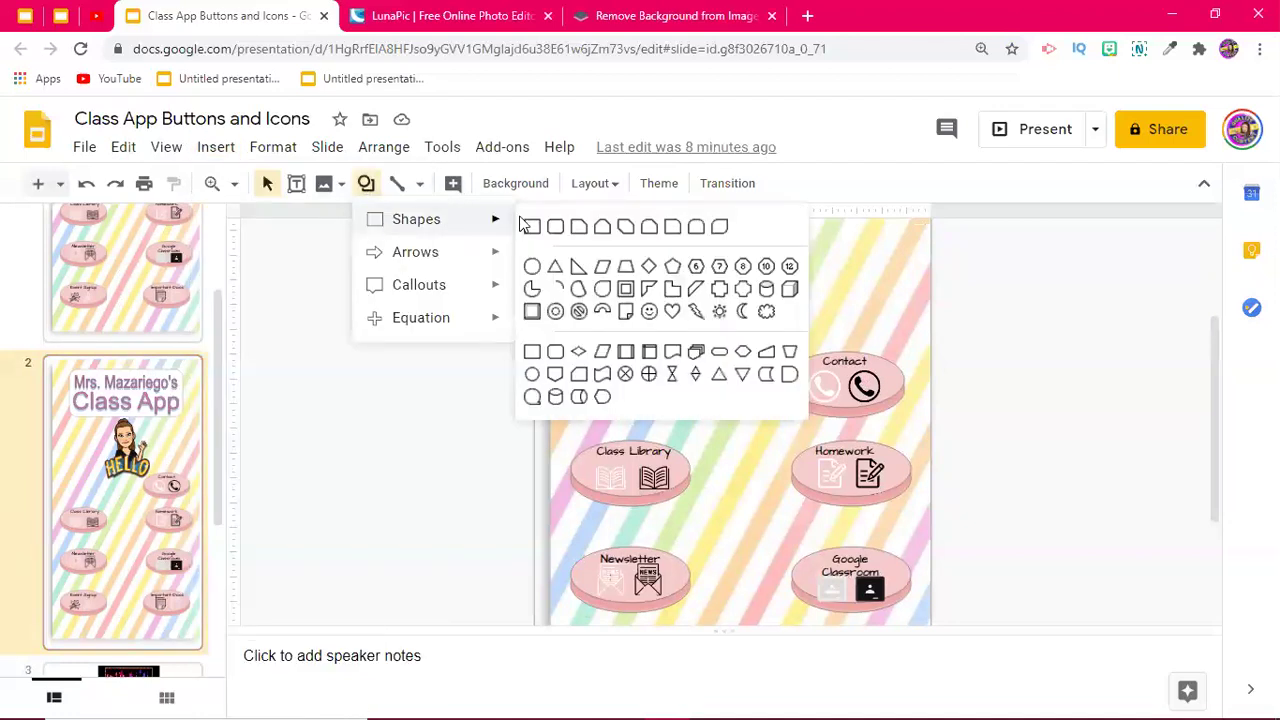
{"action": "left_click", "coordinate": [531, 268]}
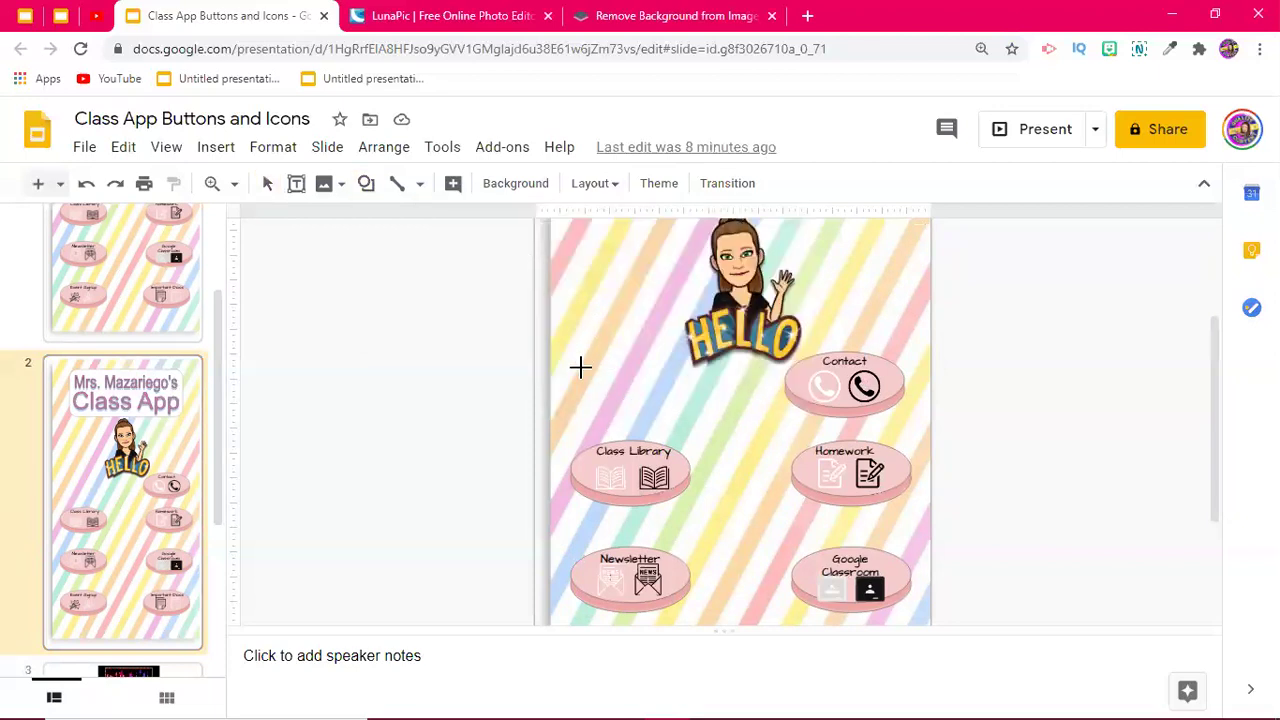
{"action": "left_click_drag", "start_coordinate": [580, 367], "coordinate": [639, 389]}
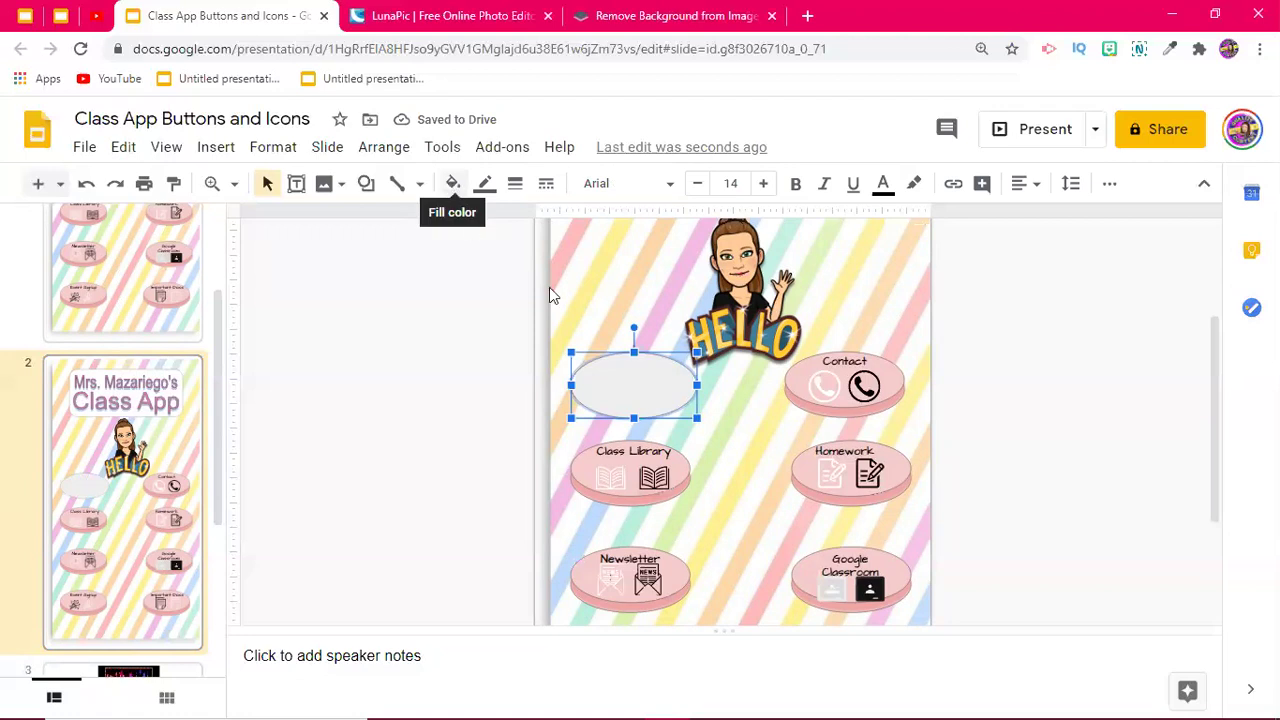
{"action": "left_click", "coordinate": [452, 186]}
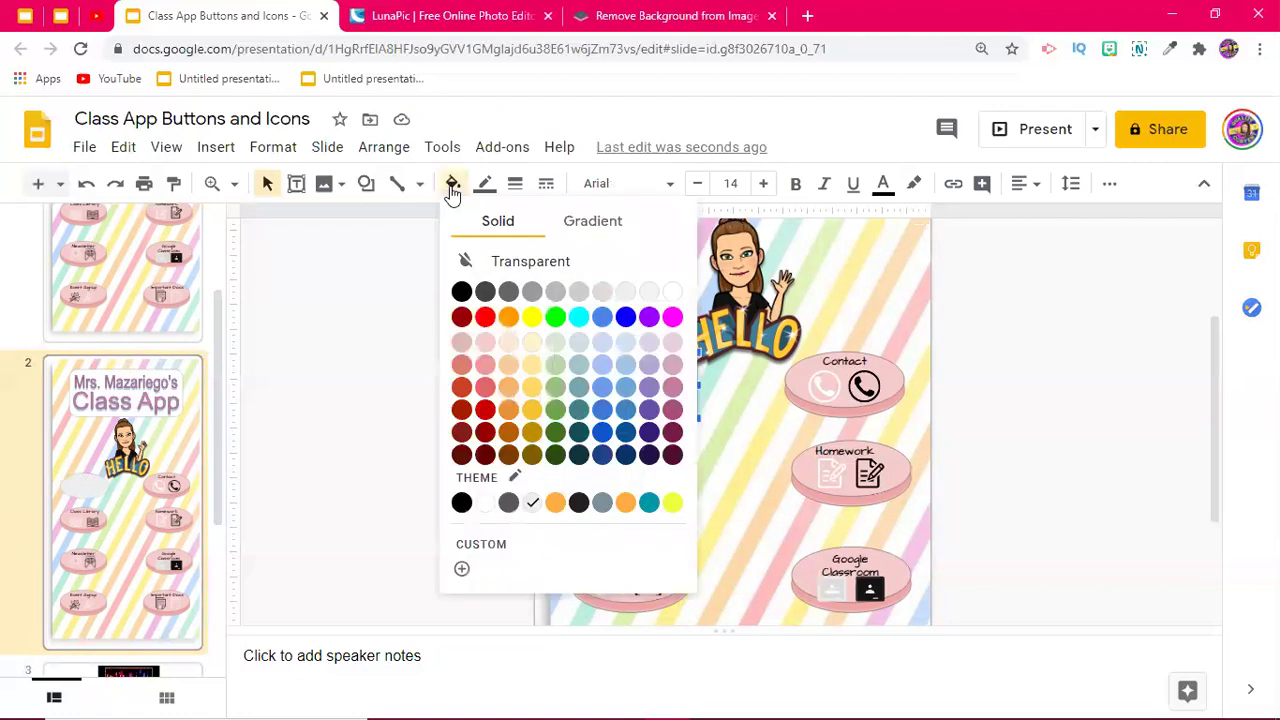
{"action": "left_click", "coordinate": [485, 360]}
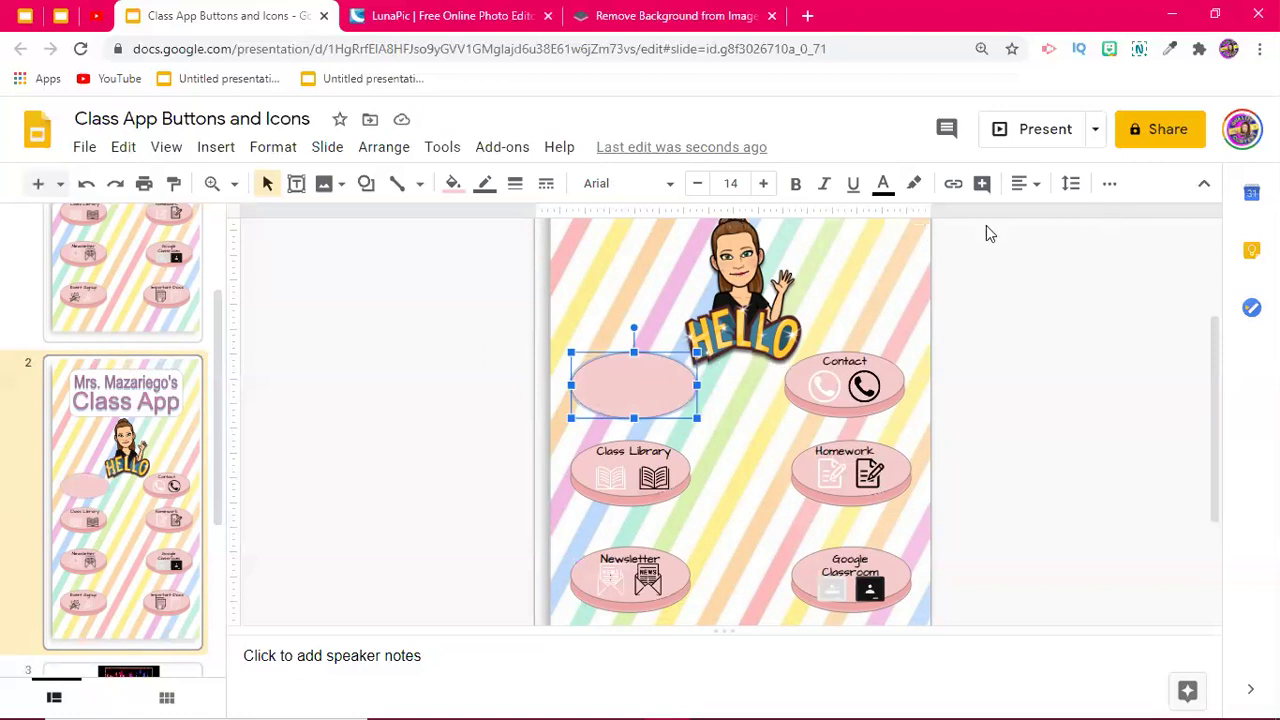
Step: Add a light pink drop shadow to the new oval, with a slightly larger distance and nearly no transparency
{"action": "left_click", "coordinate": [1106, 187]}
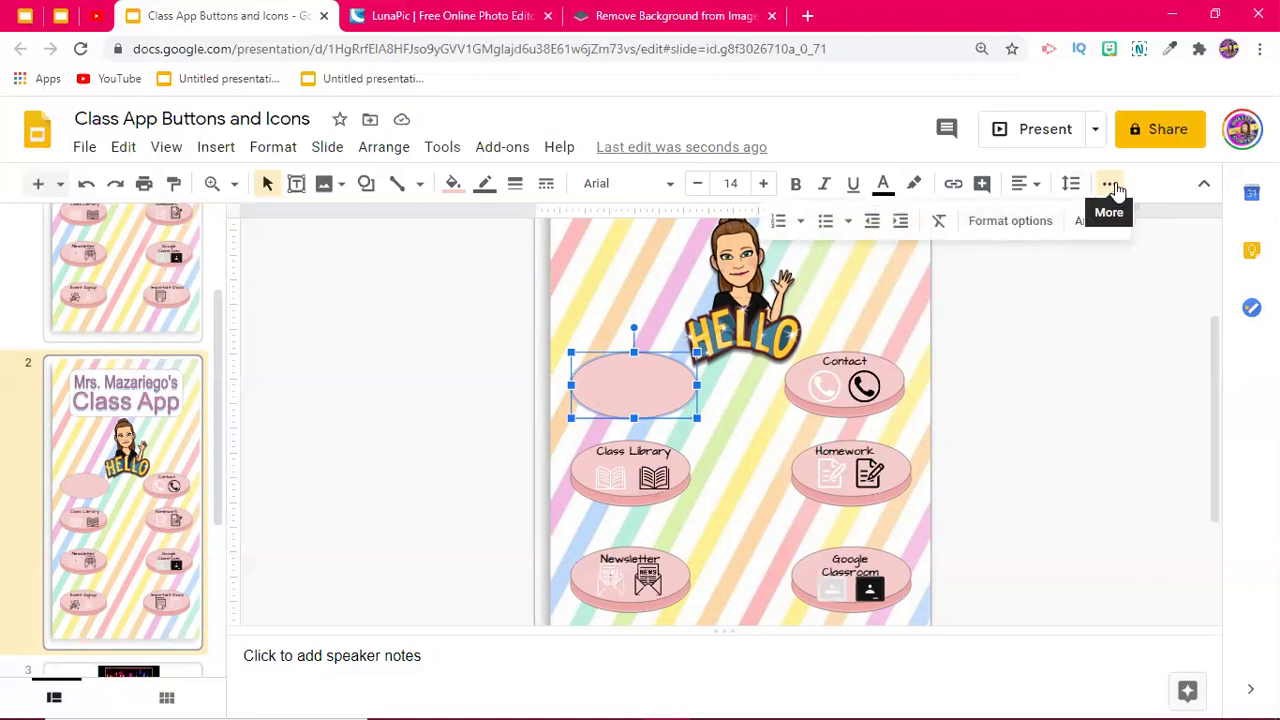
{"action": "left_click", "coordinate": [990, 228]}
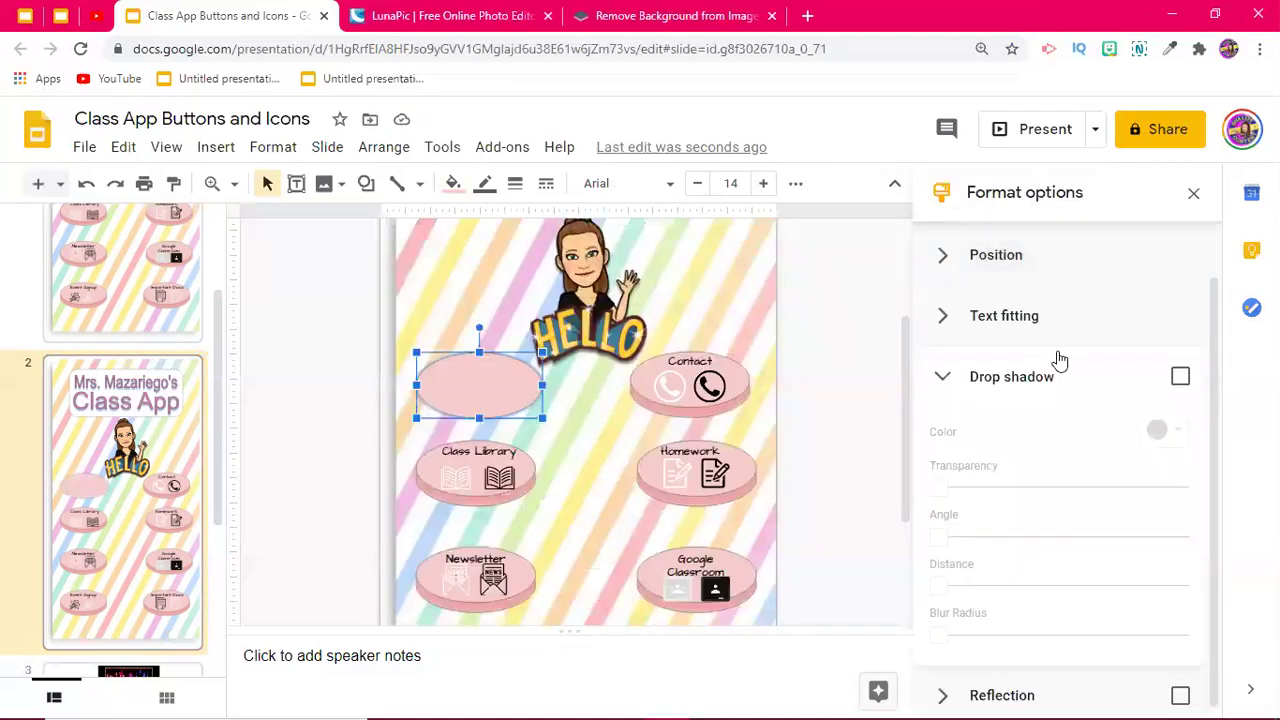
{"action": "left_click", "coordinate": [1178, 378]}
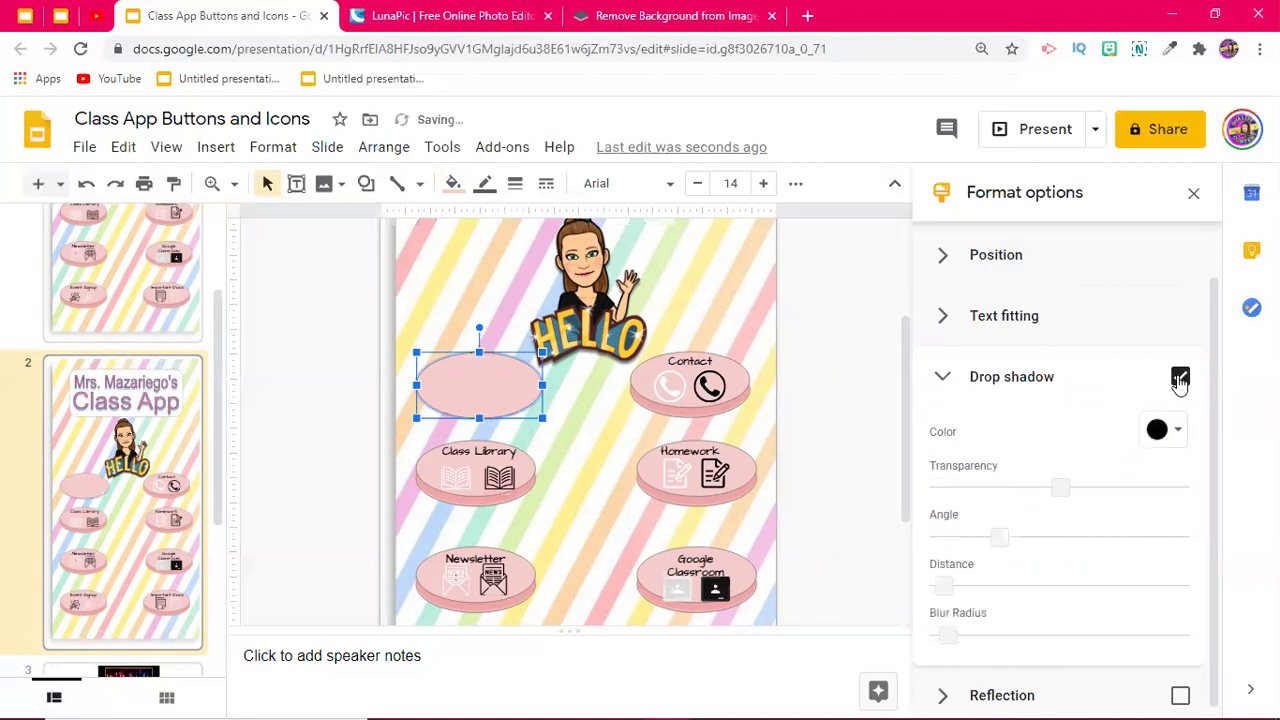
{"action": "left_click", "coordinate": [1178, 432]}
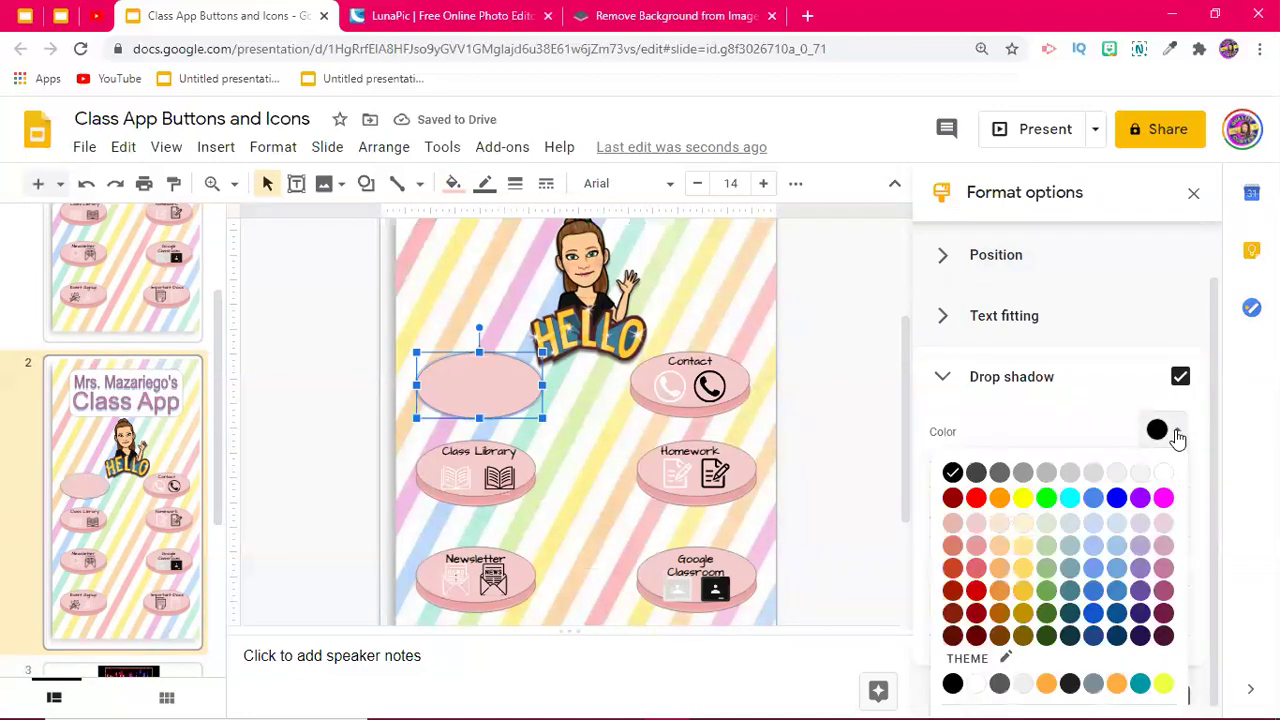
{"action": "left_click", "coordinate": [977, 527]}
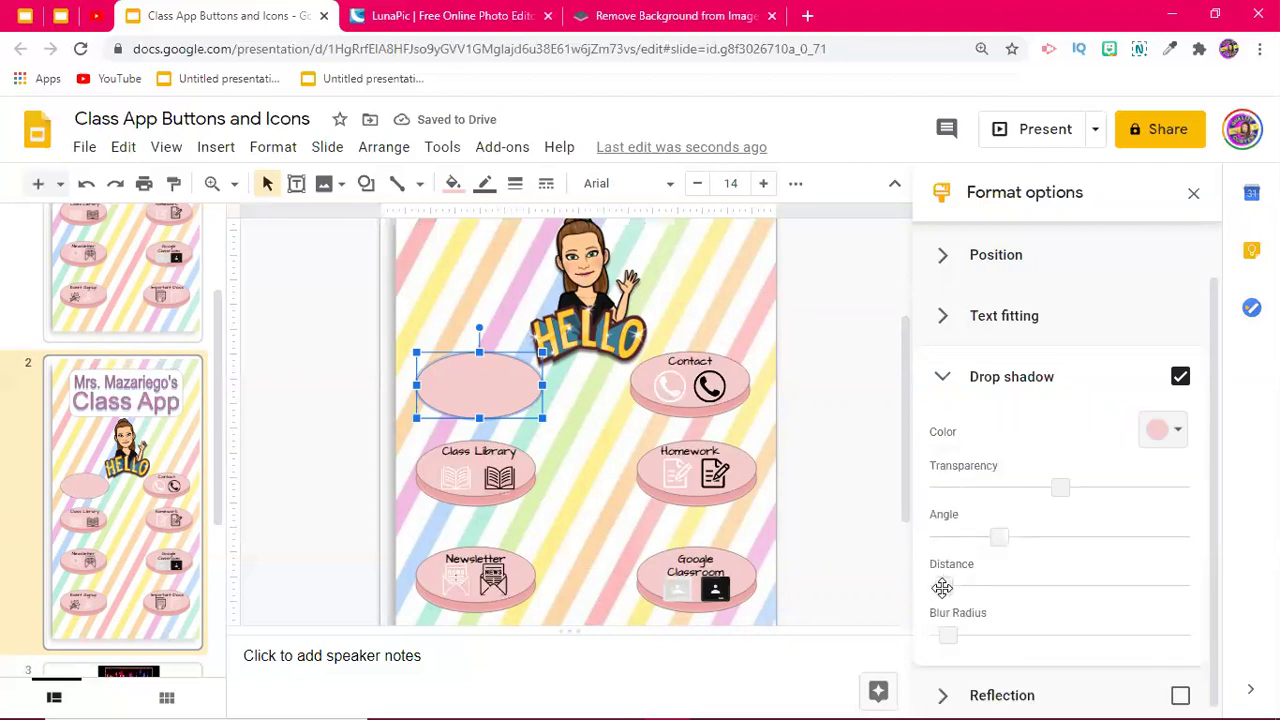
{"action": "left_click_drag", "start_coordinate": [944, 586], "coordinate": [970, 586]}
{"action": "left_click_drag", "start_coordinate": [1053, 485], "coordinate": [948, 488]}
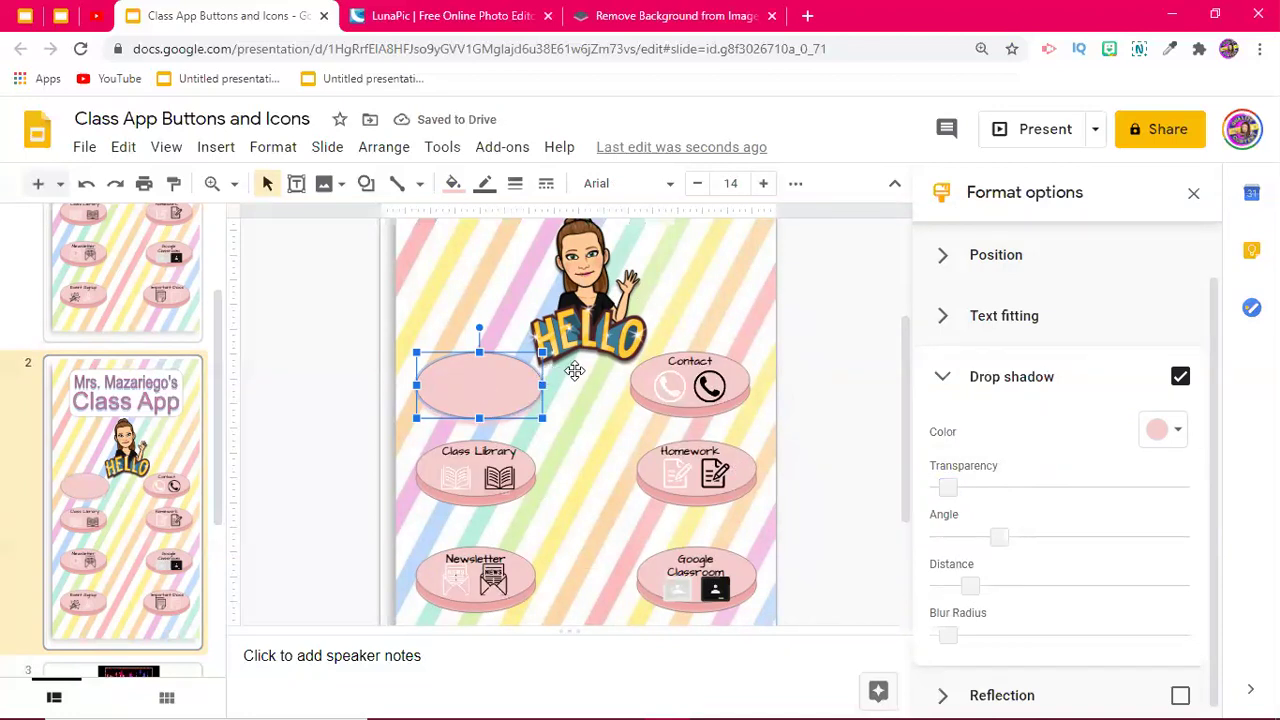
Step: Duplicate the pink oval and send the copy to the back with its drop shadow turned off
{"action": "key", "text": "ctrl+d"}
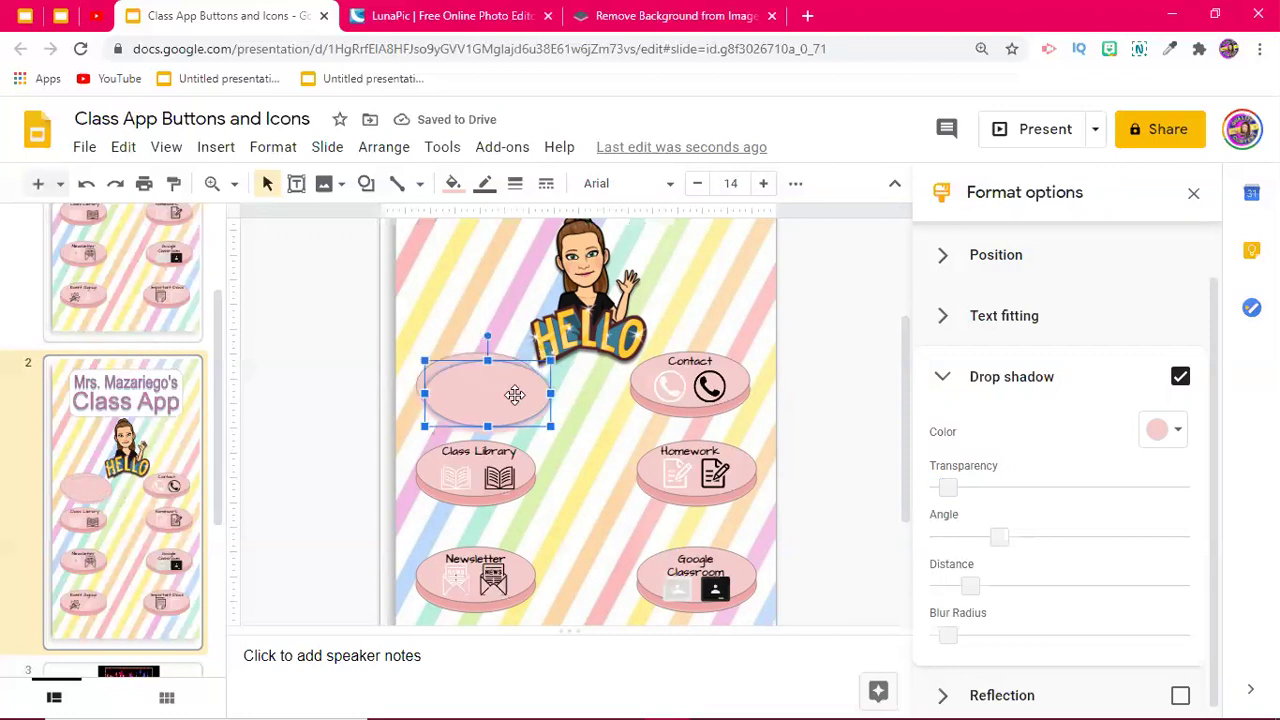
{"action": "left_click", "coordinate": [1180, 377]}
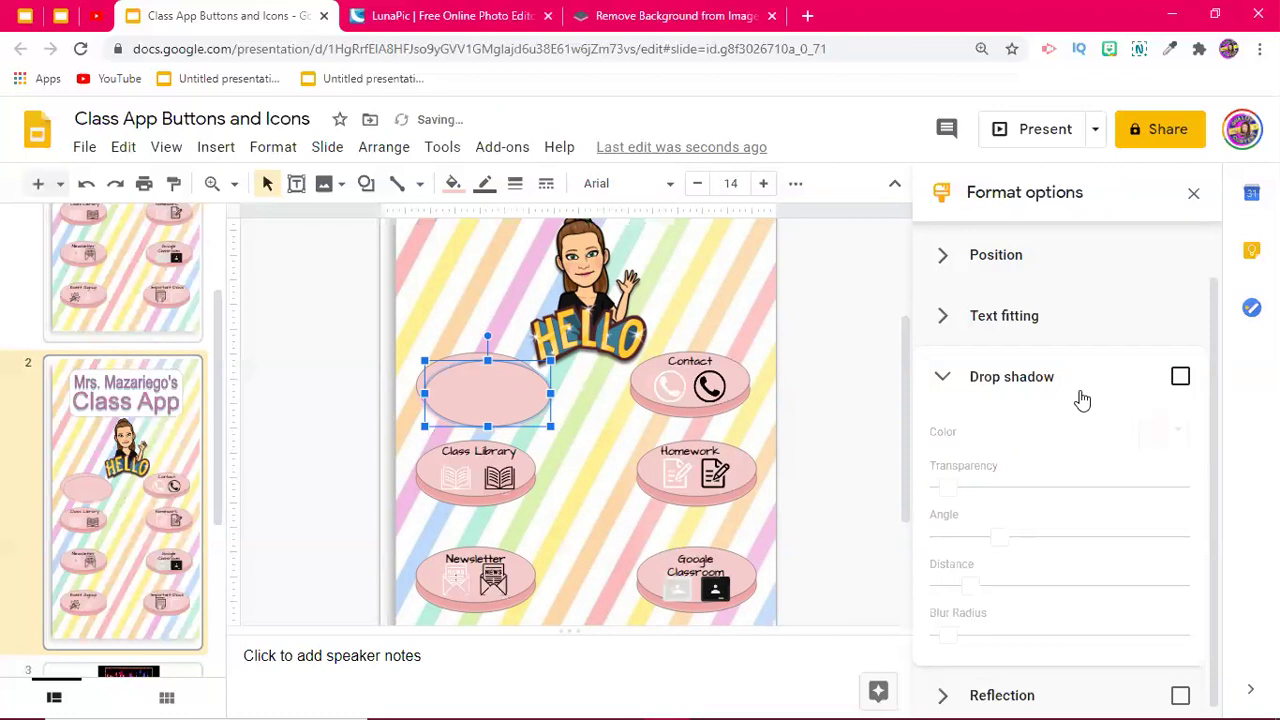
{"action": "right_click", "coordinate": [505, 405]}
{"action": "mouse_move", "coordinate": [505, 405]}
{"action": "mouse_move", "coordinate": [561, 481]}
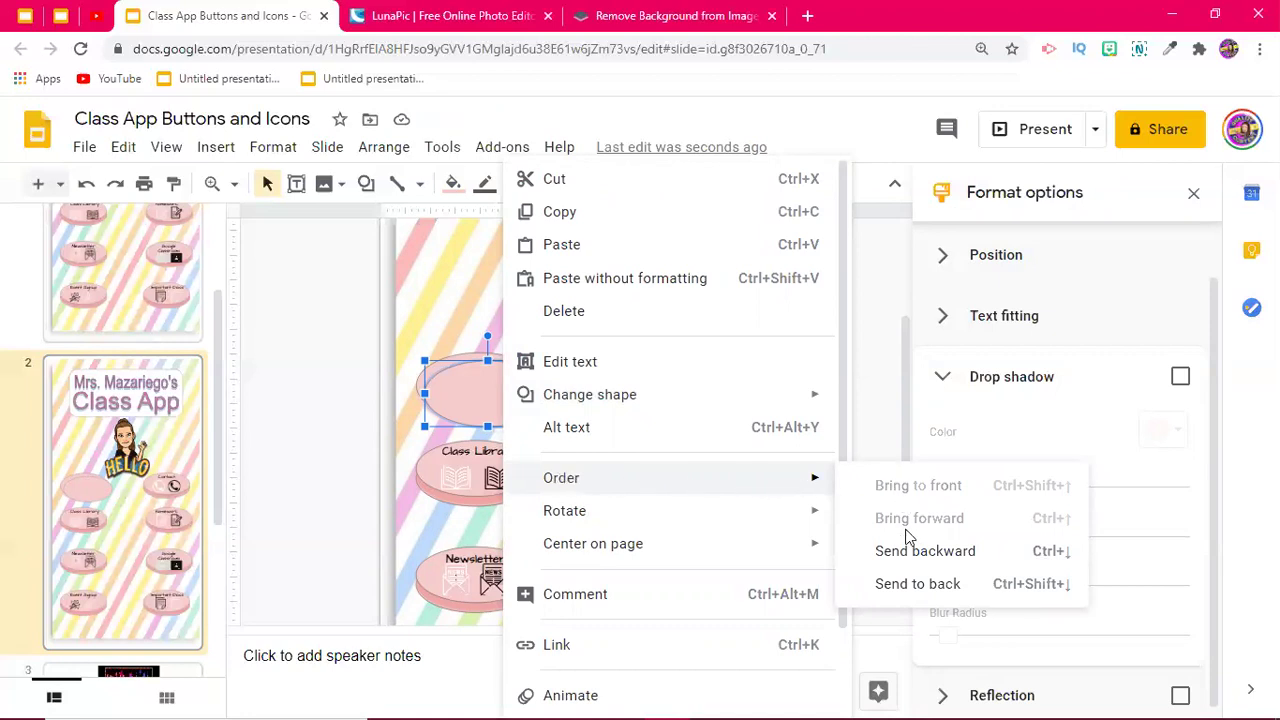
{"action": "left_click", "coordinate": [903, 588]}
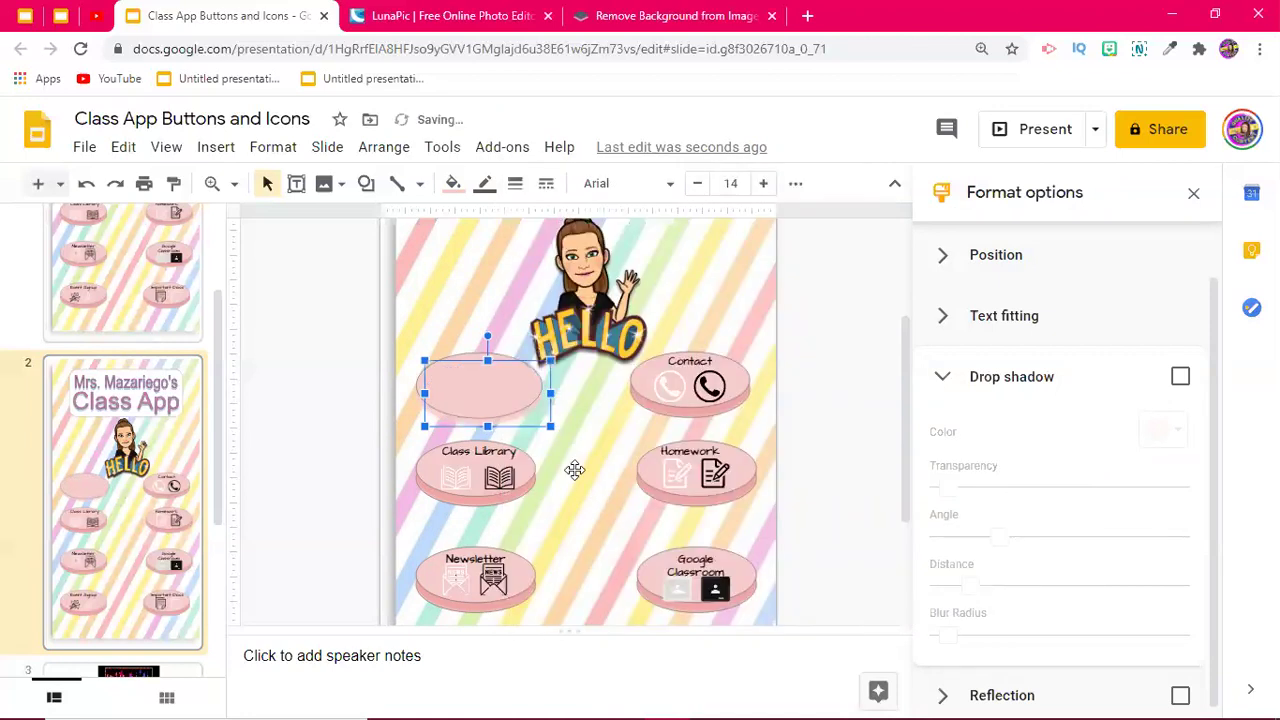
Step: Send the striped background image to the back so it sits behind the duplicated oval
{"action": "right_click", "coordinate": [722, 285]}
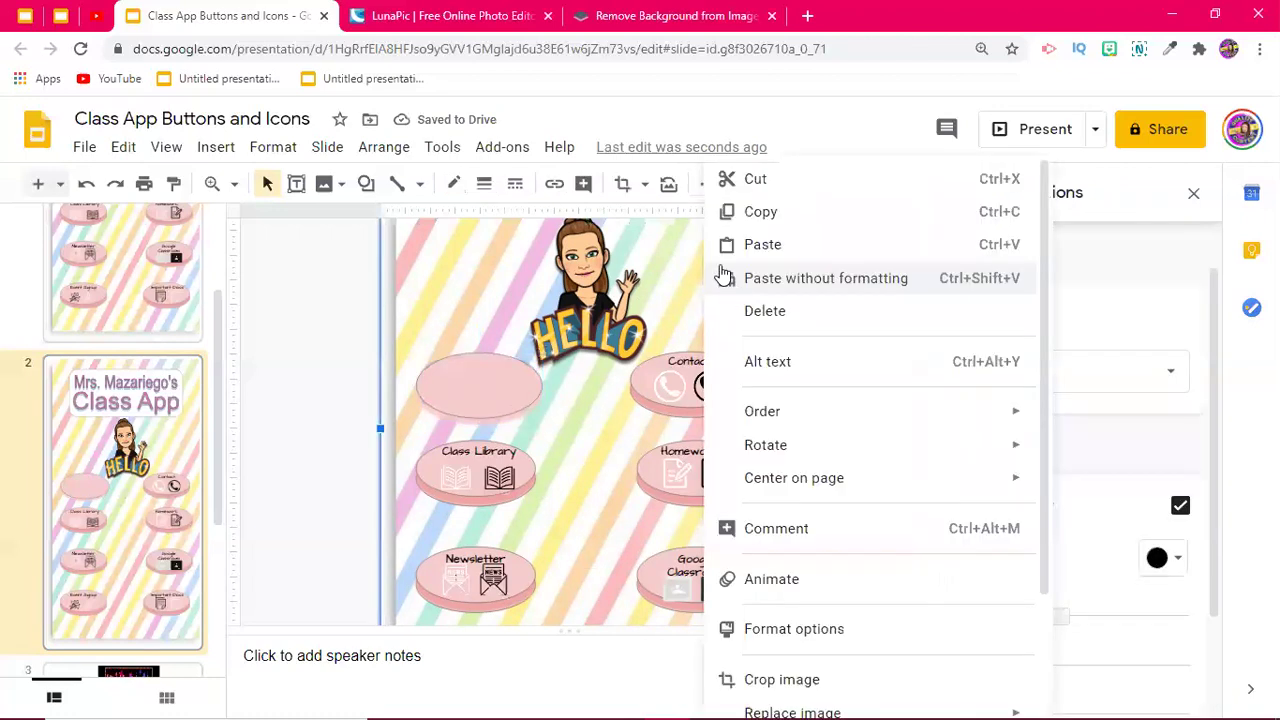
{"action": "mouse_move", "coordinate": [789, 411]}
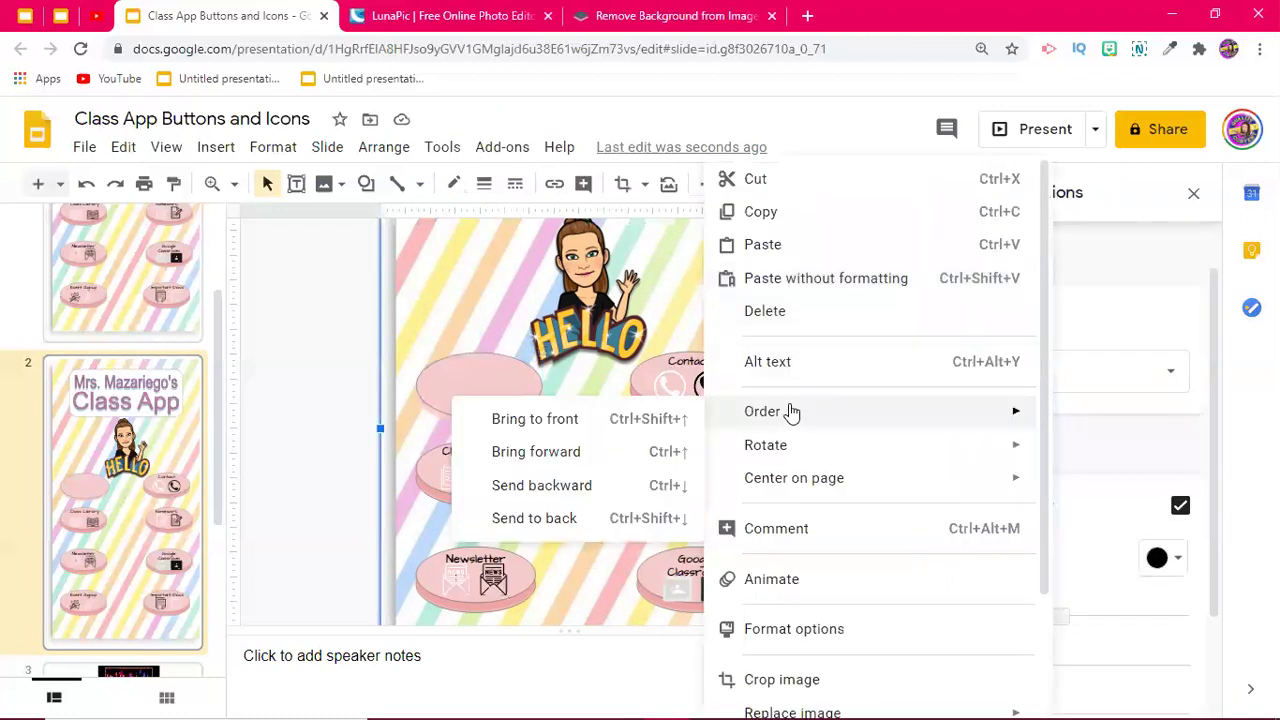
{"action": "left_click", "coordinate": [548, 521]}
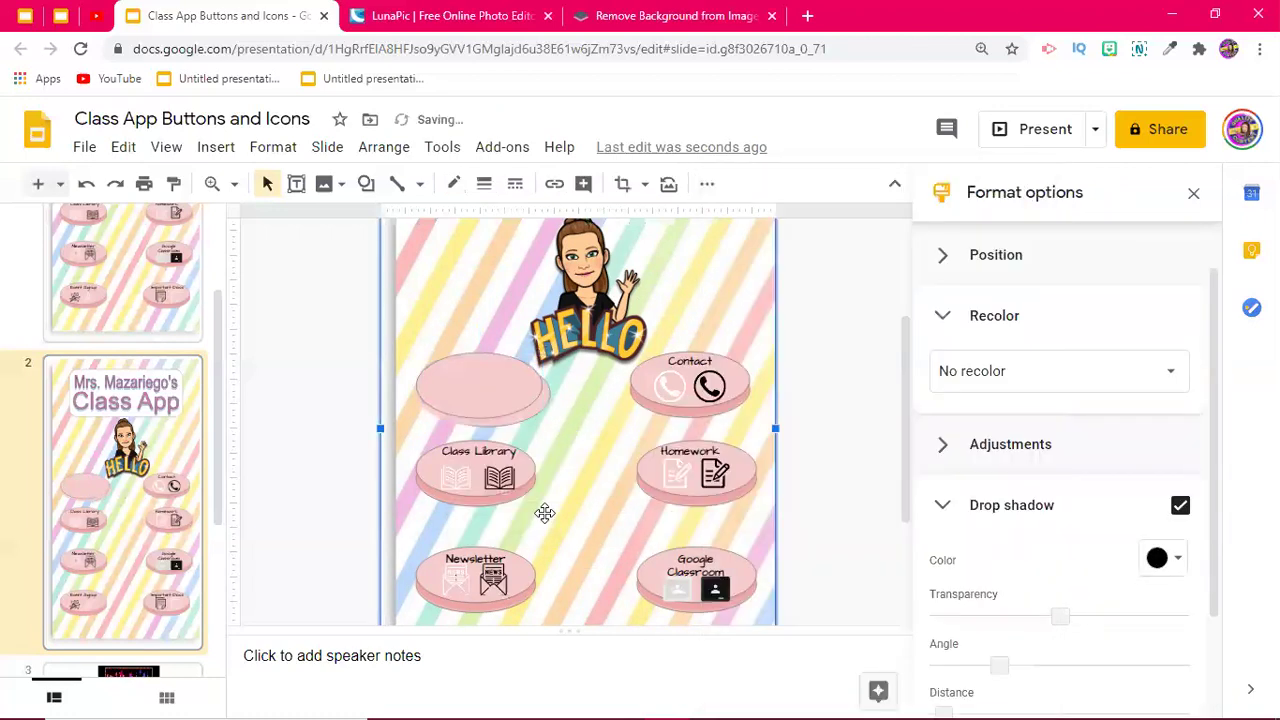
Step: Nudge the duplicated oval left until it lines up directly beneath the original, forming the button's lower edge
{"action": "left_click", "coordinate": [520, 414]}
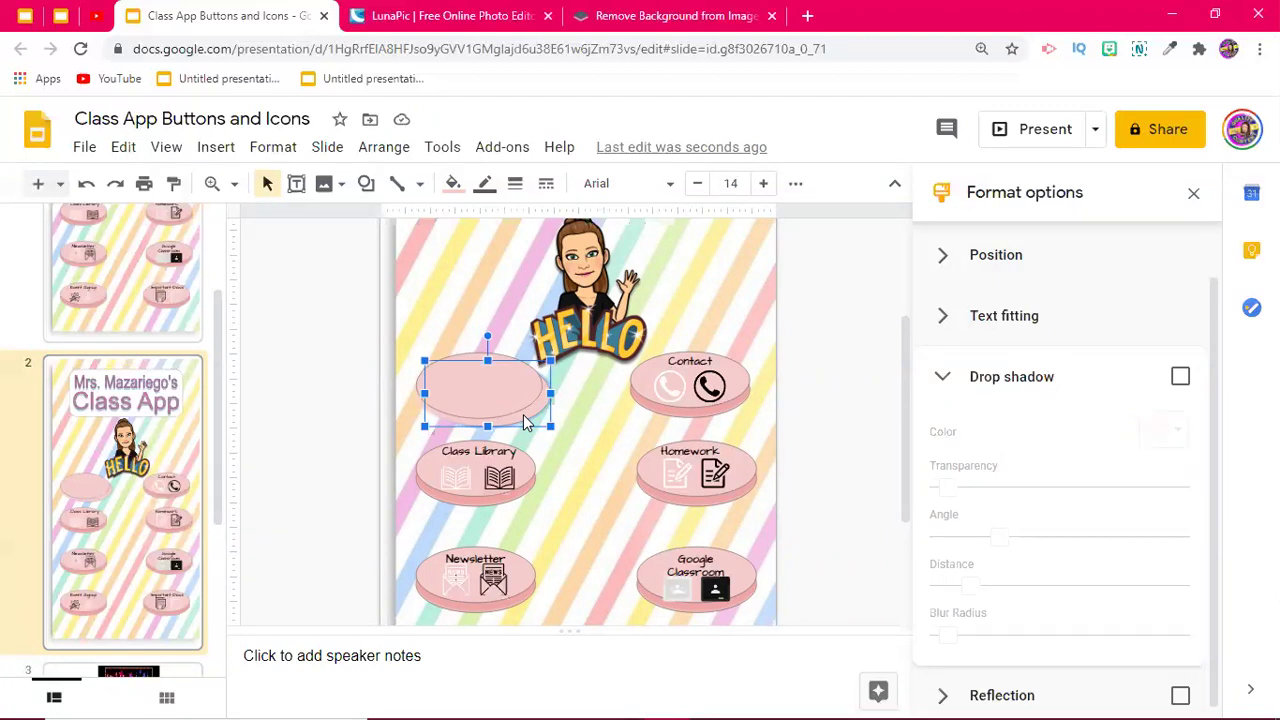
{"action": "key", "text": "Left"}
{"action": "key", "text": "Left"}
{"action": "key", "text": "Left"}
{"action": "key", "text": "Left"}
{"action": "key", "text": "Left"}
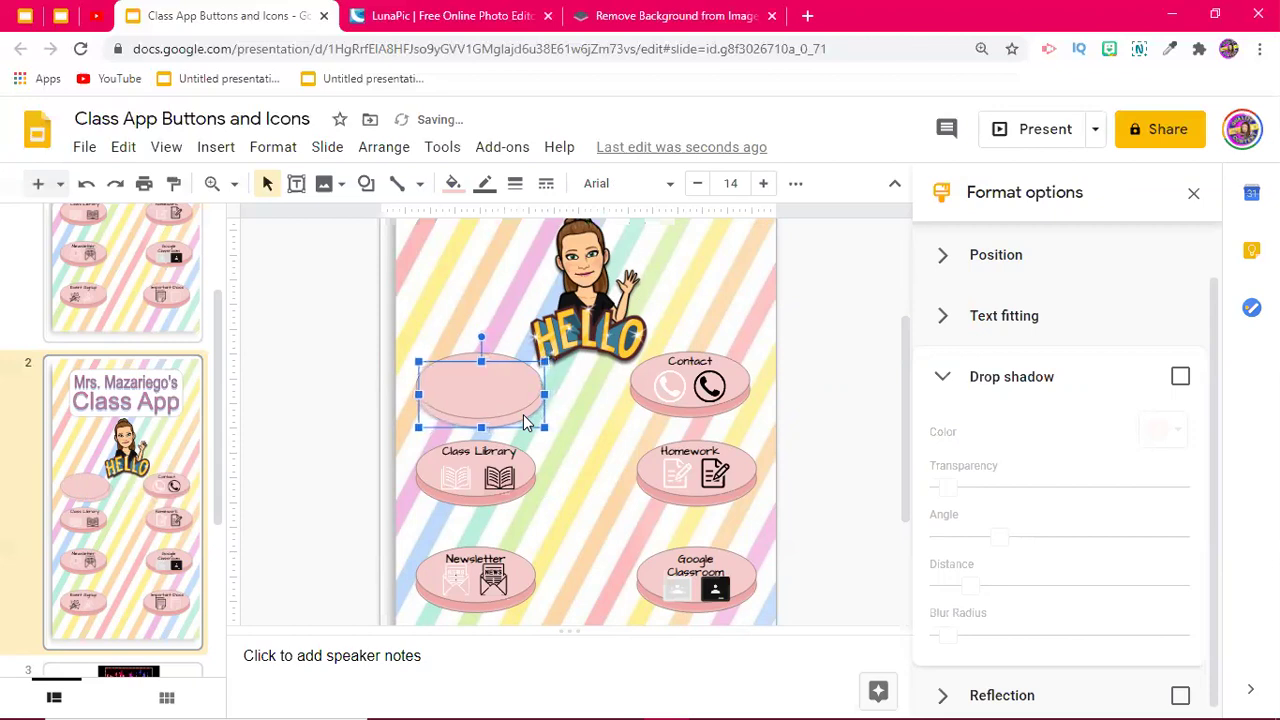
{"action": "key", "text": "Left"}
{"action": "key", "text": "Left"}
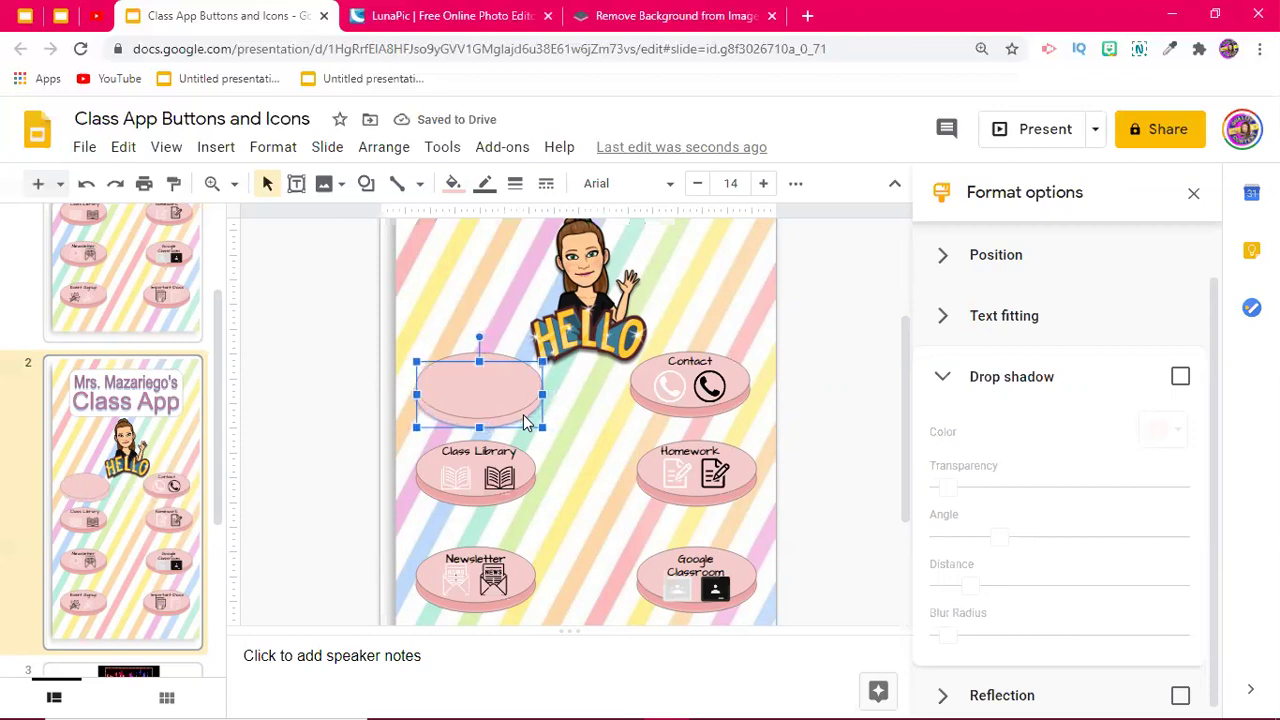
Step: Set the upper oval's drop shadow to a darker pink with about a quarter transparency, then deselect it
{"action": "left_click", "coordinate": [506, 396]}
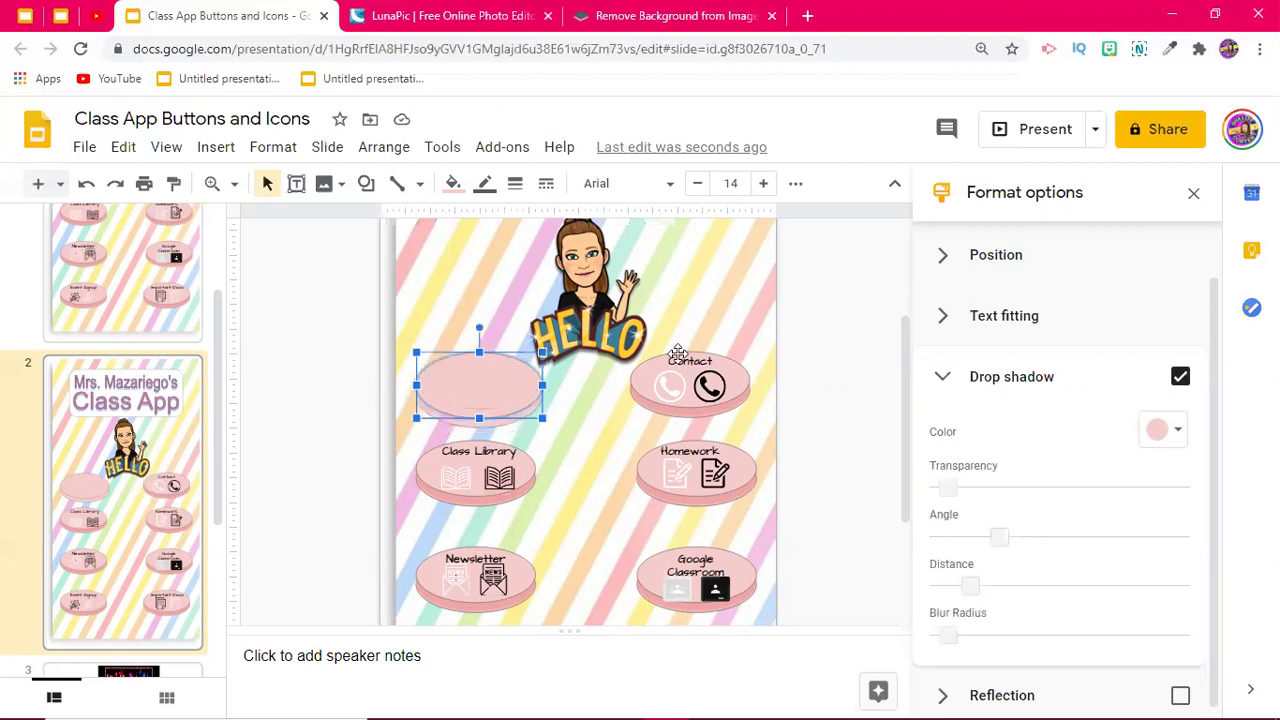
{"action": "left_click", "coordinate": [941, 491]}
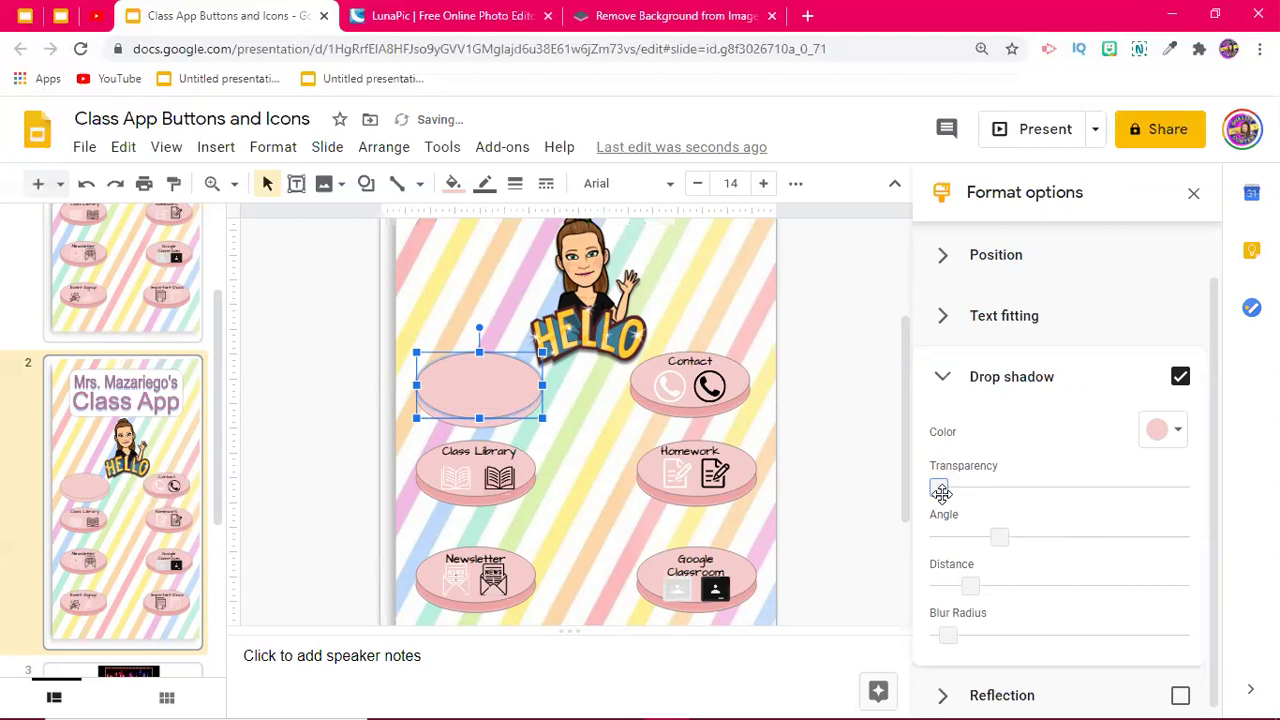
{"action": "left_click_drag", "start_coordinate": [941, 492], "coordinate": [1002, 495]}
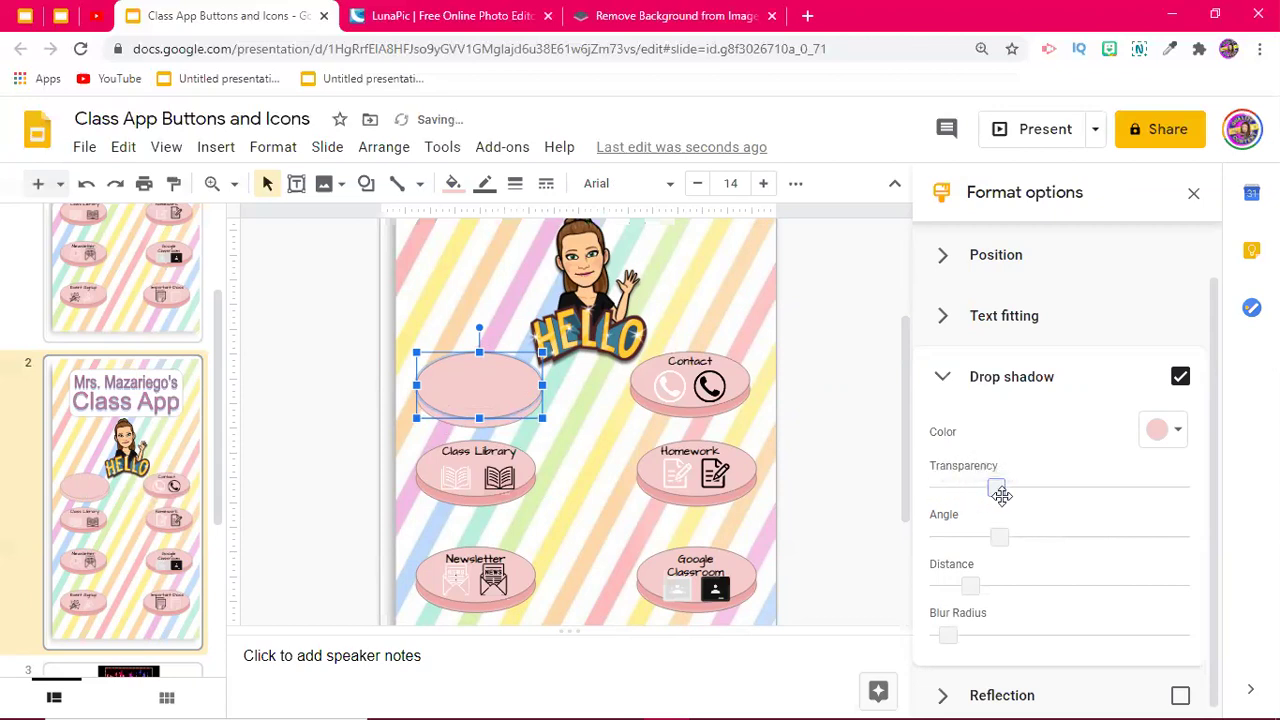
{"action": "left_click", "coordinate": [1176, 432]}
{"action": "left_click", "coordinate": [976, 545]}
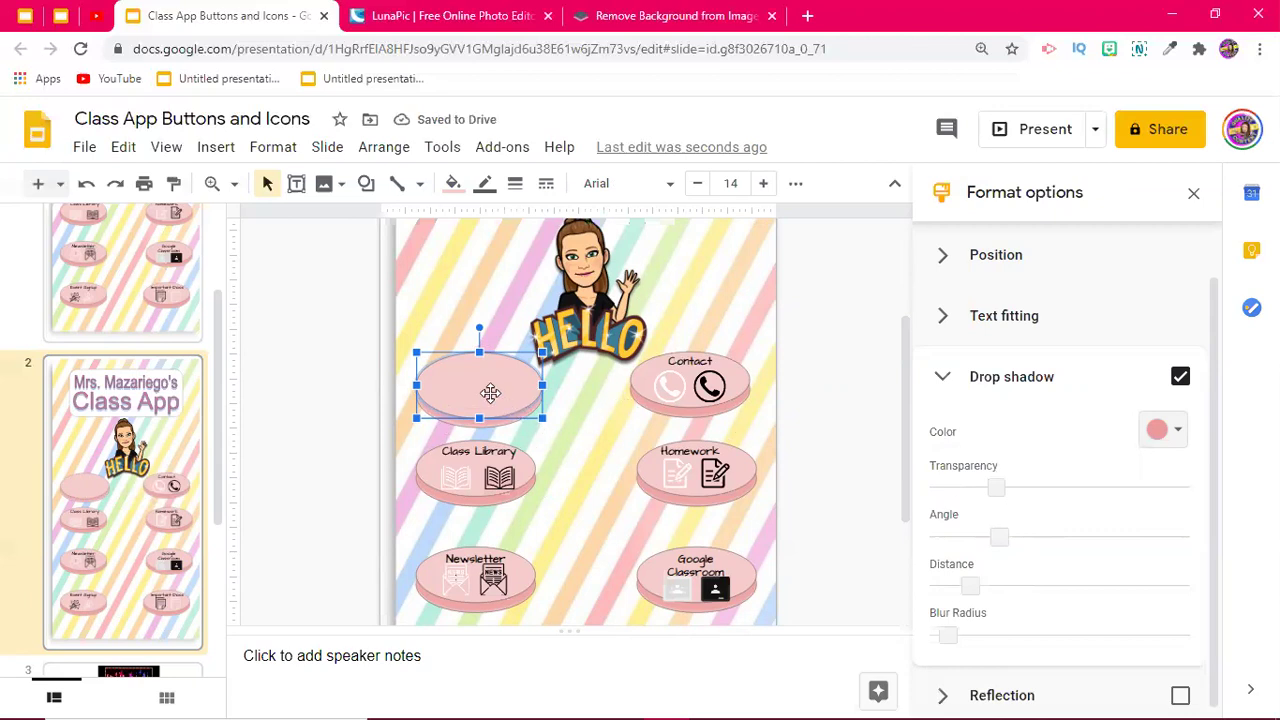
{"action": "left_click", "coordinate": [343, 405]}
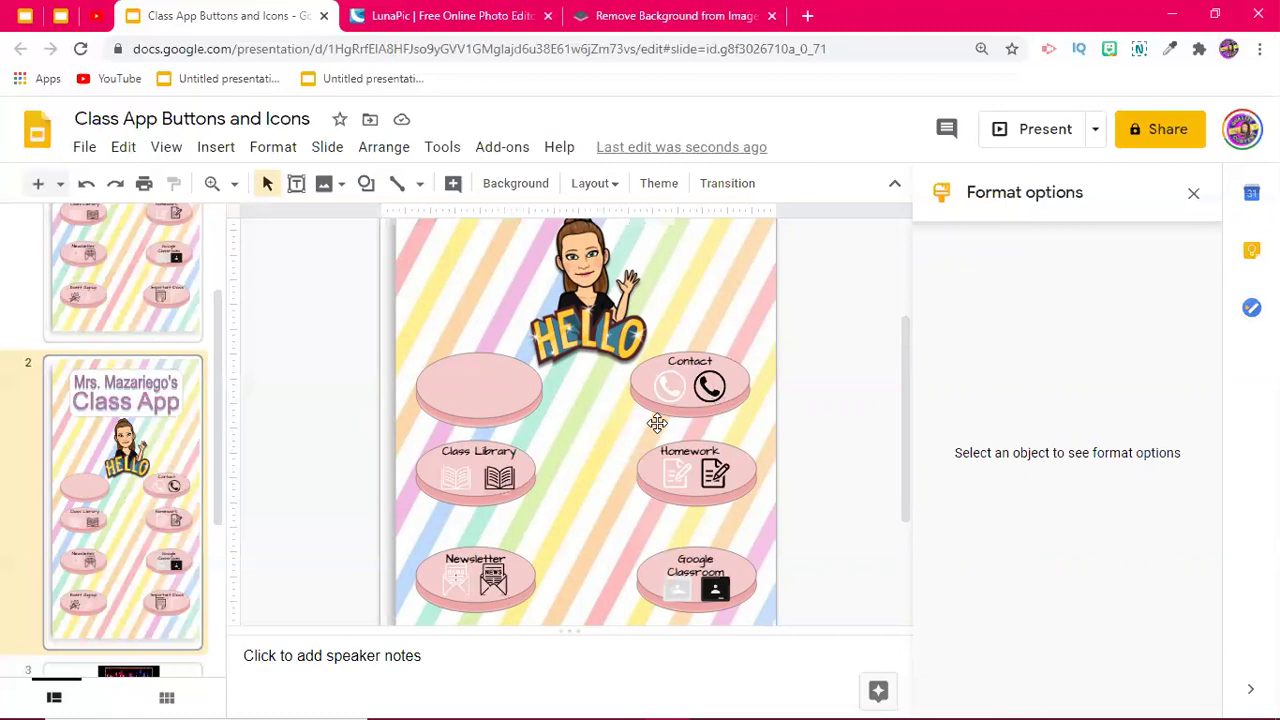
Step: Group the upper and lower pink ovals into one button, then nudge the group left and back right
{"action": "left_click", "coordinate": [486, 384]}
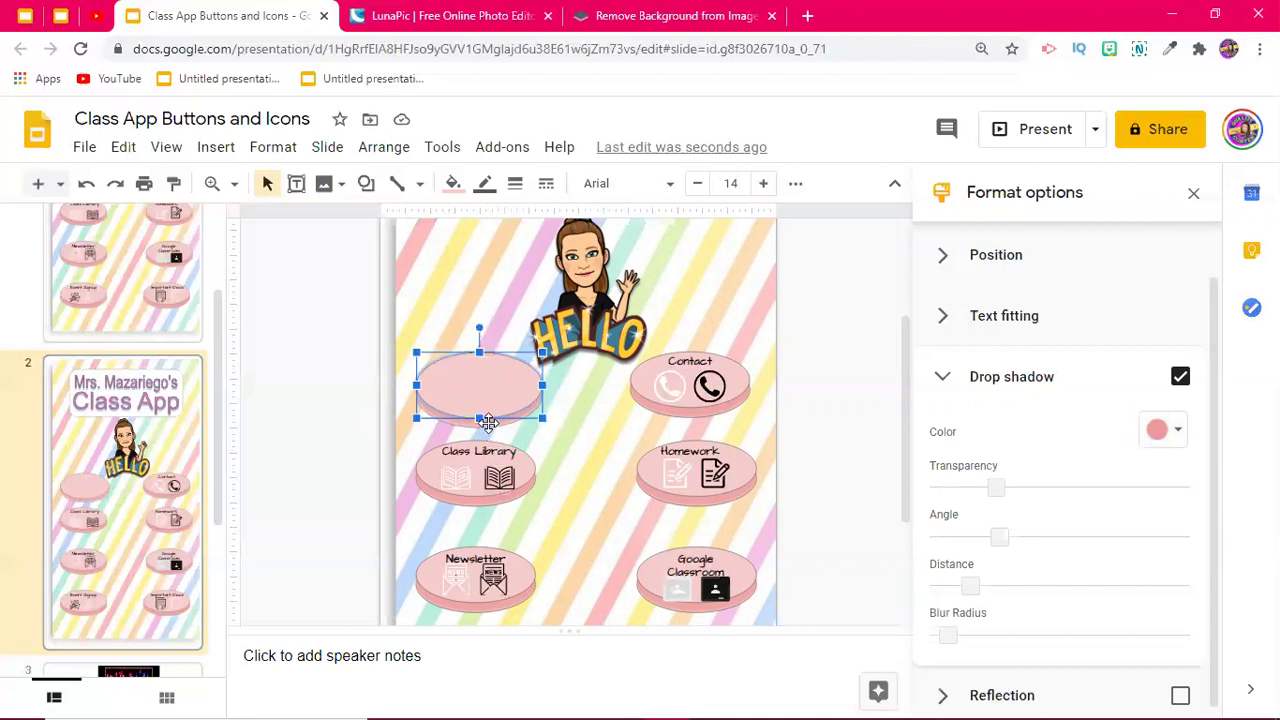
{"action": "left_click_drag", "start_coordinate": [489, 421], "coordinate": [488, 430]}
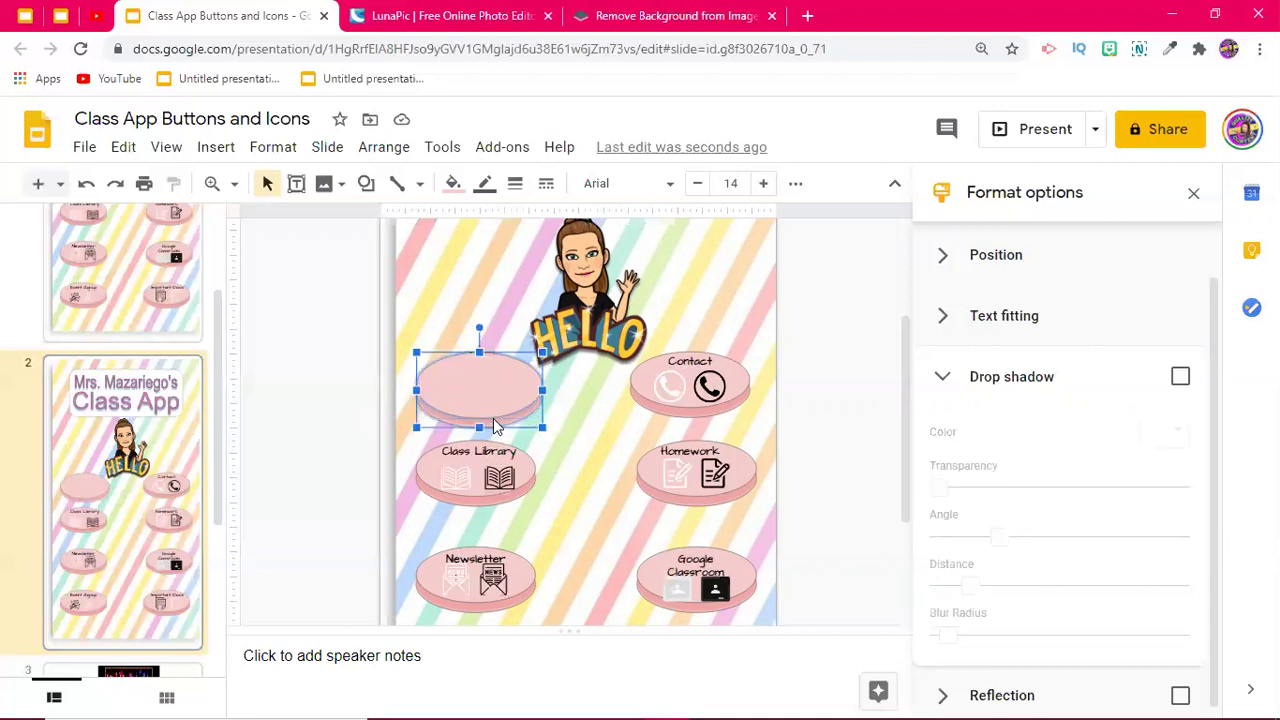
{"action": "right_click", "coordinate": [482, 400]}
{"action": "mouse_move", "coordinate": [490, 407]}
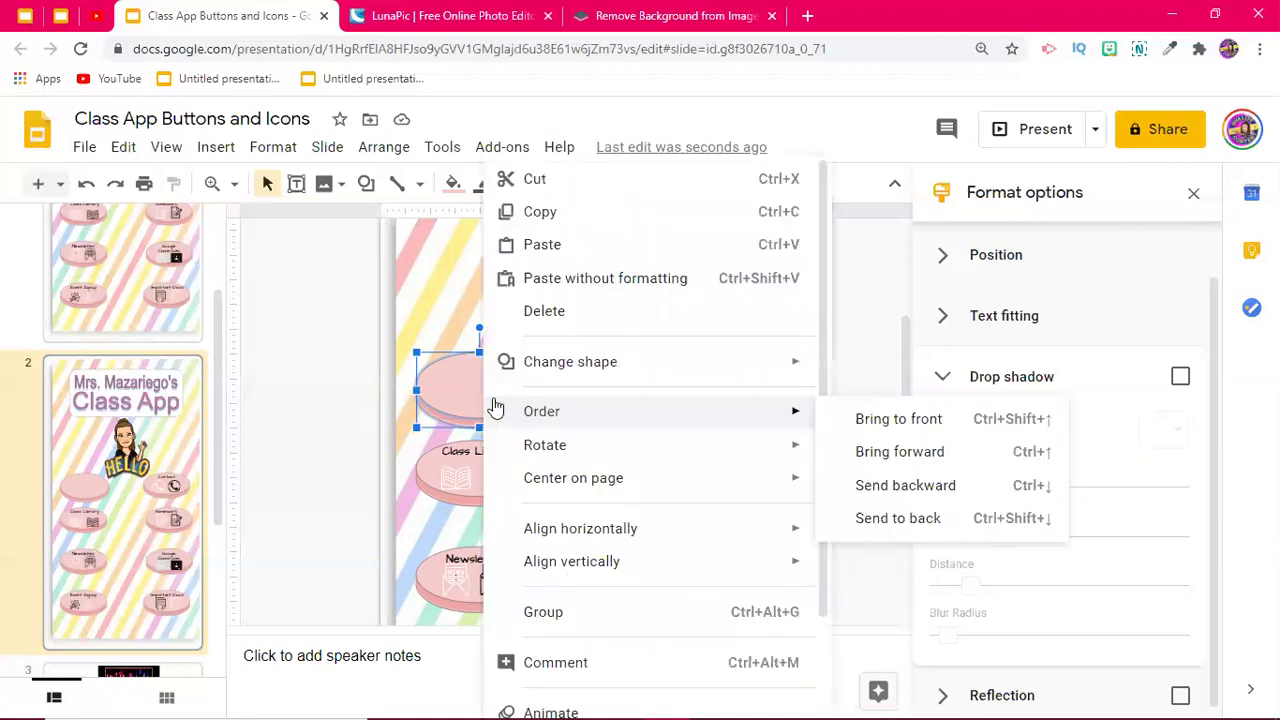
{"action": "left_click", "coordinate": [551, 612]}
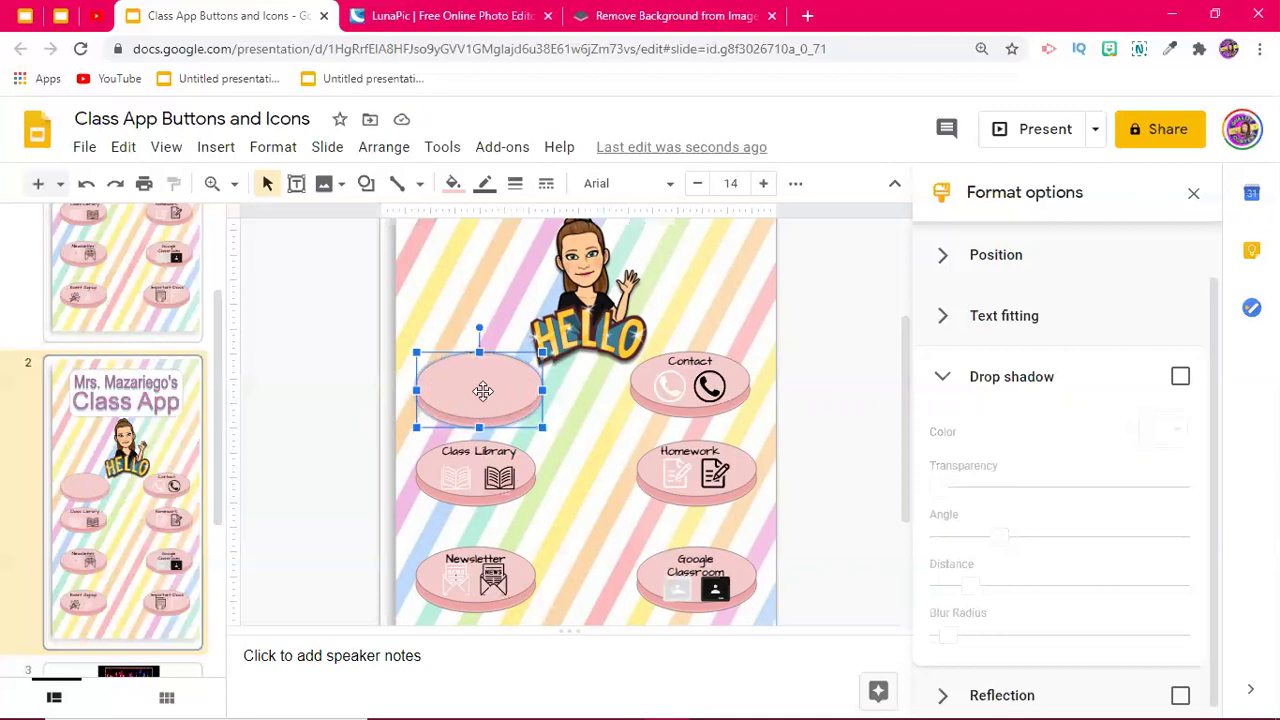
{"action": "key", "text": "Left"}
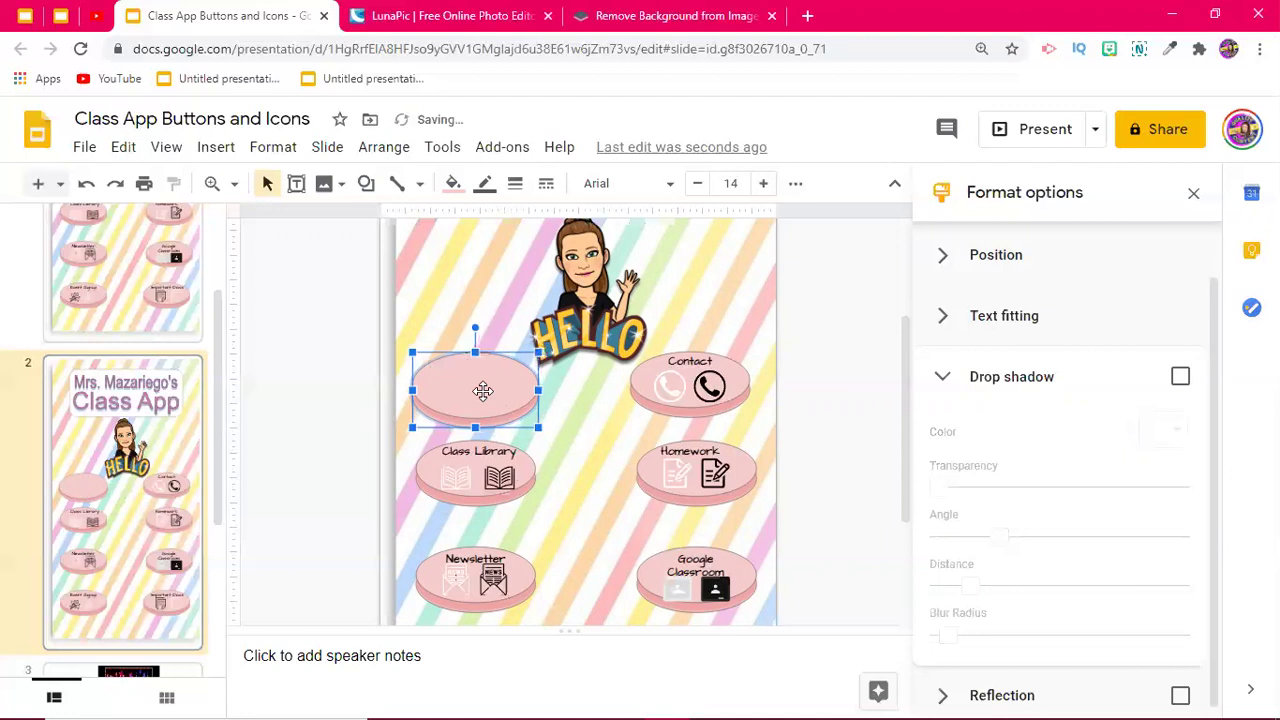
{"action": "key", "text": "Right"}
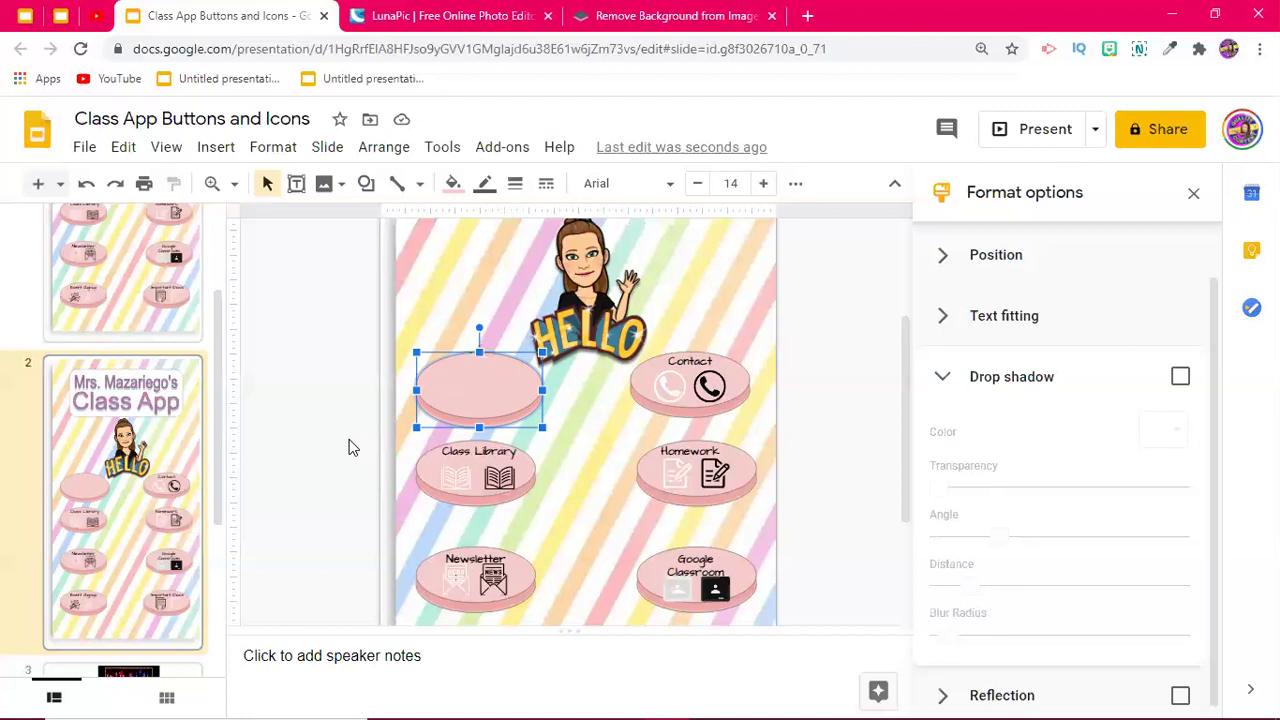
{"action": "left_click", "coordinate": [652, 410], "text": "shift"}
{"action": "left_click", "coordinate": [656, 460], "text": "shift"}
{"action": "left_click", "coordinate": [442, 480], "text": "shift"}
{"action": "left_click", "coordinate": [470, 580], "text": "shift"}
{"action": "left_click", "coordinate": [690, 603], "text": "shift"}
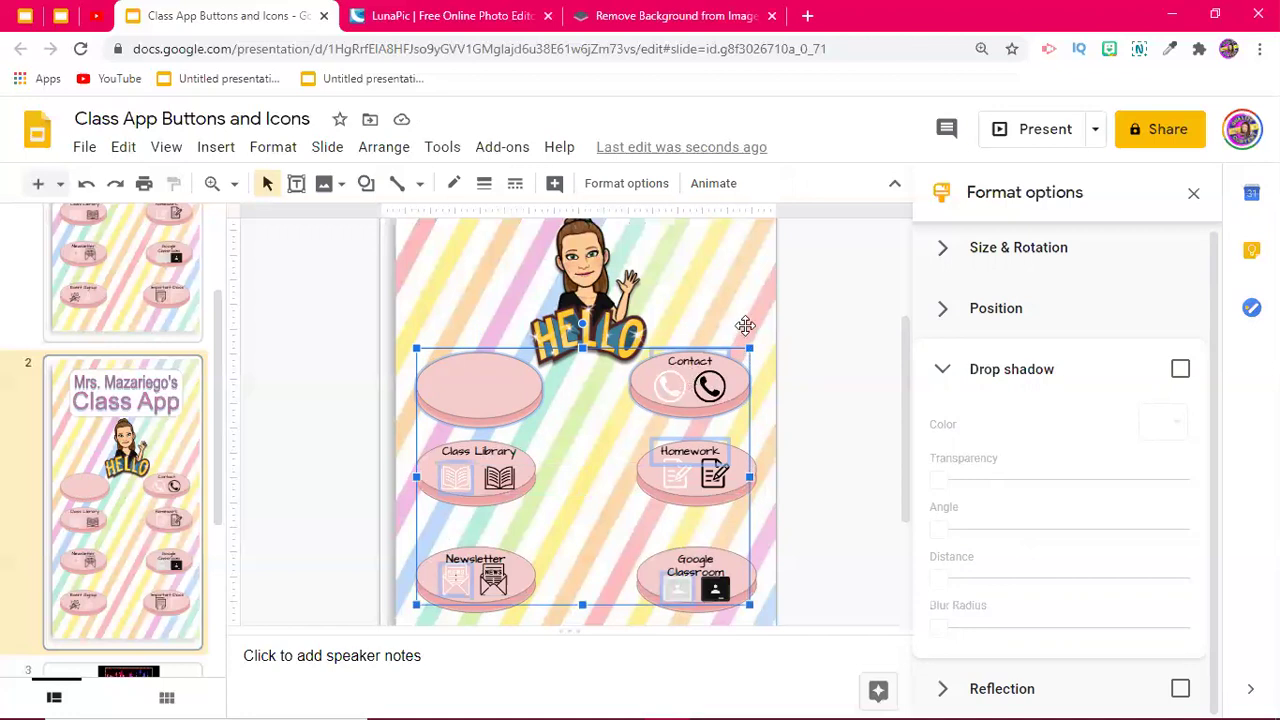
{"action": "left_click", "coordinate": [747, 284]}
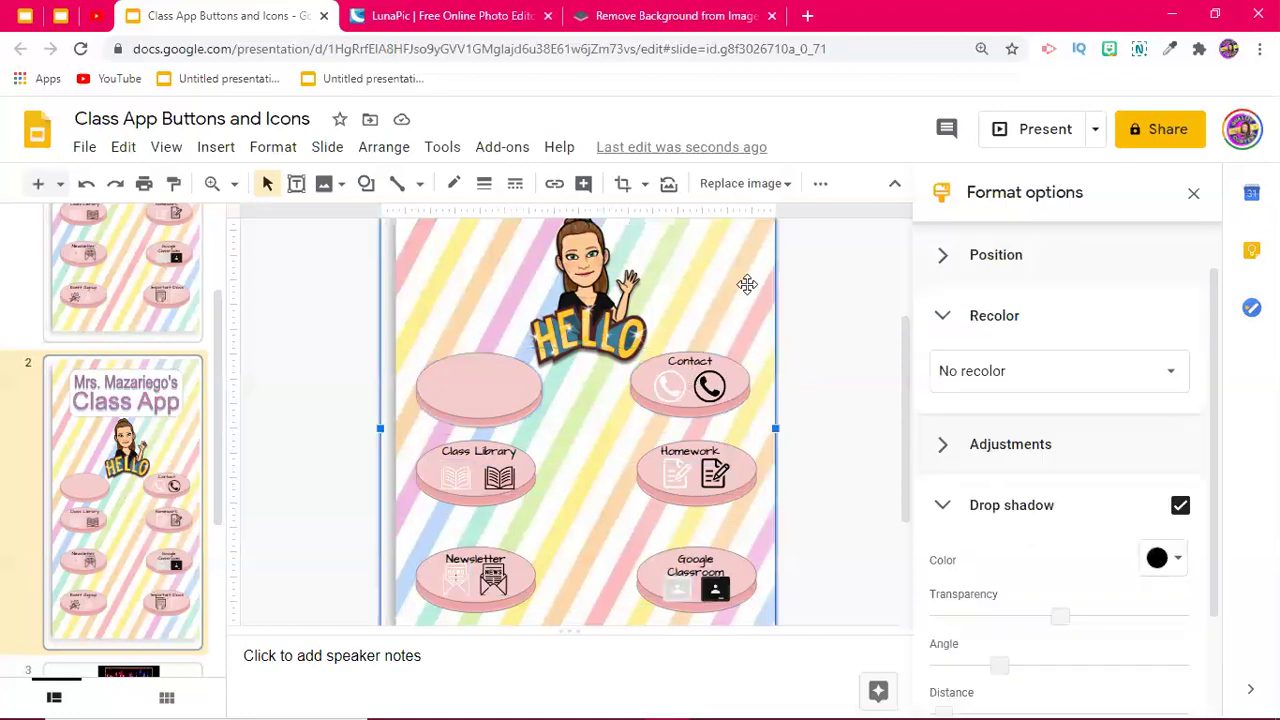
Step: Open Google Images in a new browser tab and check the finished buttons on slide 1 for reference
{"action": "left_click", "coordinate": [668, 18]}
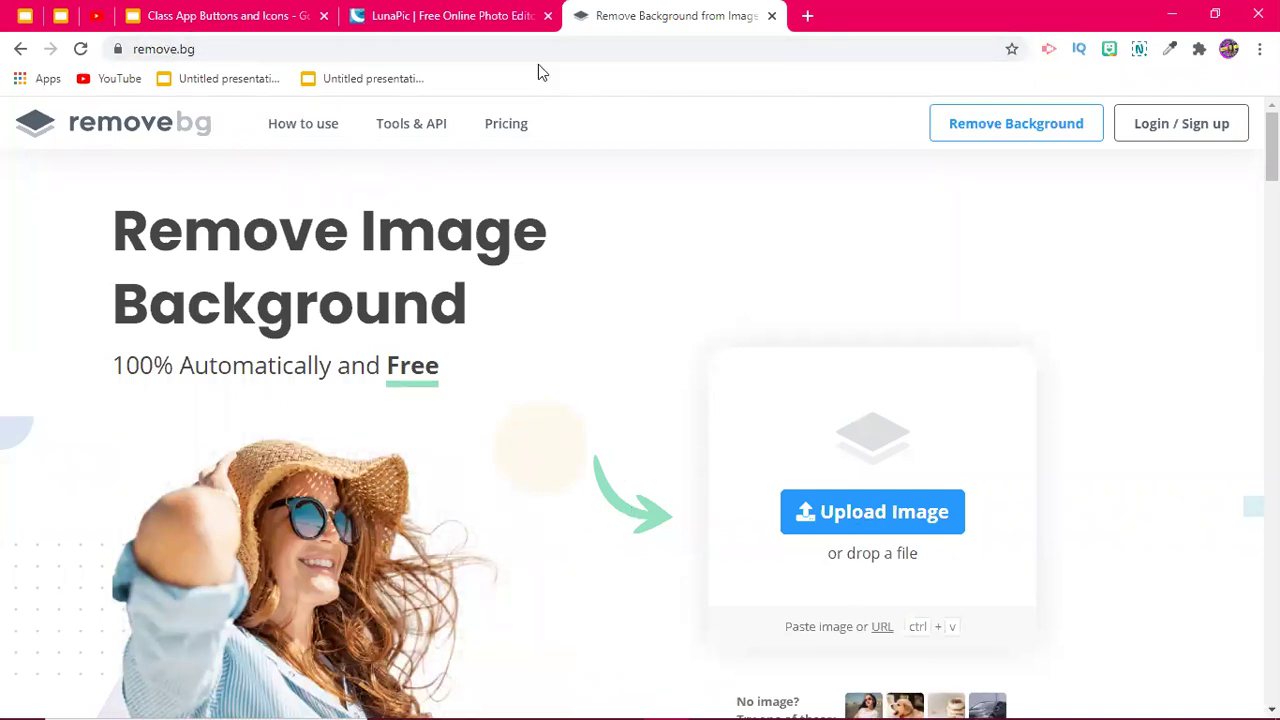
{"action": "left_click", "coordinate": [437, 16]}
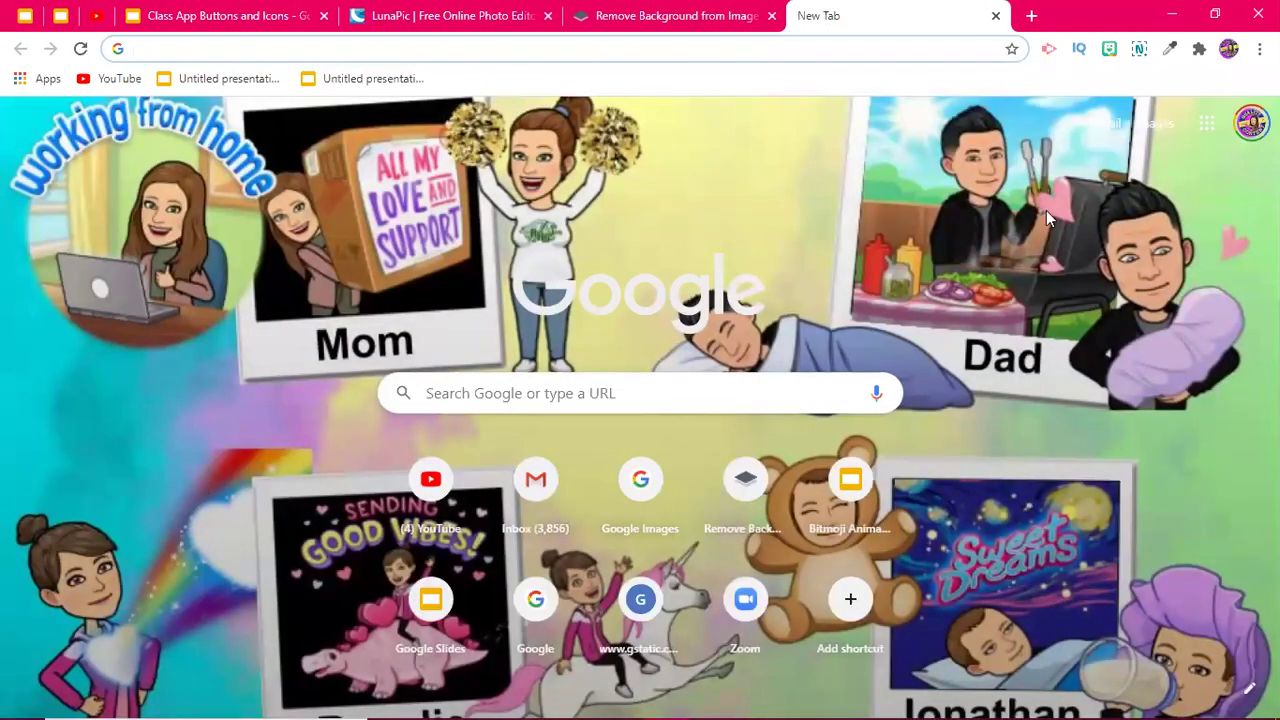
{"action": "left_click", "coordinate": [1148, 127]}
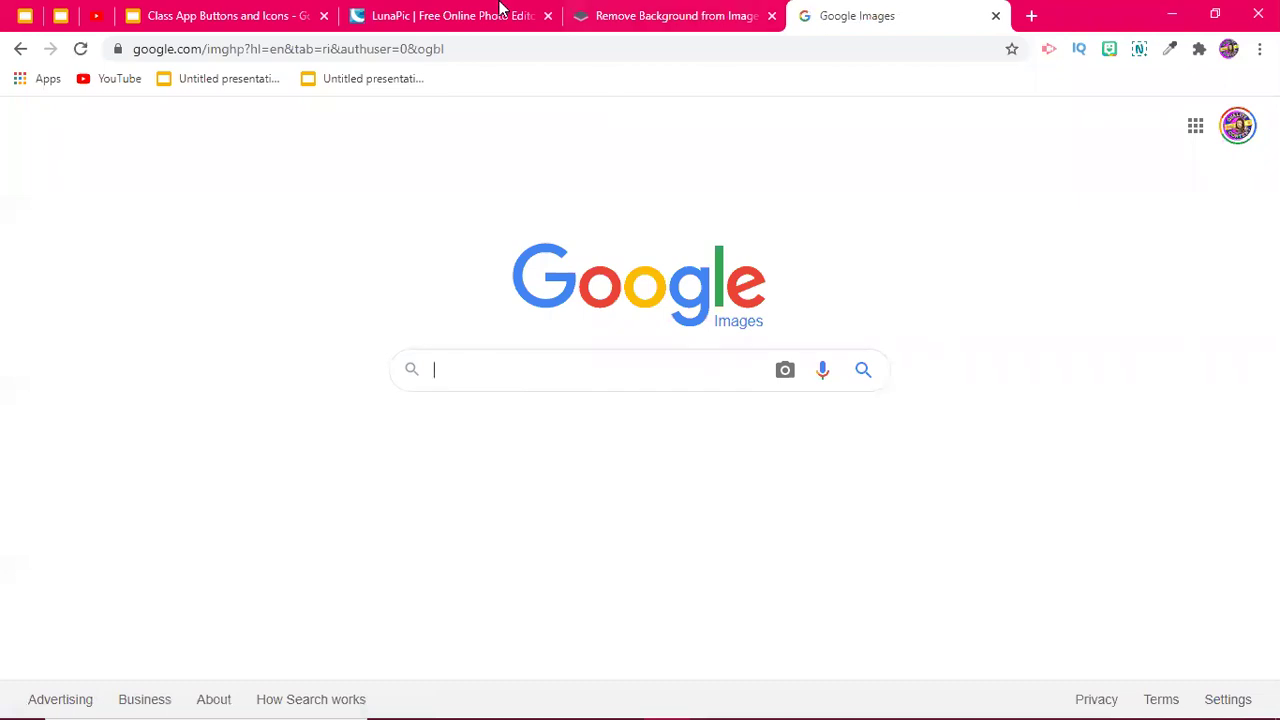
{"action": "left_click", "coordinate": [210, 15]}
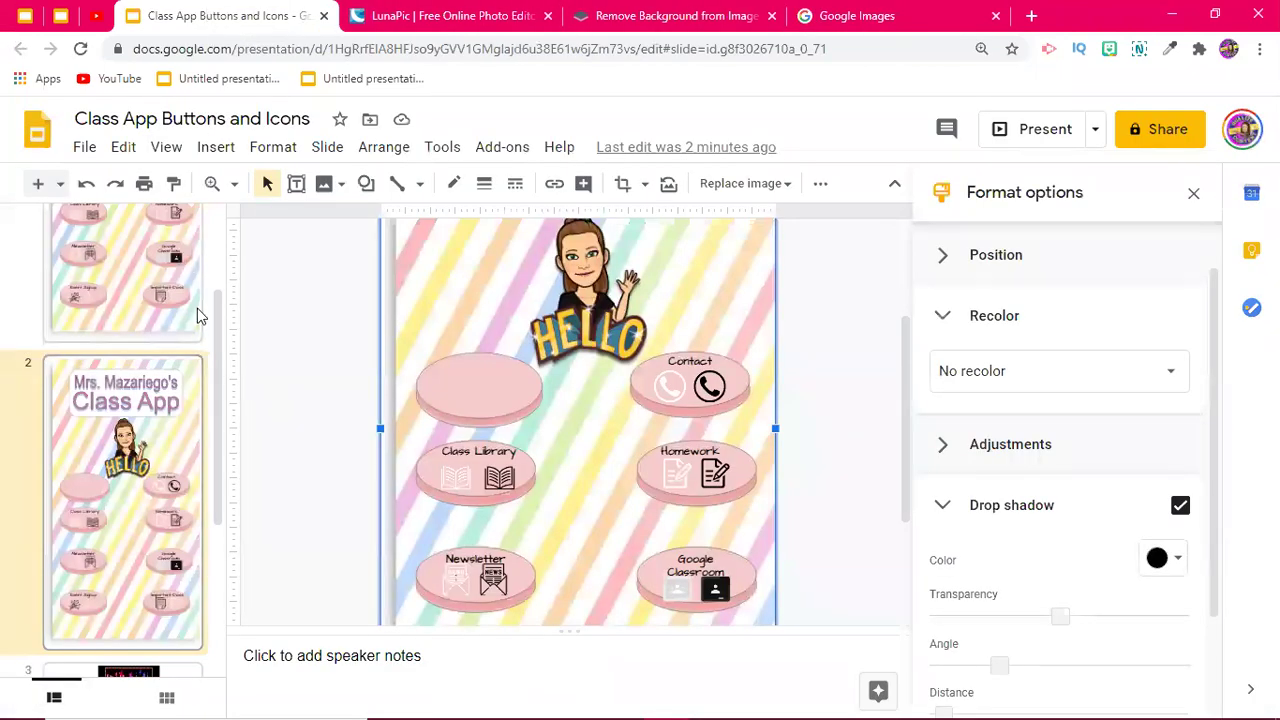
{"action": "scroll", "coordinate": [197, 316], "scroll_direction": "up", "scroll_amount": 1}
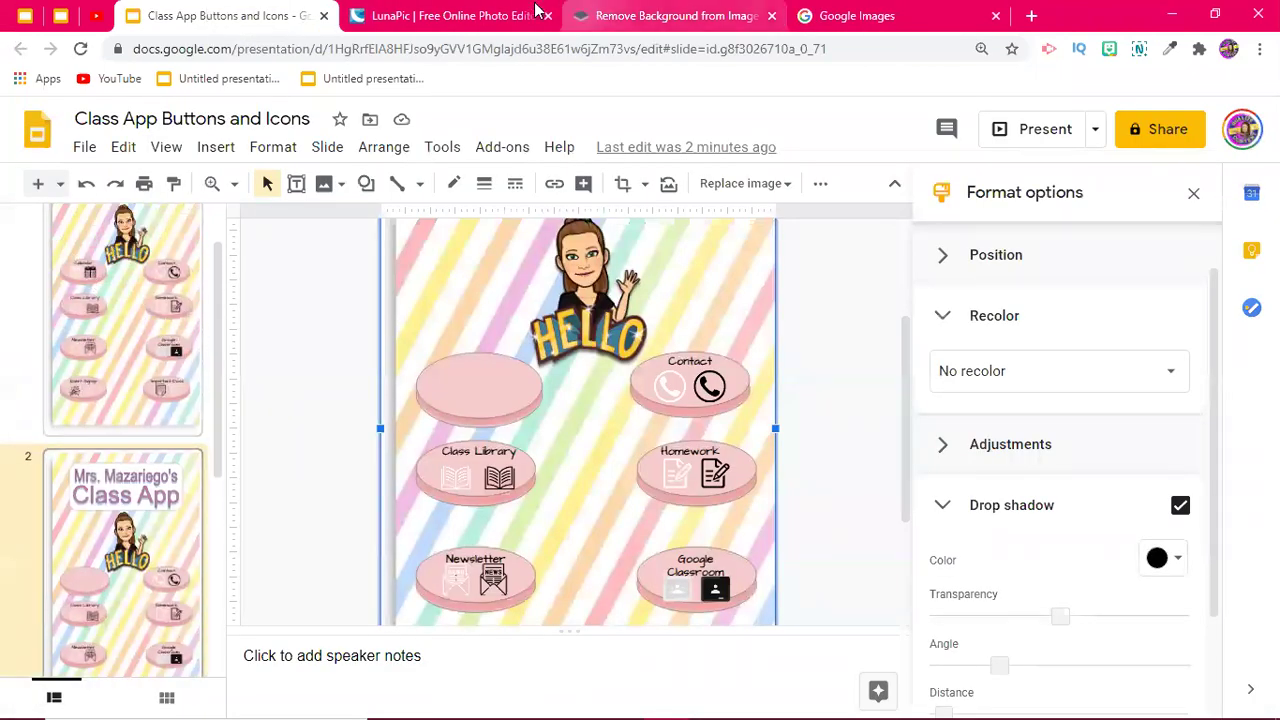
{"action": "left_click", "coordinate": [858, 15]}
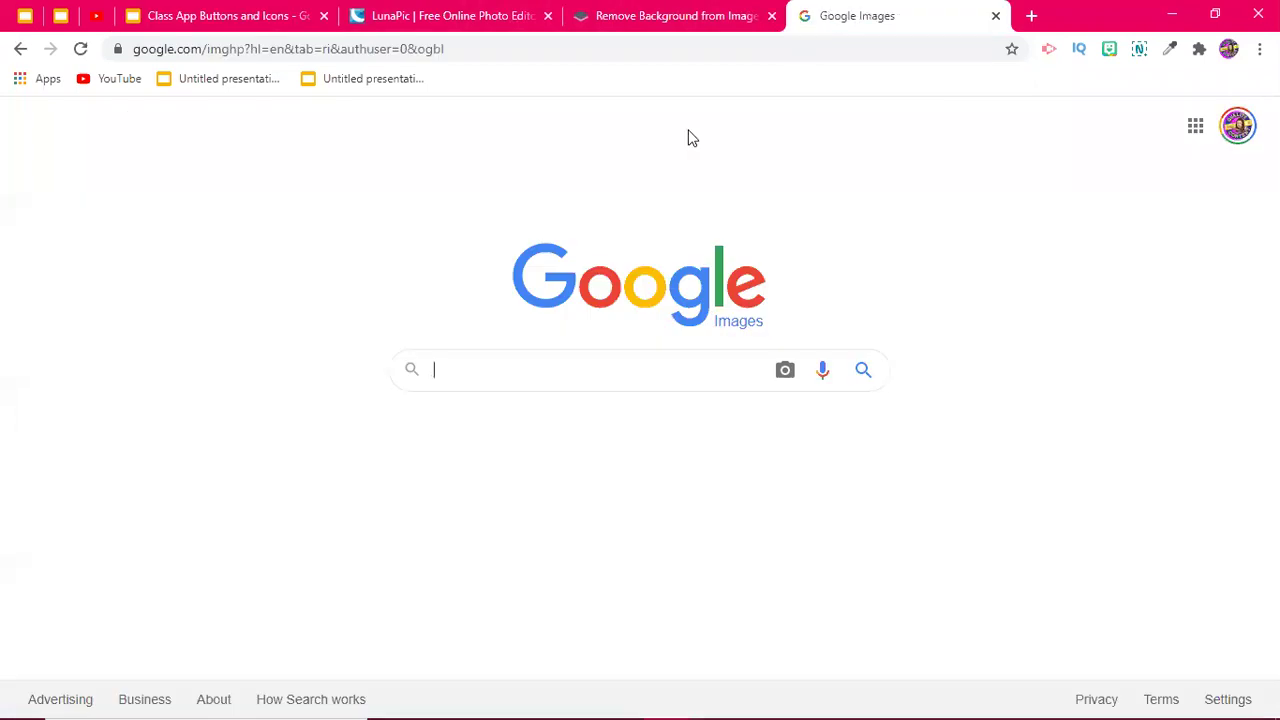
Step: Search Google Images for "calander icon"
{"action": "left_click", "coordinate": [455, 376]}
{"action": "type", "text": "cal"}
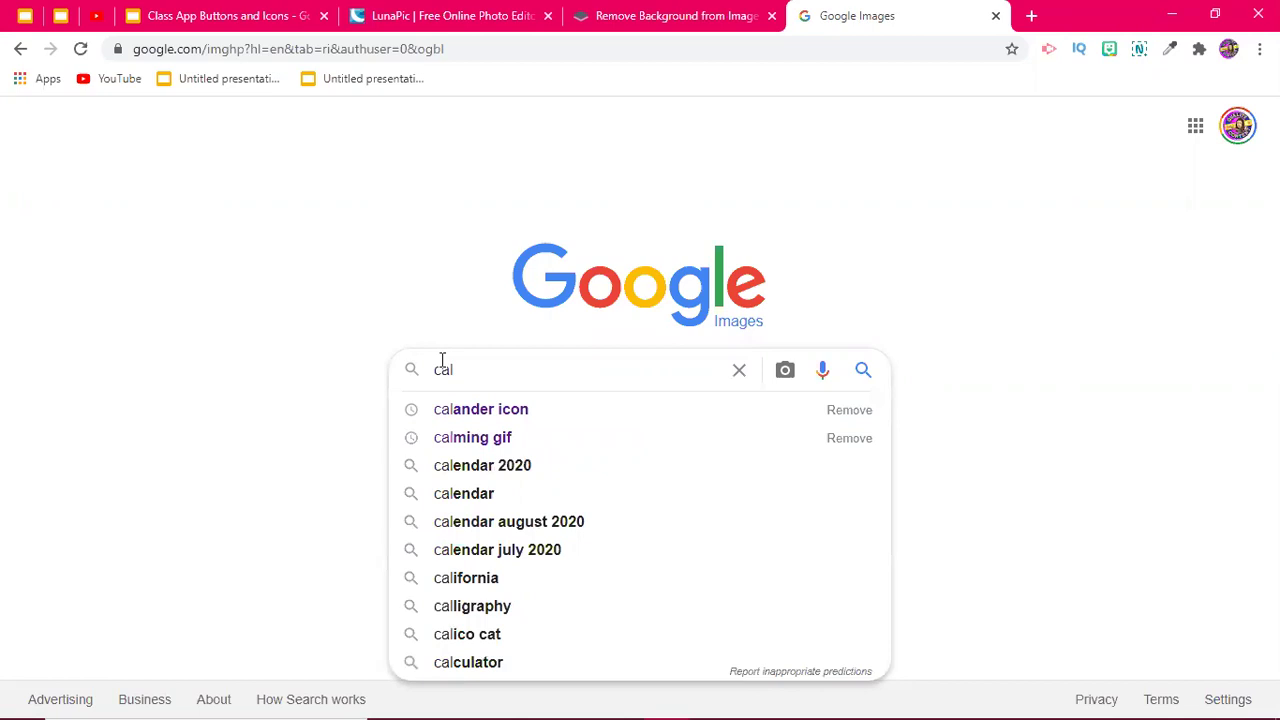
{"action": "type", "text": "ander id"}
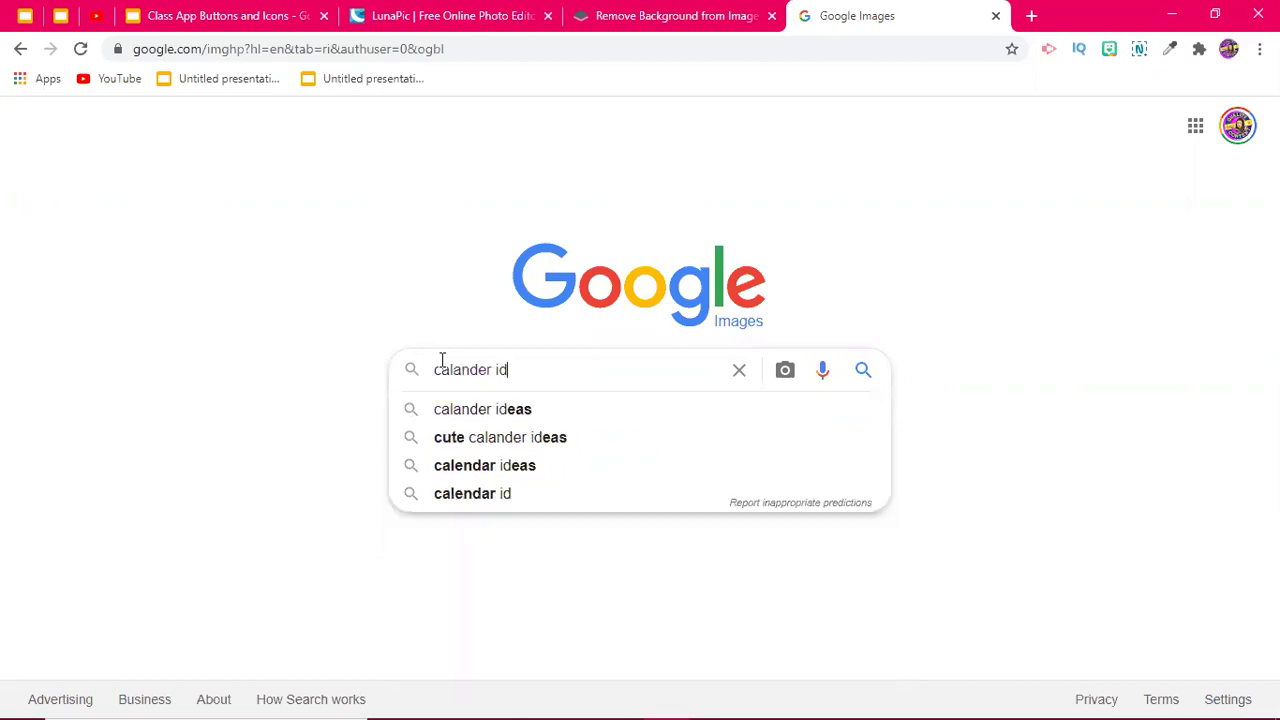
{"action": "key", "text": "BackSpace"}
{"action": "type", "text": "con"}
{"action": "key", "text": "Return"}
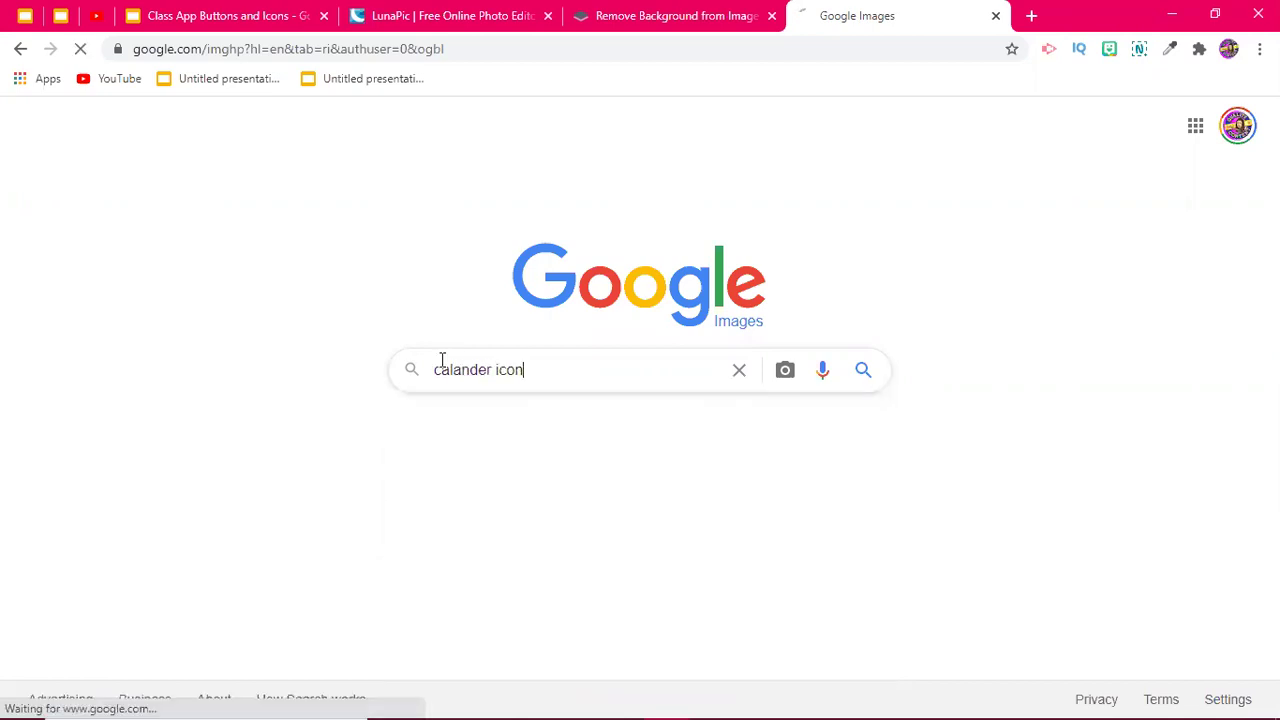
{"action": "left_click", "coordinate": [208, 310]}
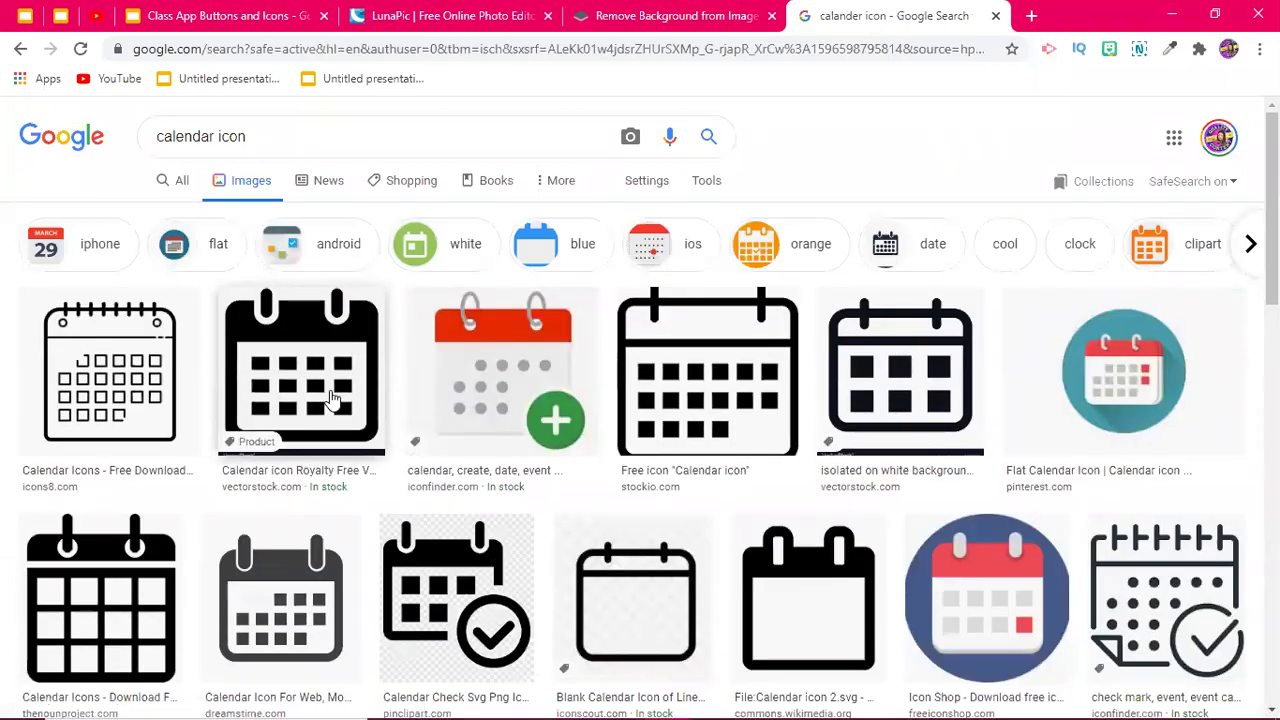
Step: Open the black Noun Project calendar icon with the empty grid squares and copy its image
{"action": "scroll", "coordinate": [100, 510], "scroll_direction": "down", "scroll_amount": 1}
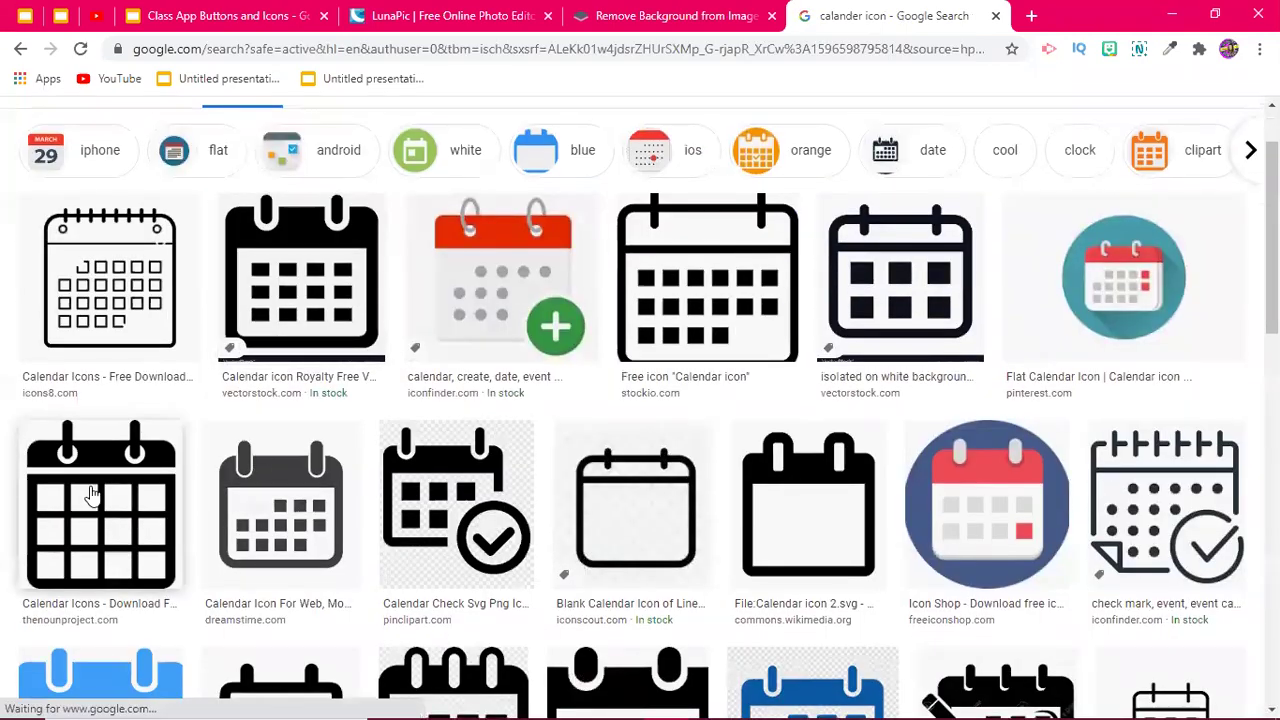
{"action": "left_click", "coordinate": [88, 500]}
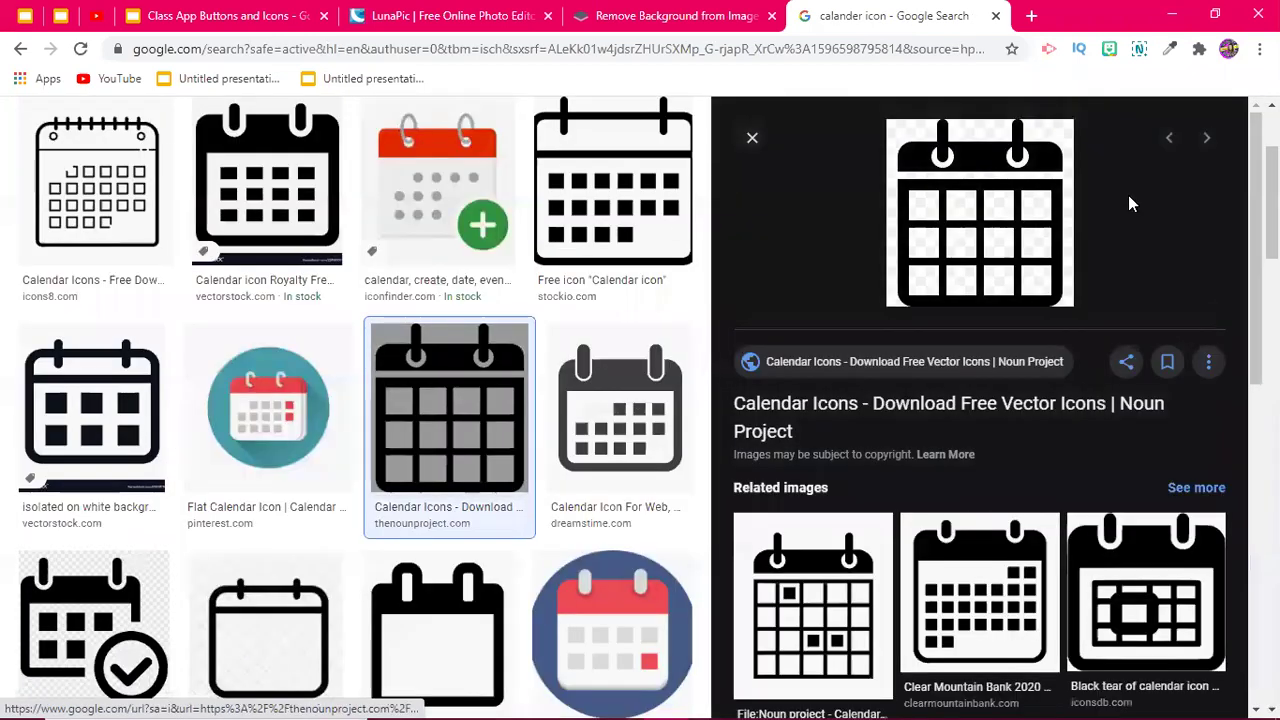
{"action": "right_click", "coordinate": [952, 214]}
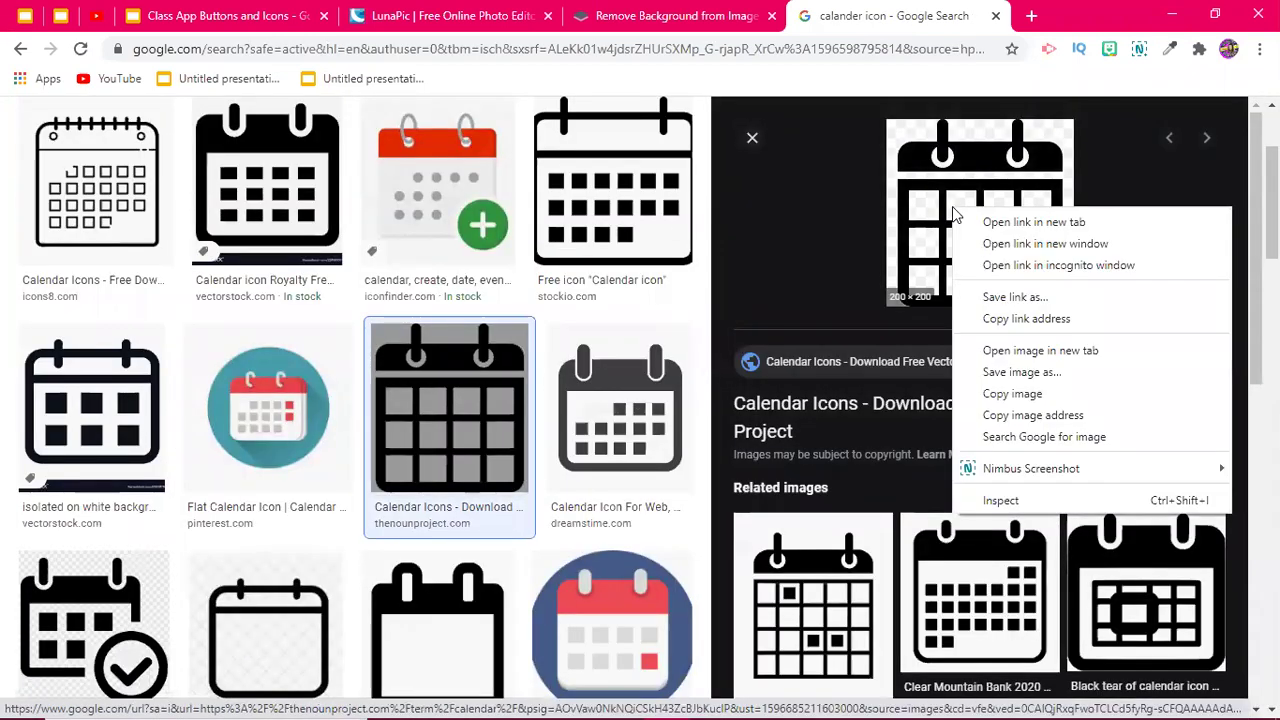
{"action": "left_click", "coordinate": [1033, 396]}
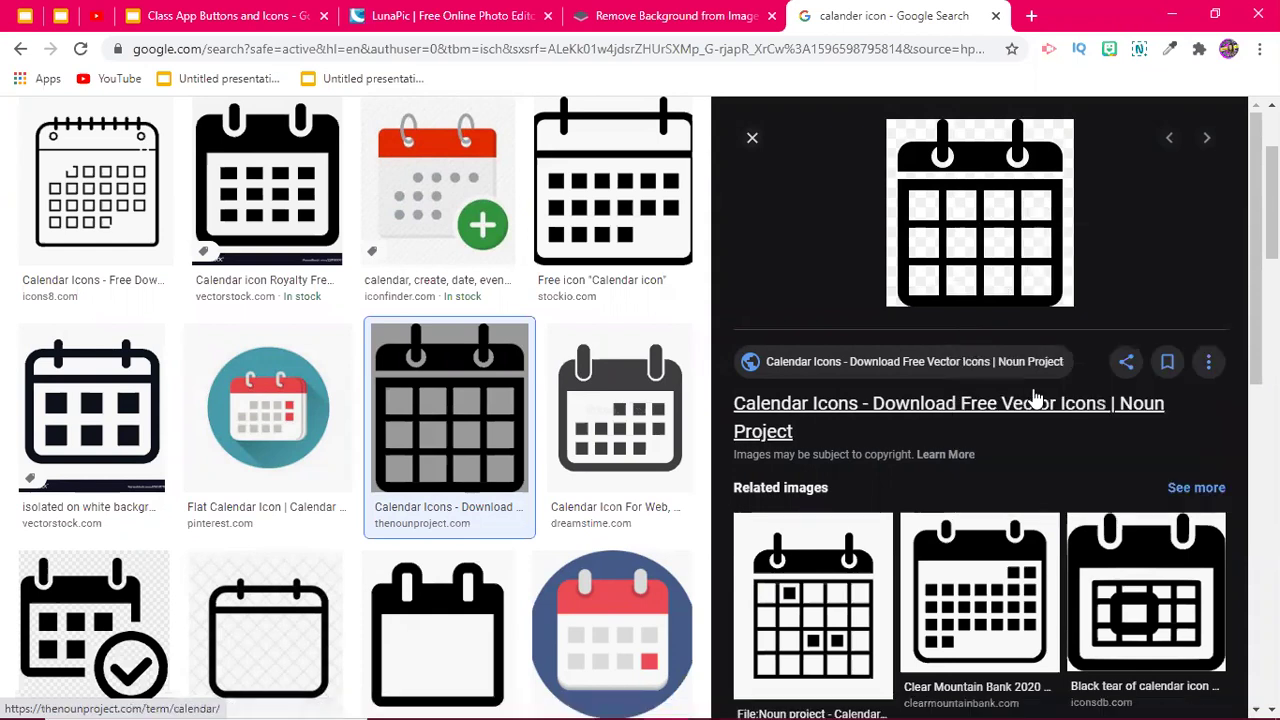
Step: Switch back to the Class App Buttons and Icons presentation, paste the calendar icon onto slide 2, and delete the extra copy
{"action": "left_click", "coordinate": [202, 19]}
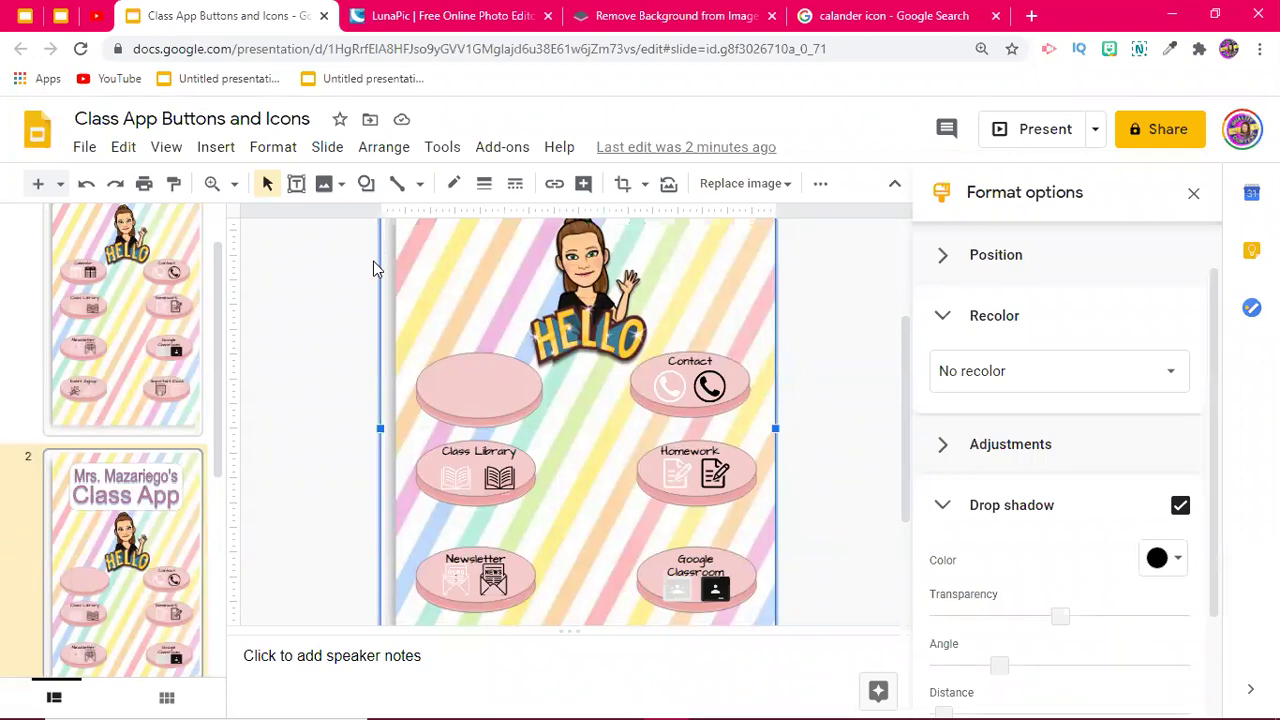
{"action": "key", "text": "ctrl+v"}
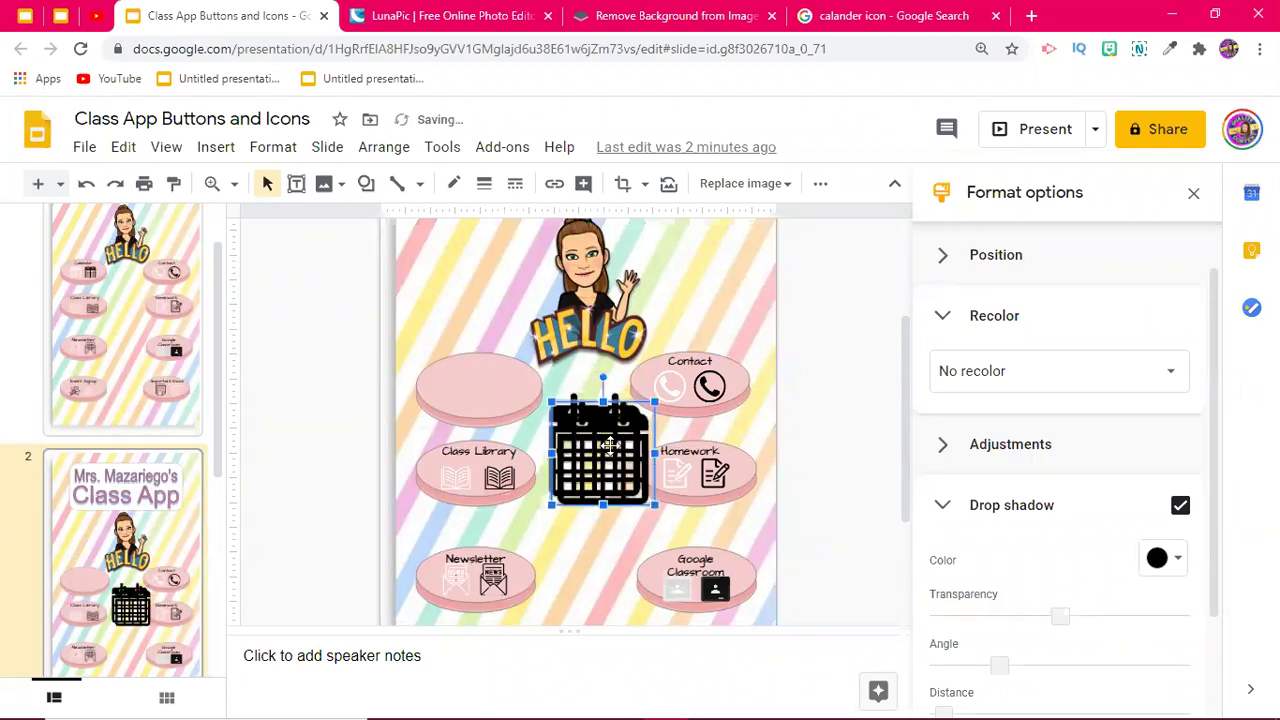
{"action": "left_click_drag", "start_coordinate": [610, 447], "coordinate": [316, 400]}
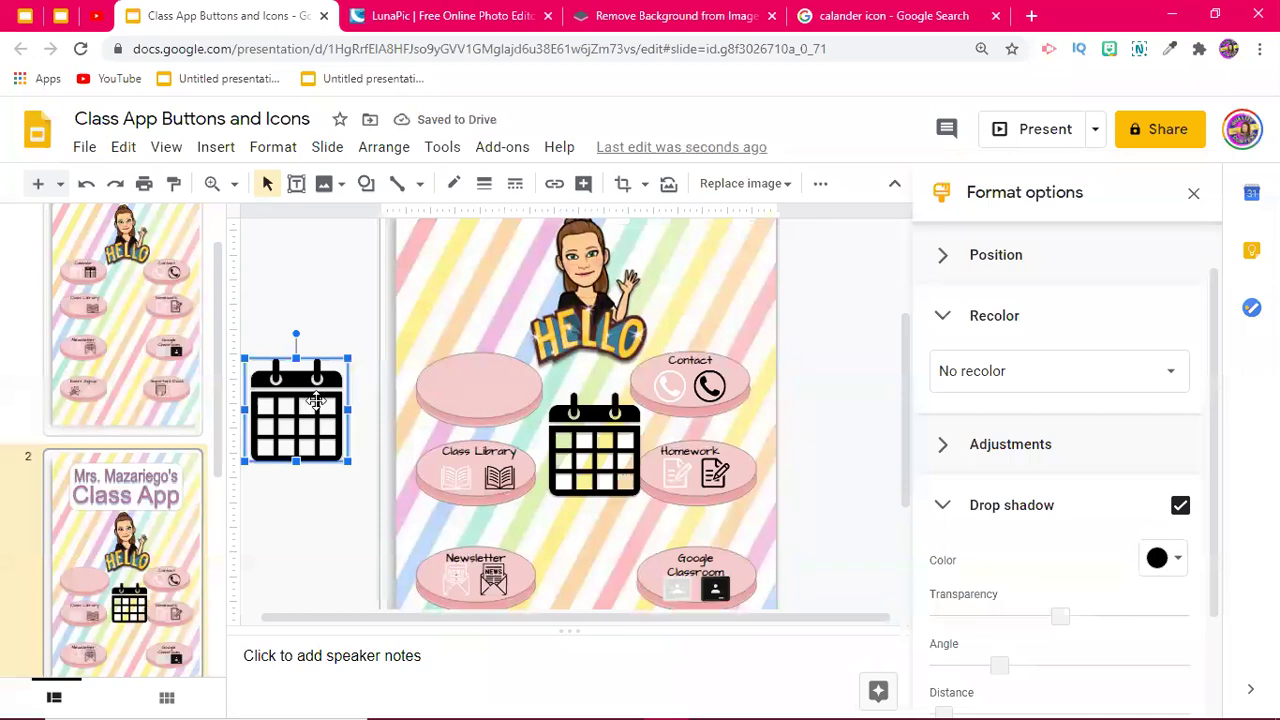
{"action": "key", "text": "Delete"}
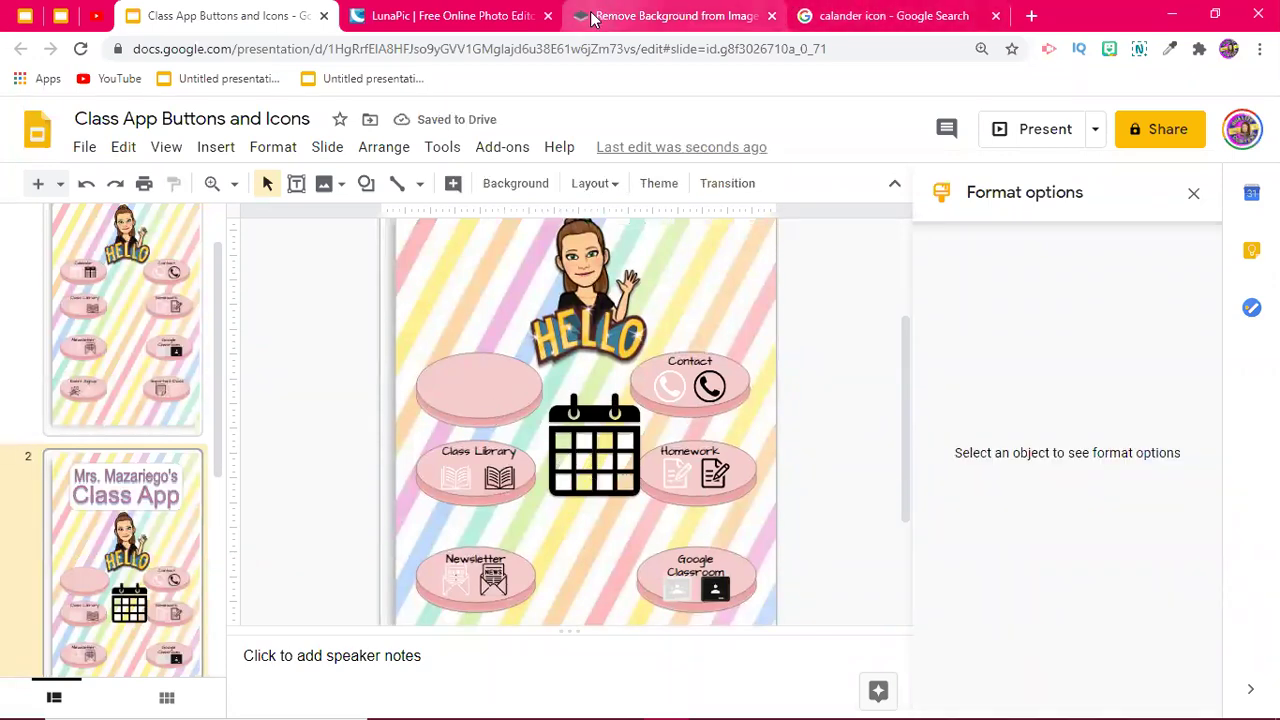
Step: Try removing the copied calendar icon's background by pasting it into remove.bg
{"action": "left_click", "coordinate": [966, 16]}
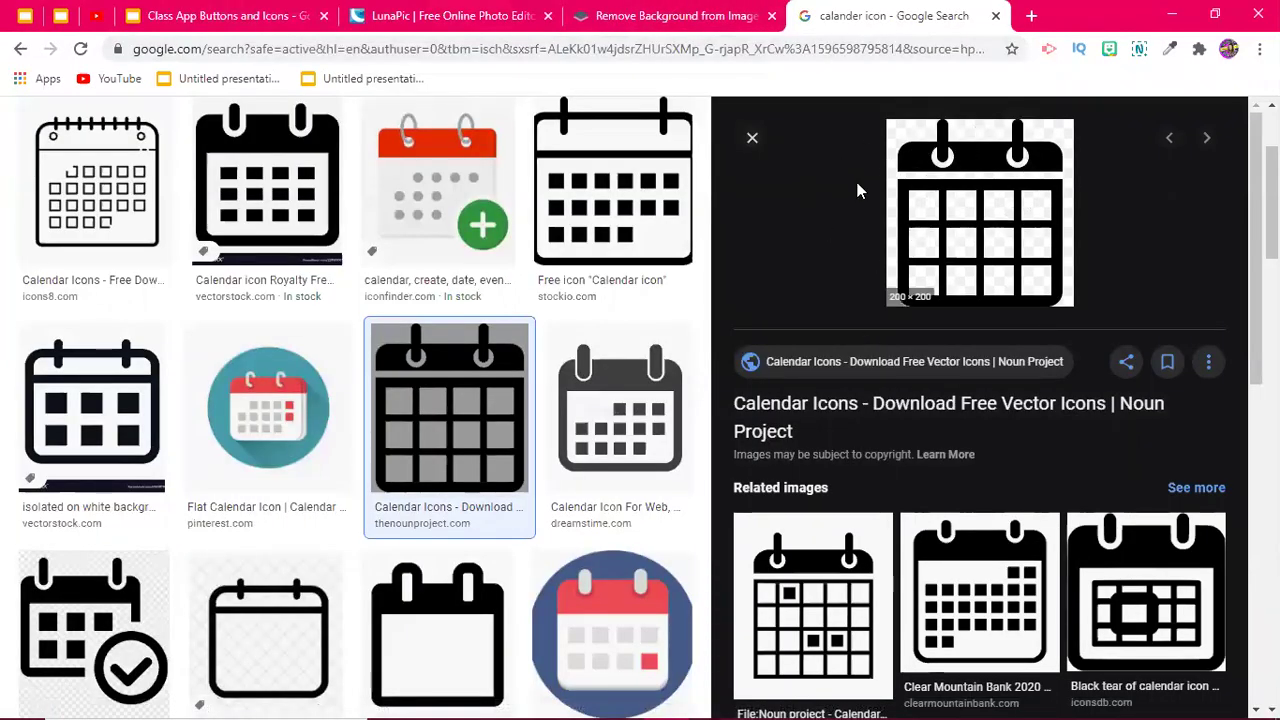
{"action": "left_click", "coordinate": [632, 18]}
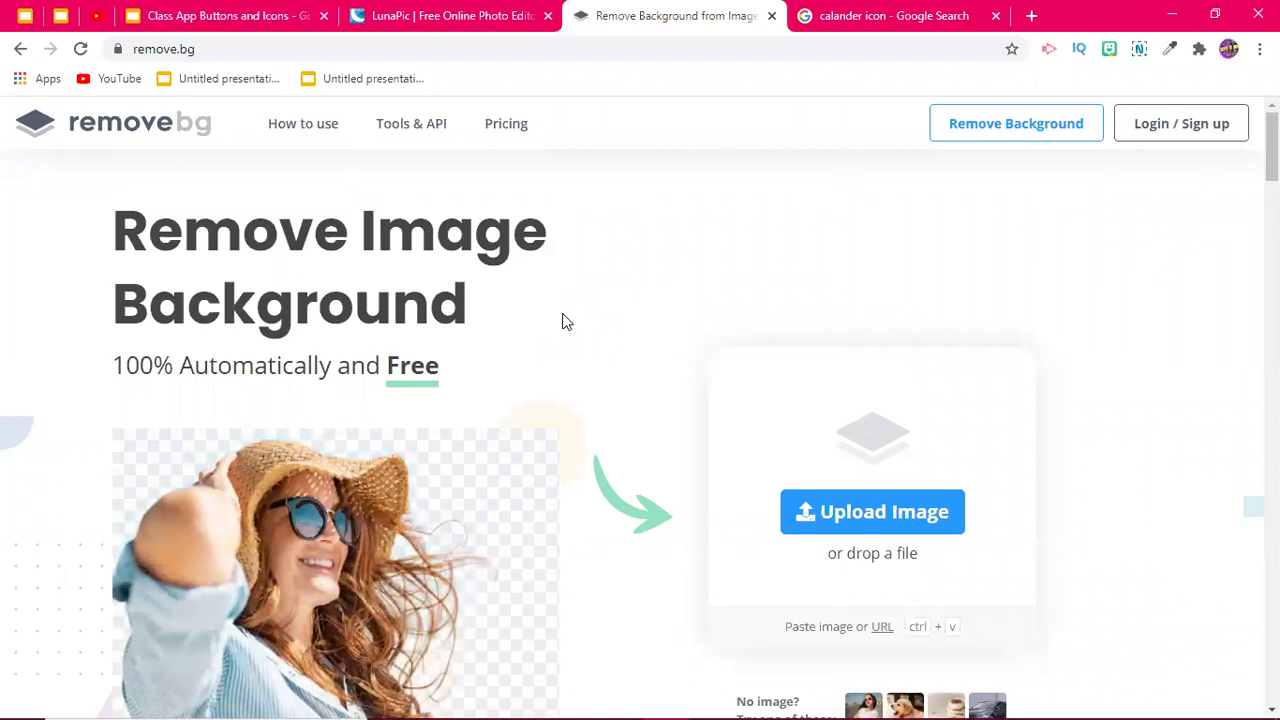
{"action": "key", "text": "ctrl+v"}
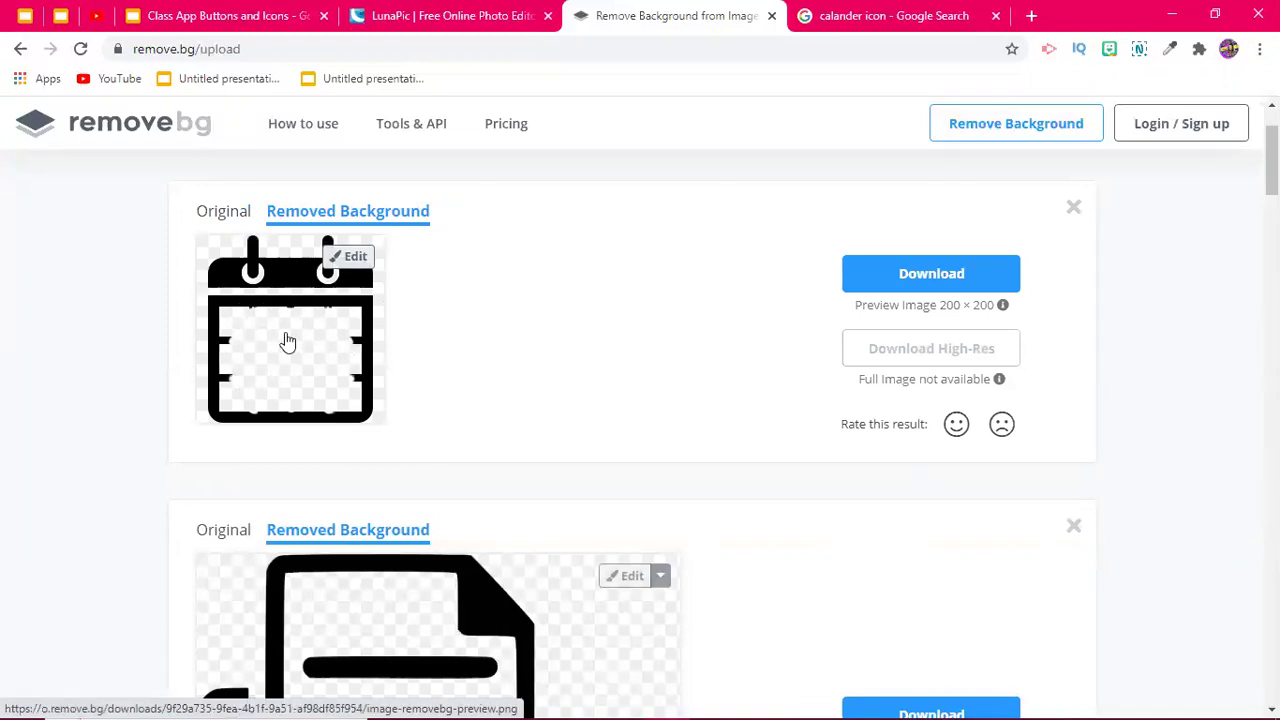
Step: Back in the presentation, shrink the calendar icon to the size of the other button icons and place it on the empty pink button
{"action": "left_click", "coordinate": [210, 22]}
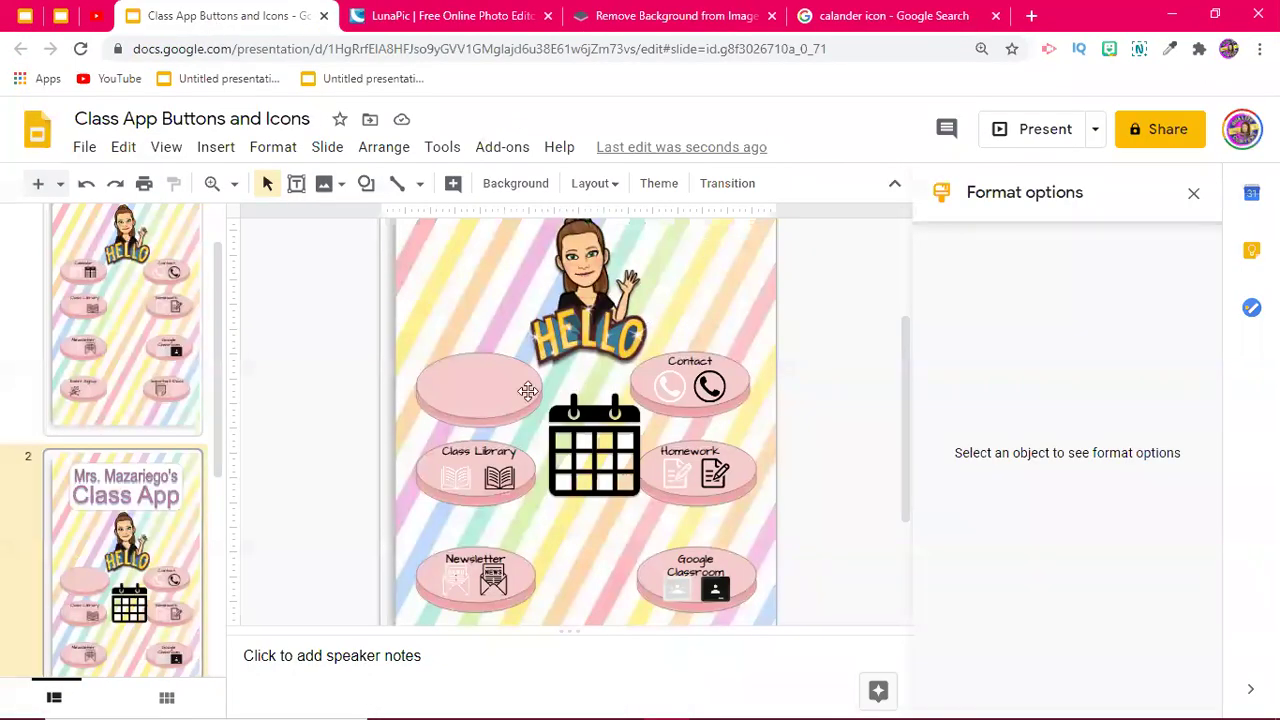
{"action": "left_click", "coordinate": [615, 405]}
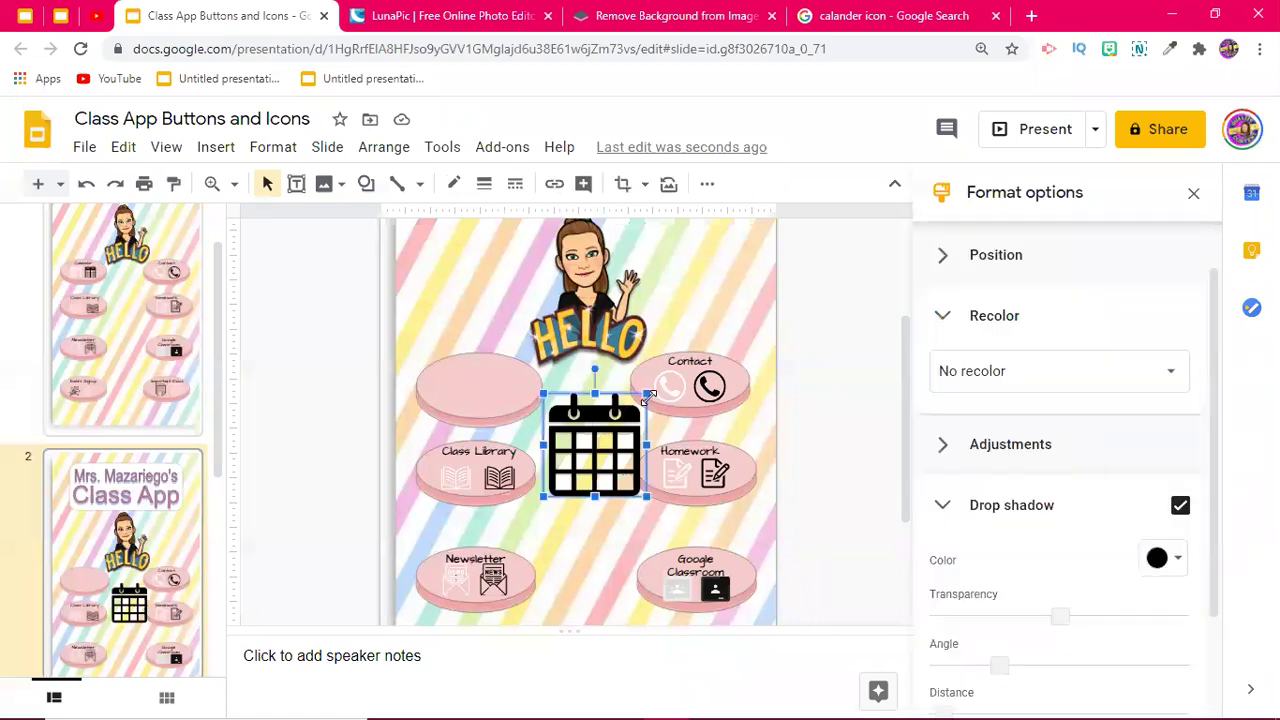
{"action": "left_click_drag", "start_coordinate": [600, 430], "coordinate": [576, 470]}
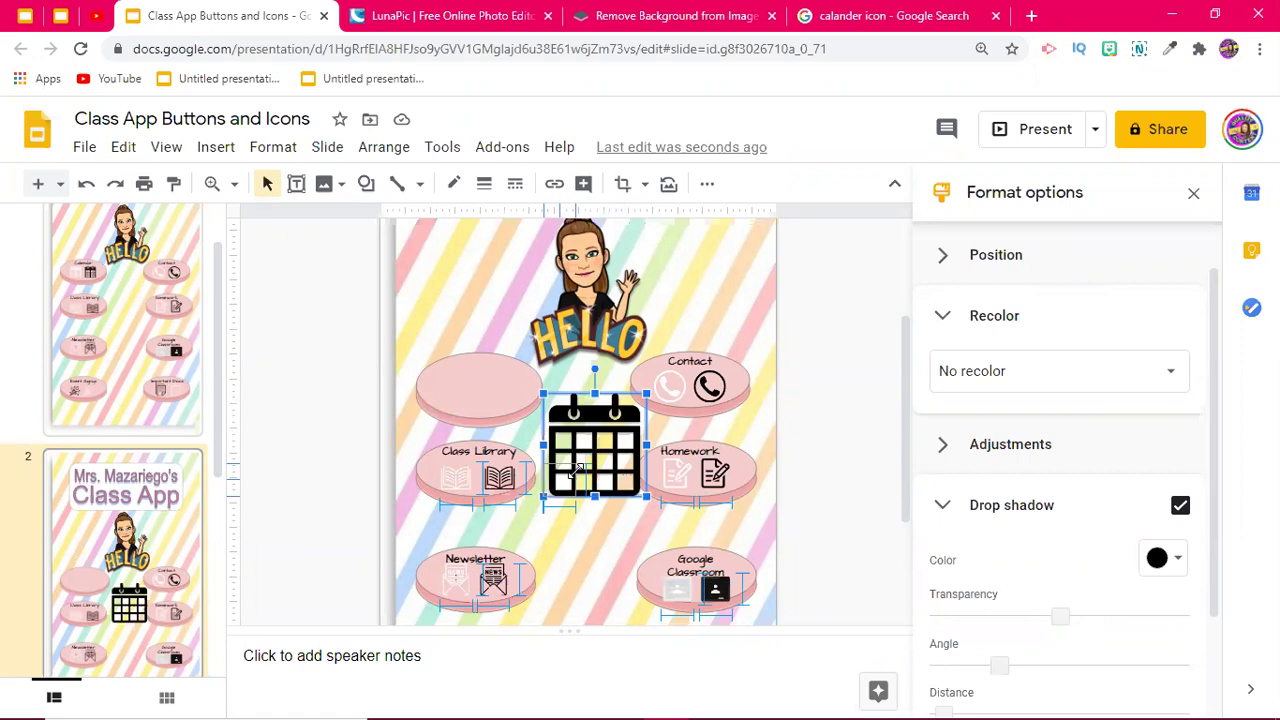
{"action": "left_click_drag", "start_coordinate": [576, 470], "coordinate": [459, 392]}
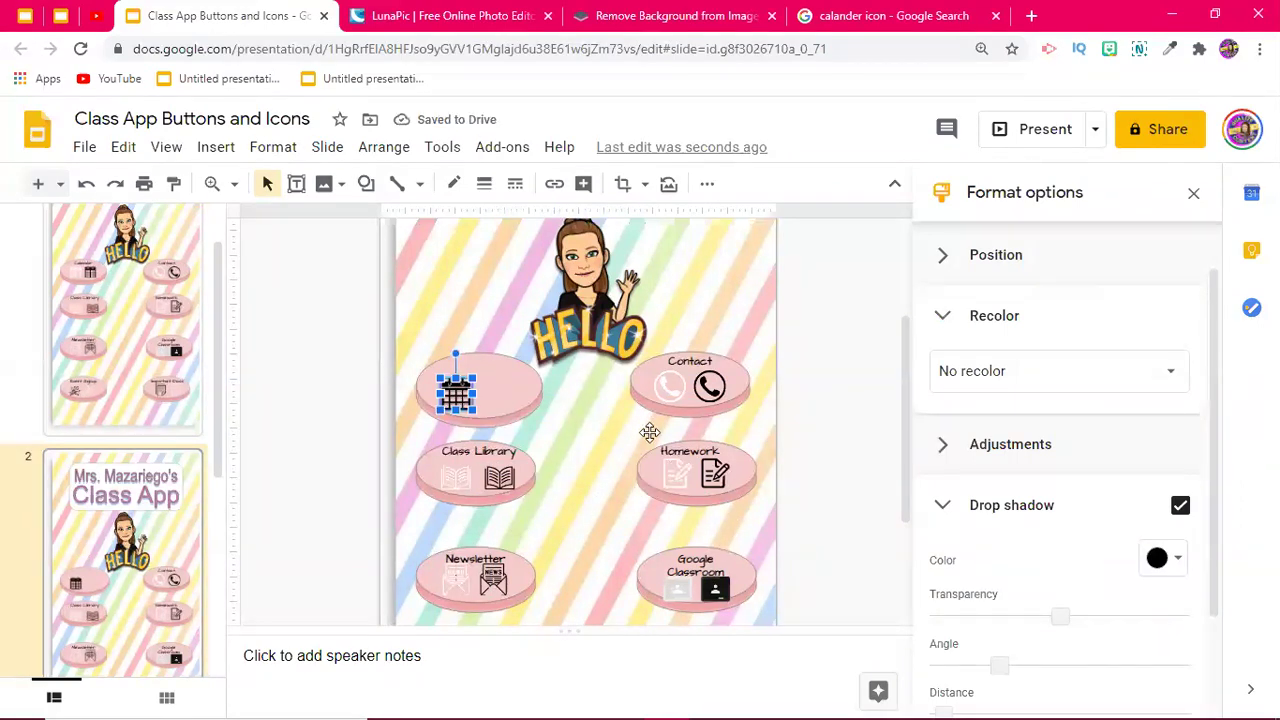
Step: Switch to the calendar icon search results and save the Noun Project calendar image to Downloads as 404-200 (1)
{"action": "left_click", "coordinate": [875, 17]}
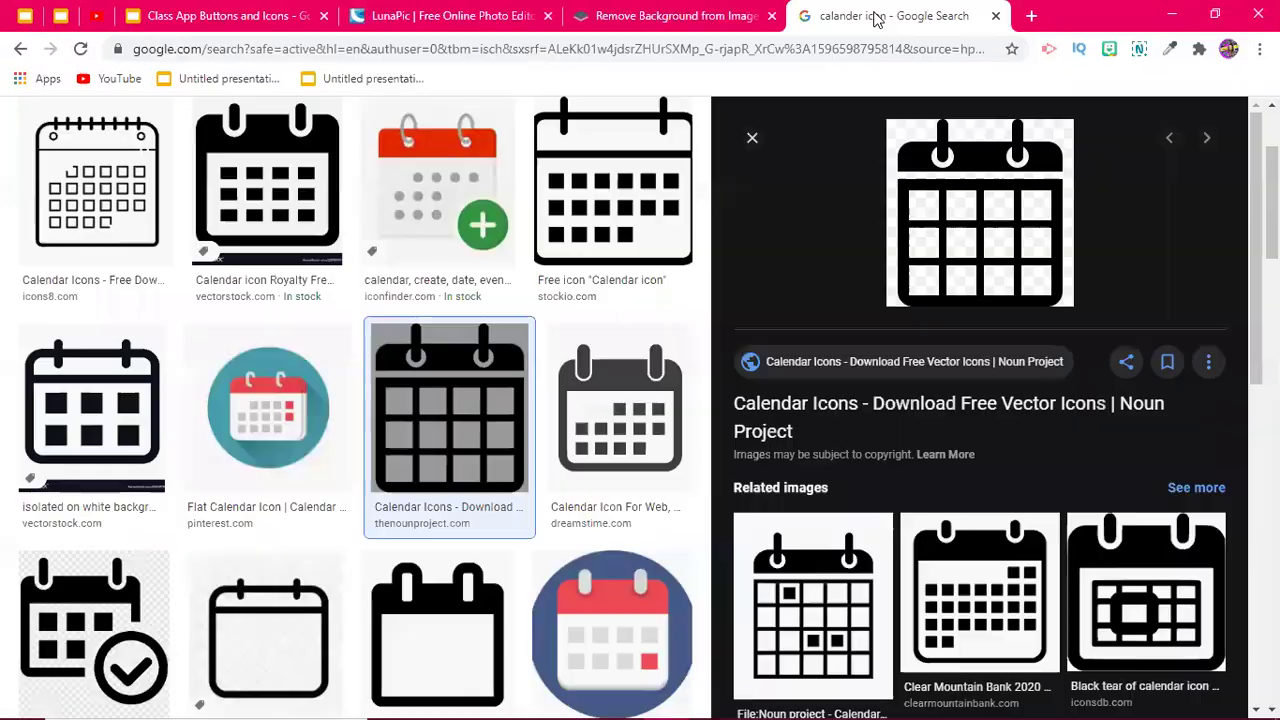
{"action": "right_click", "coordinate": [947, 221]}
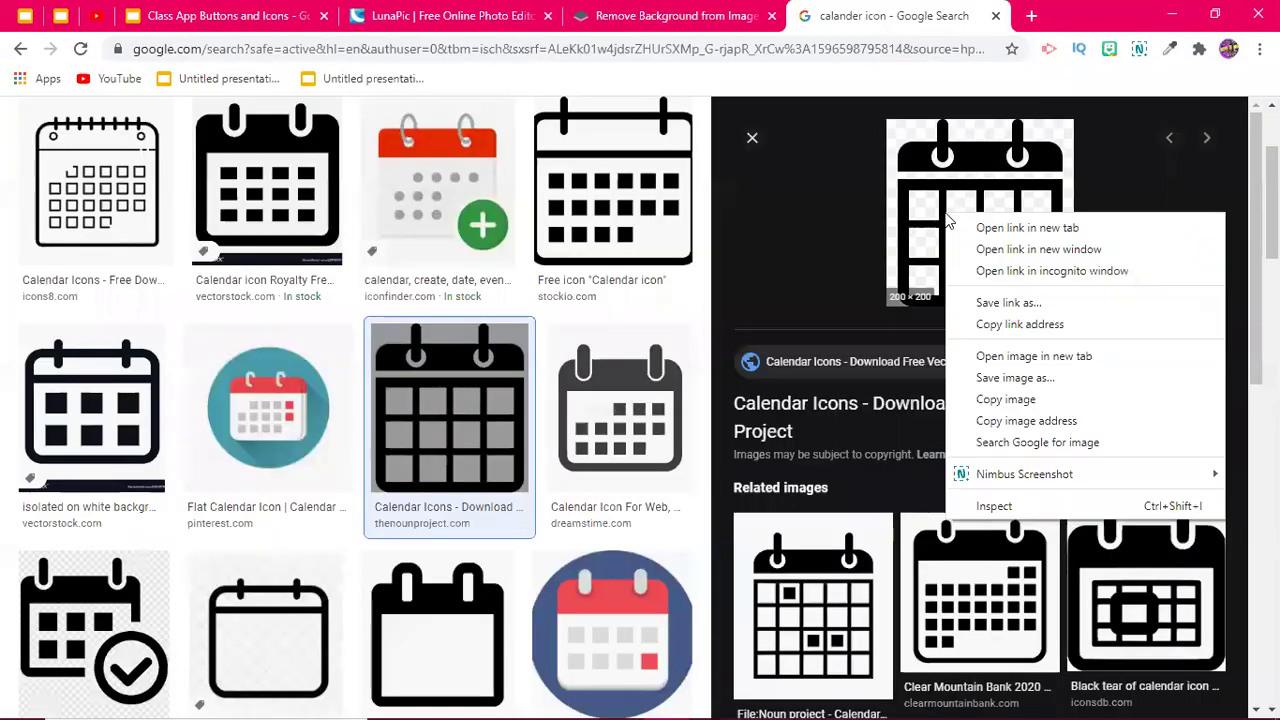
{"action": "left_click", "coordinate": [1010, 377]}
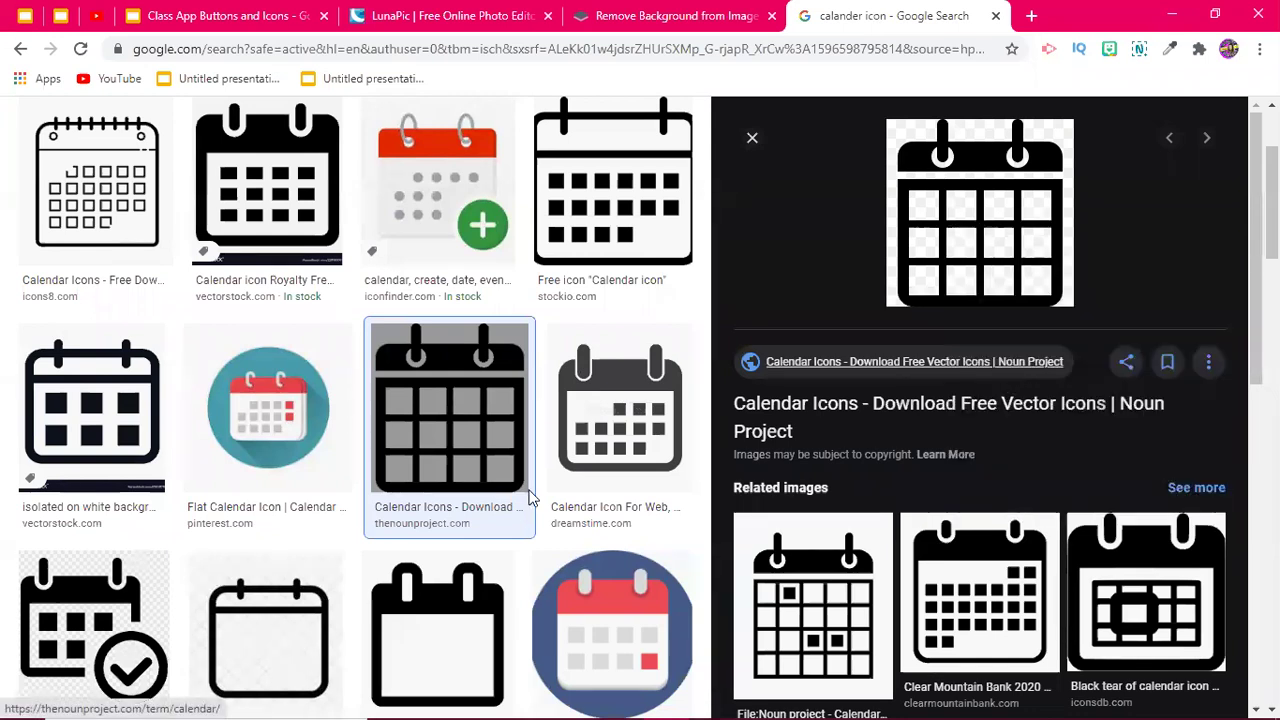
{"action": "left_click", "coordinate": [481, 417]}
Step: Switch to LunaPic and upload the 404-200 (1) calendar image from Downloads for editing
{"action": "left_click", "coordinate": [414, 16]}
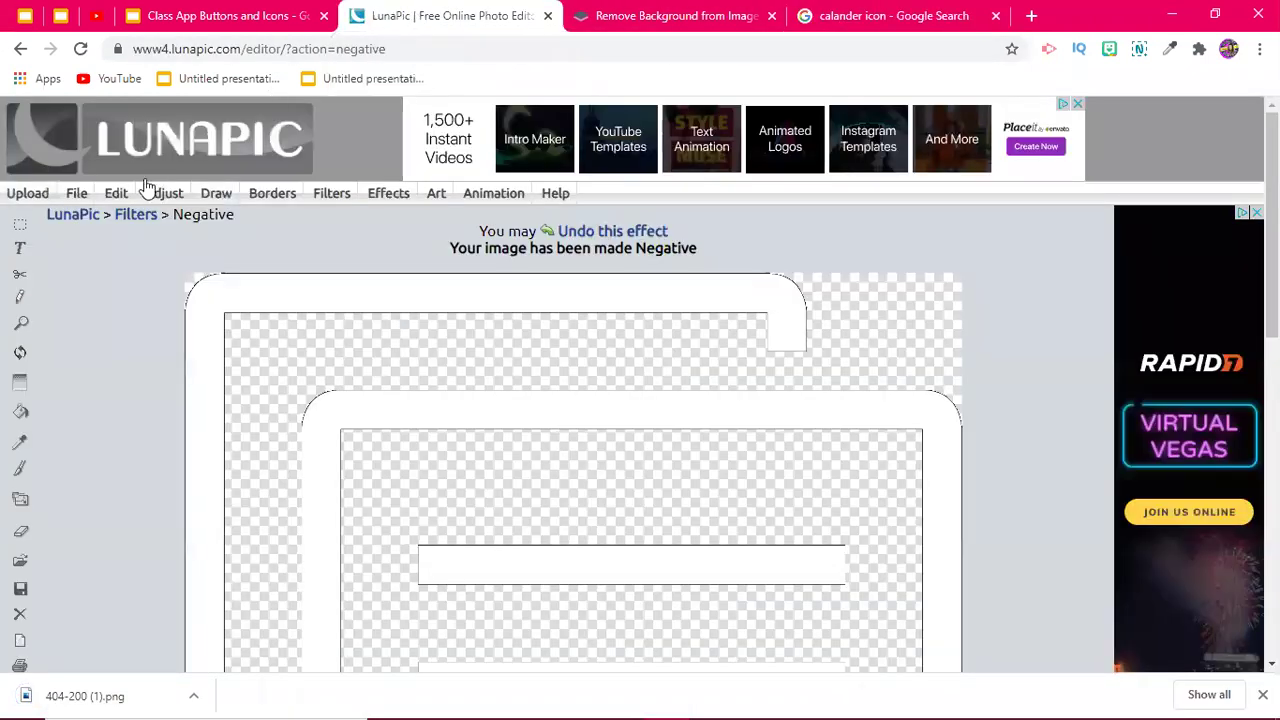
{"action": "left_click", "coordinate": [28, 196]}
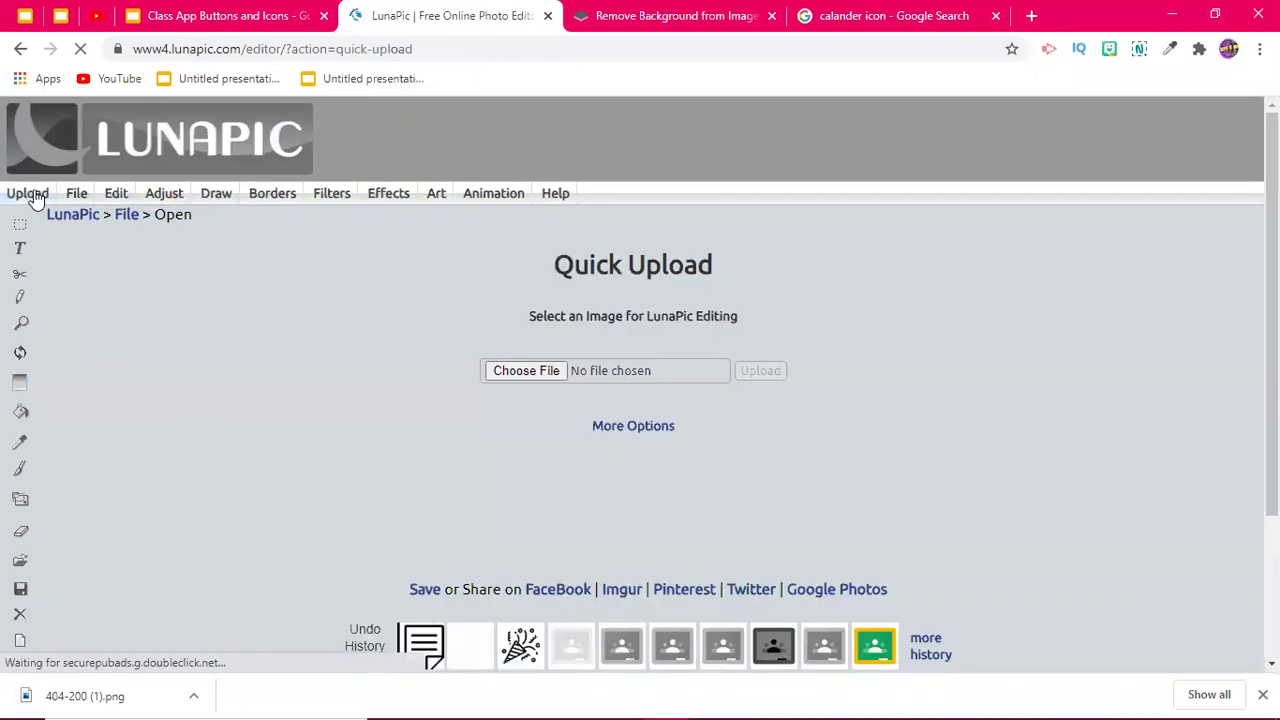
{"action": "left_click", "coordinate": [50, 168]}
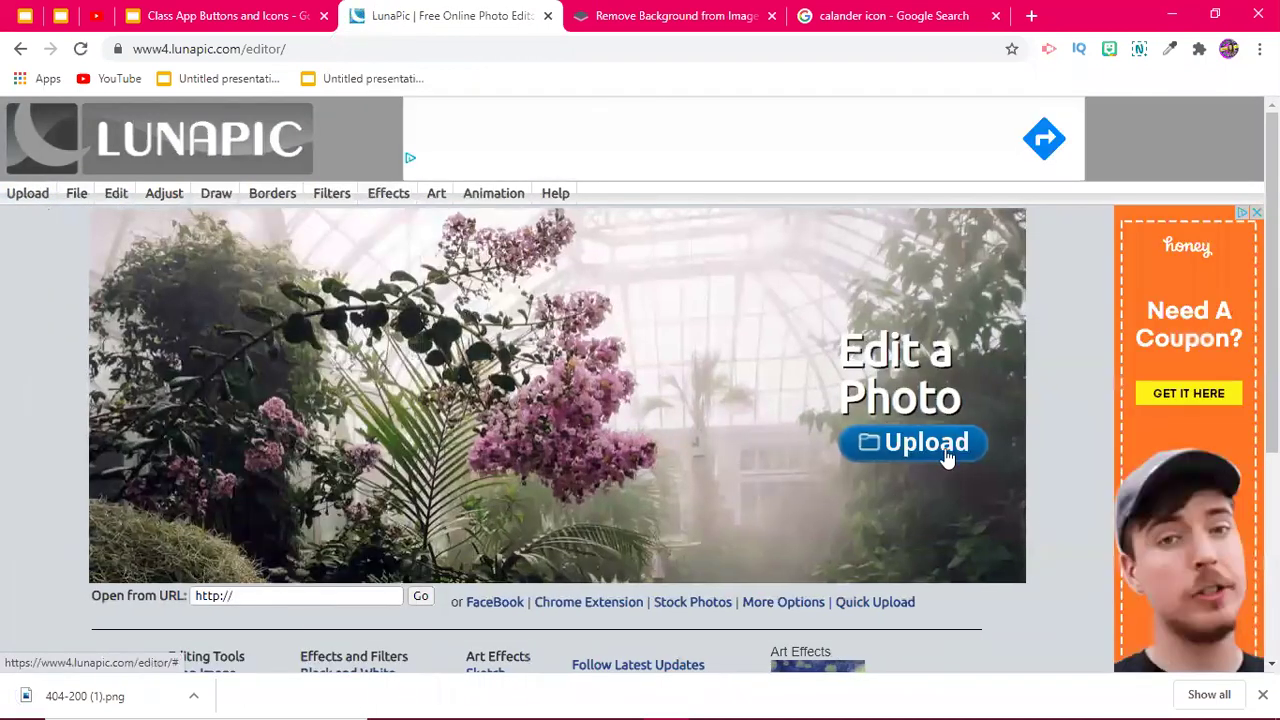
{"action": "left_click", "coordinate": [946, 452]}
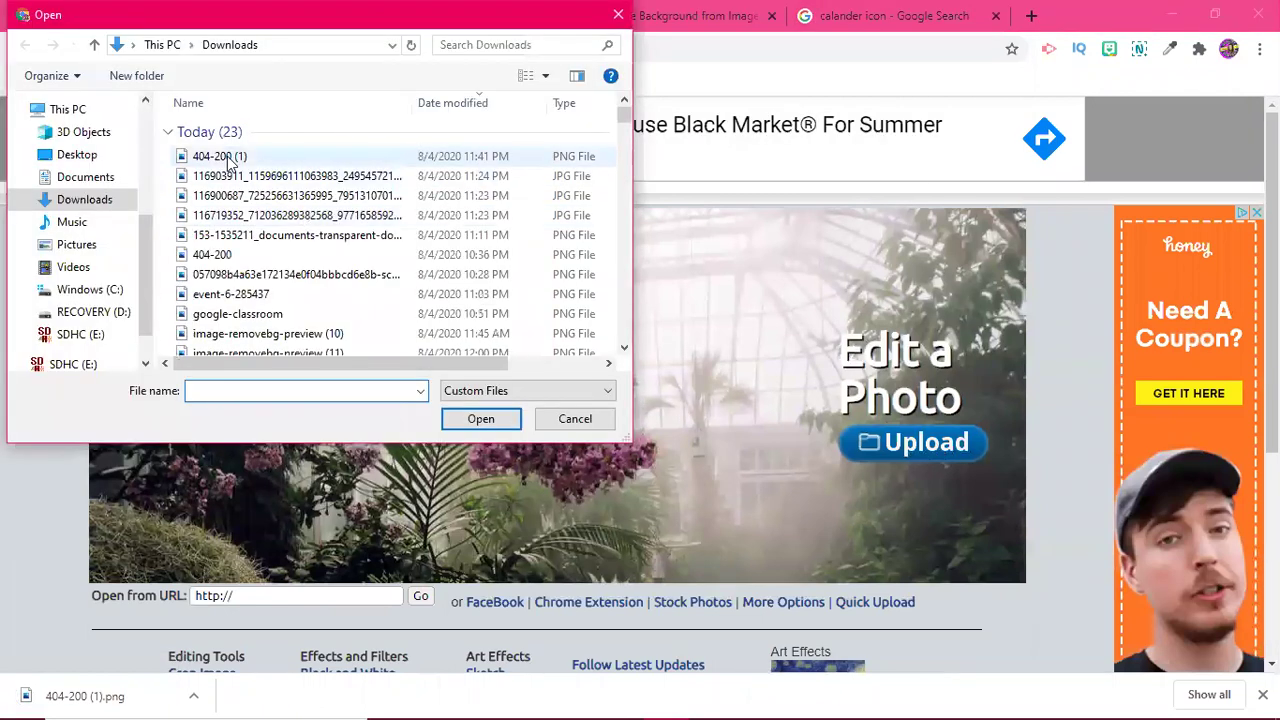
{"action": "double_click", "coordinate": [230, 160]}
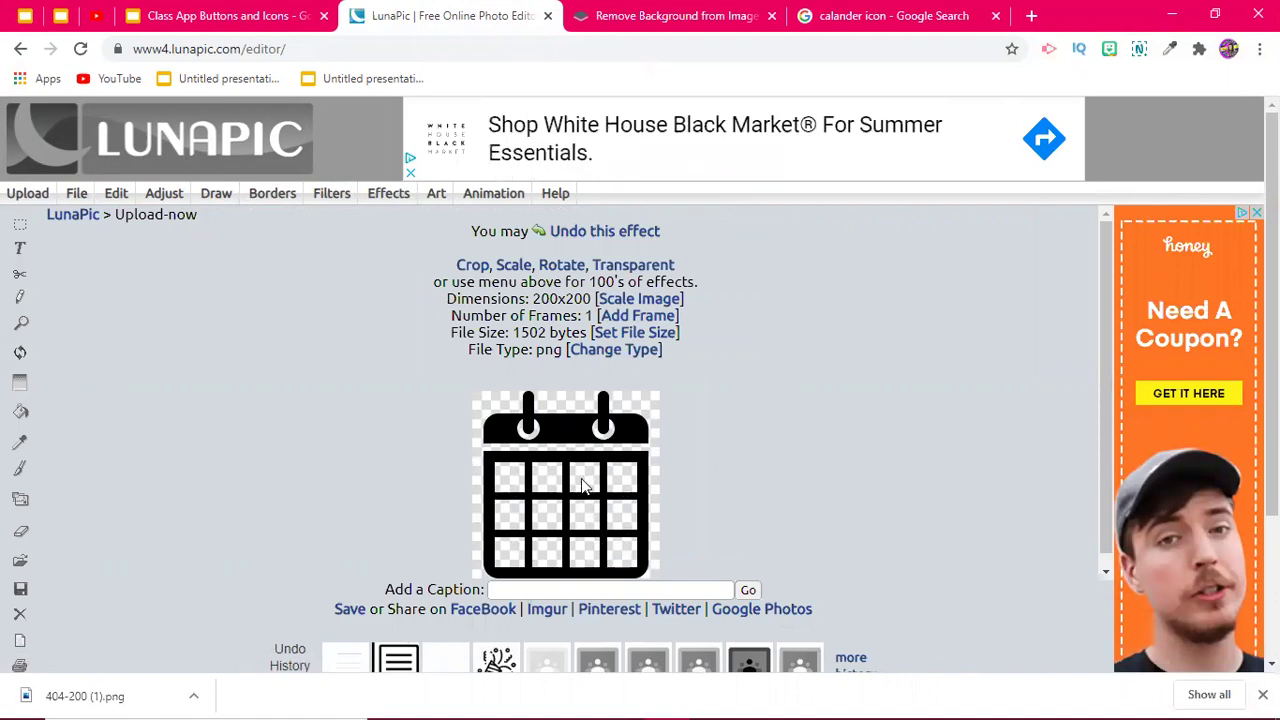
Step: Apply the Negative filter to the calendar icon and copy the resulting white image
{"action": "mouse_move", "coordinate": [332, 193]}
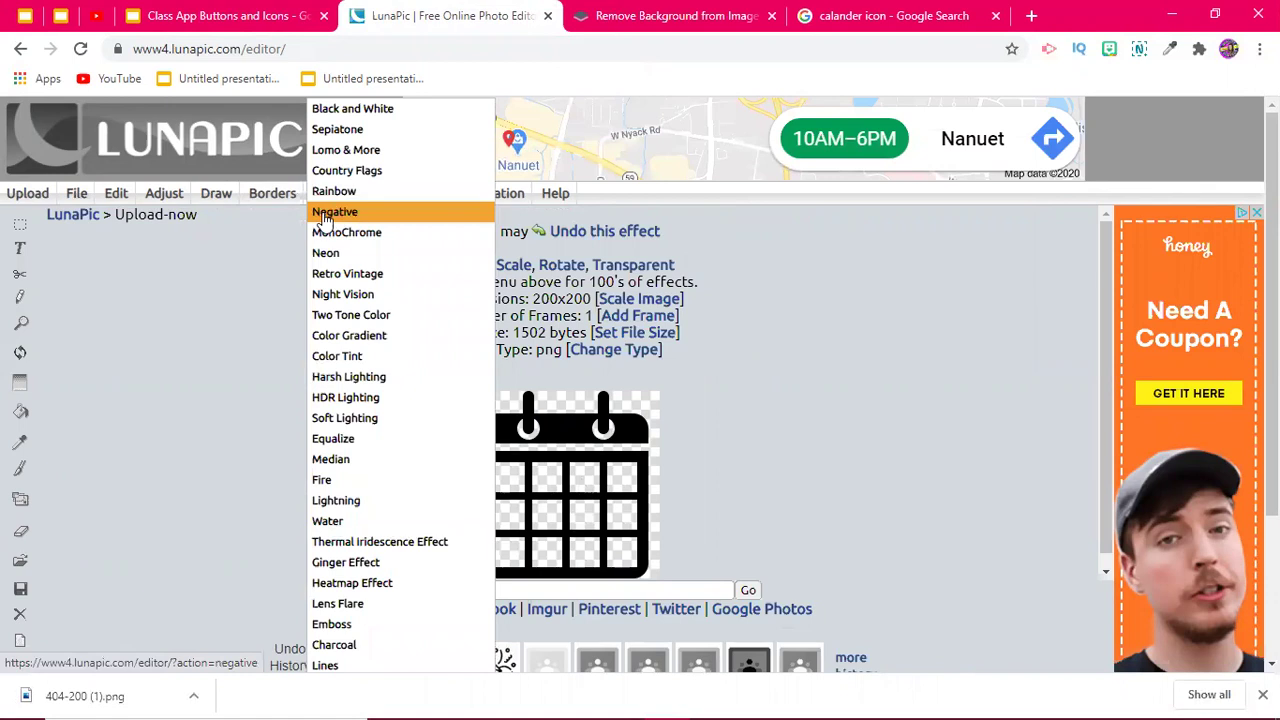
{"action": "left_click", "coordinate": [340, 214]}
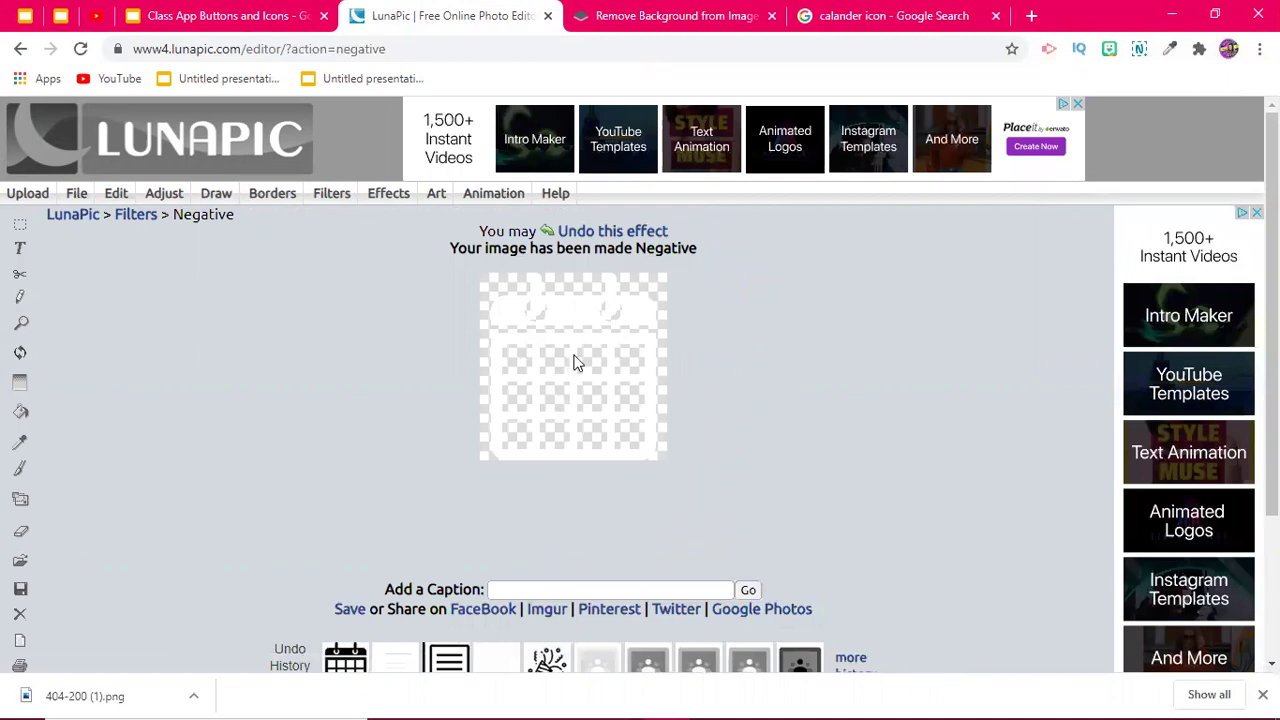
{"action": "right_click", "coordinate": [575, 360]}
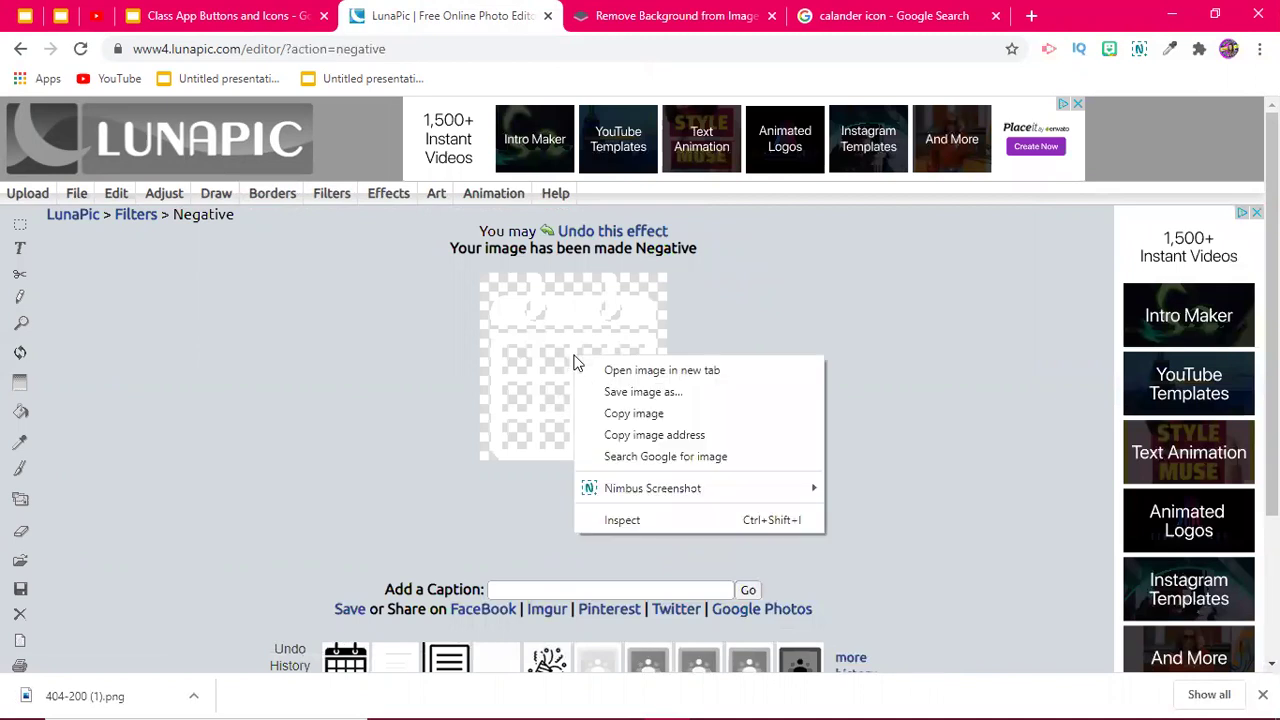
{"action": "left_click", "coordinate": [622, 413]}
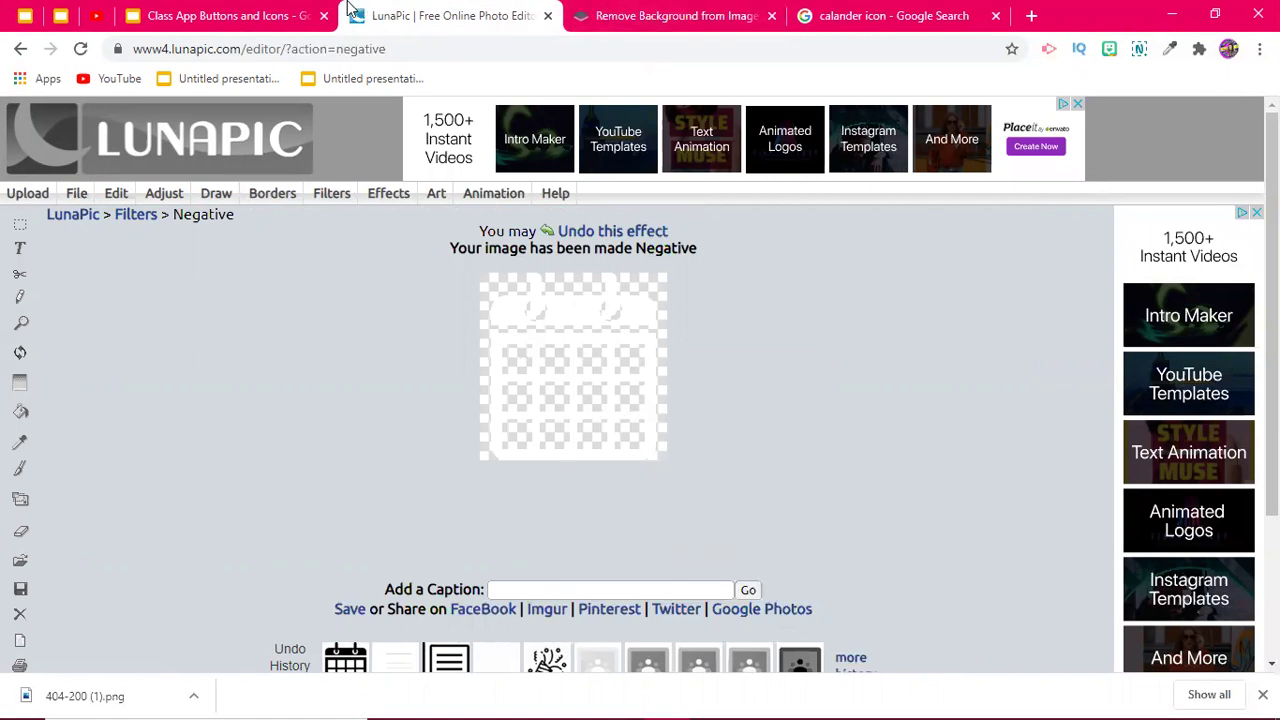
Step: Switch back to the presentation, paste the white calendar icon on slide 2, and fit it beside the black calendar on the pink button
{"action": "left_click", "coordinate": [208, 20]}
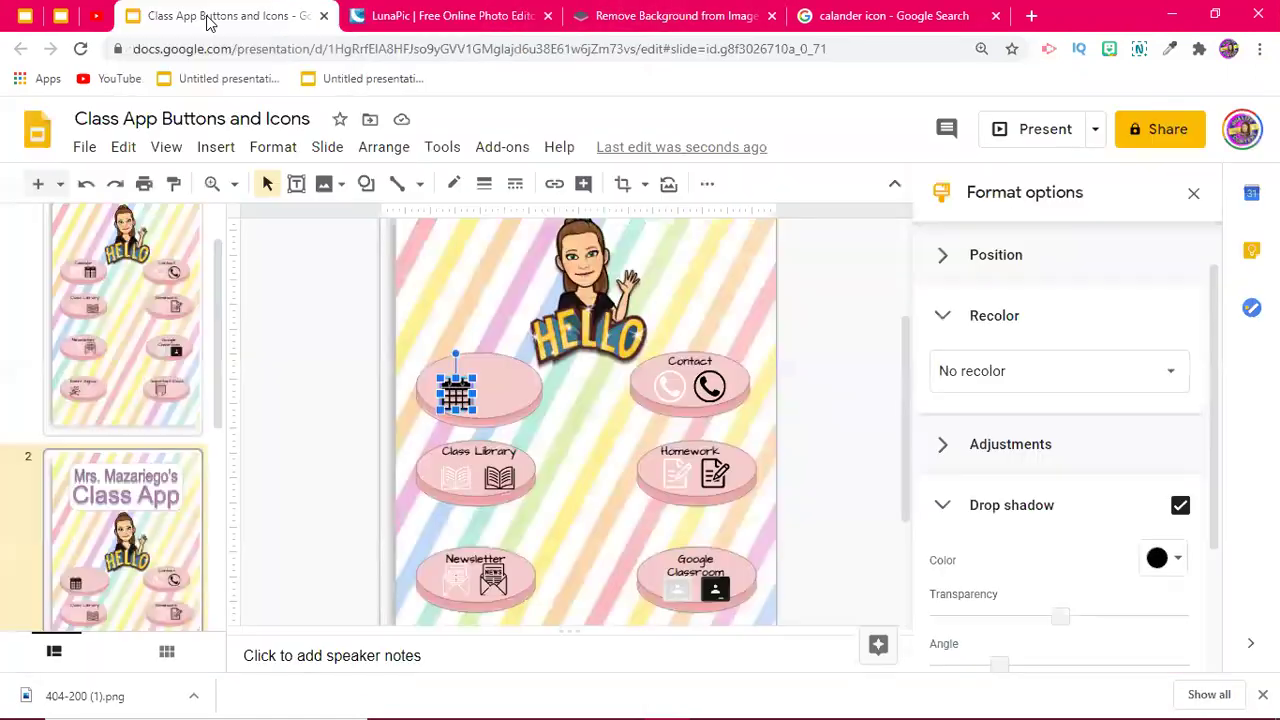
{"action": "left_click", "coordinate": [559, 399]}
{"action": "key", "text": "ctrl+v"}
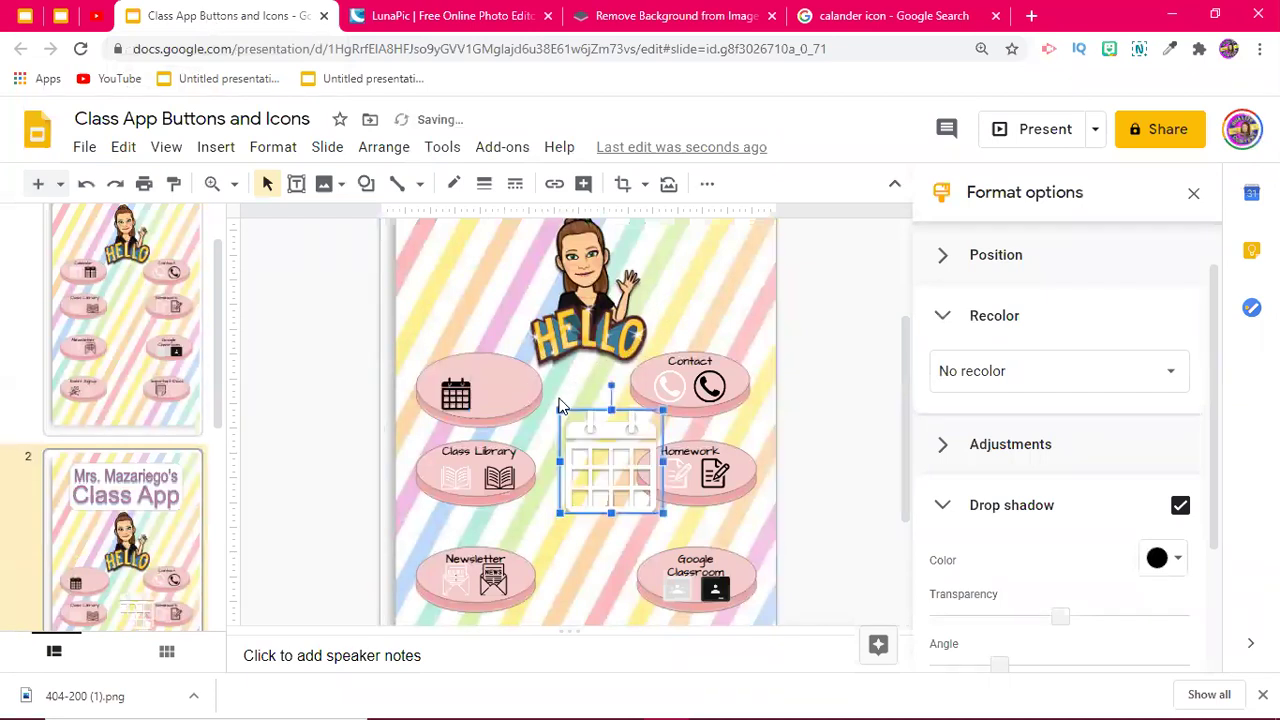
{"action": "left_click_drag", "start_coordinate": [628, 430], "coordinate": [497, 400]}
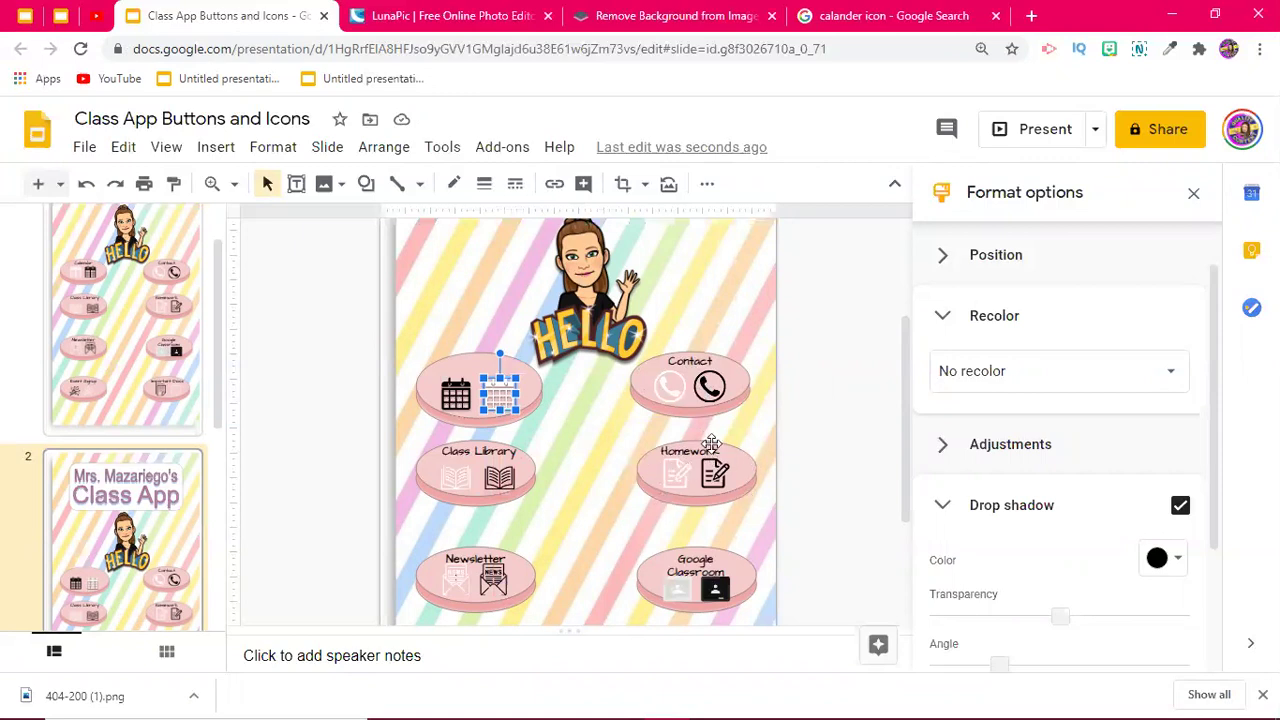
{"action": "scroll", "coordinate": [589, 480], "scroll_direction": "down", "scroll_amount": 1}
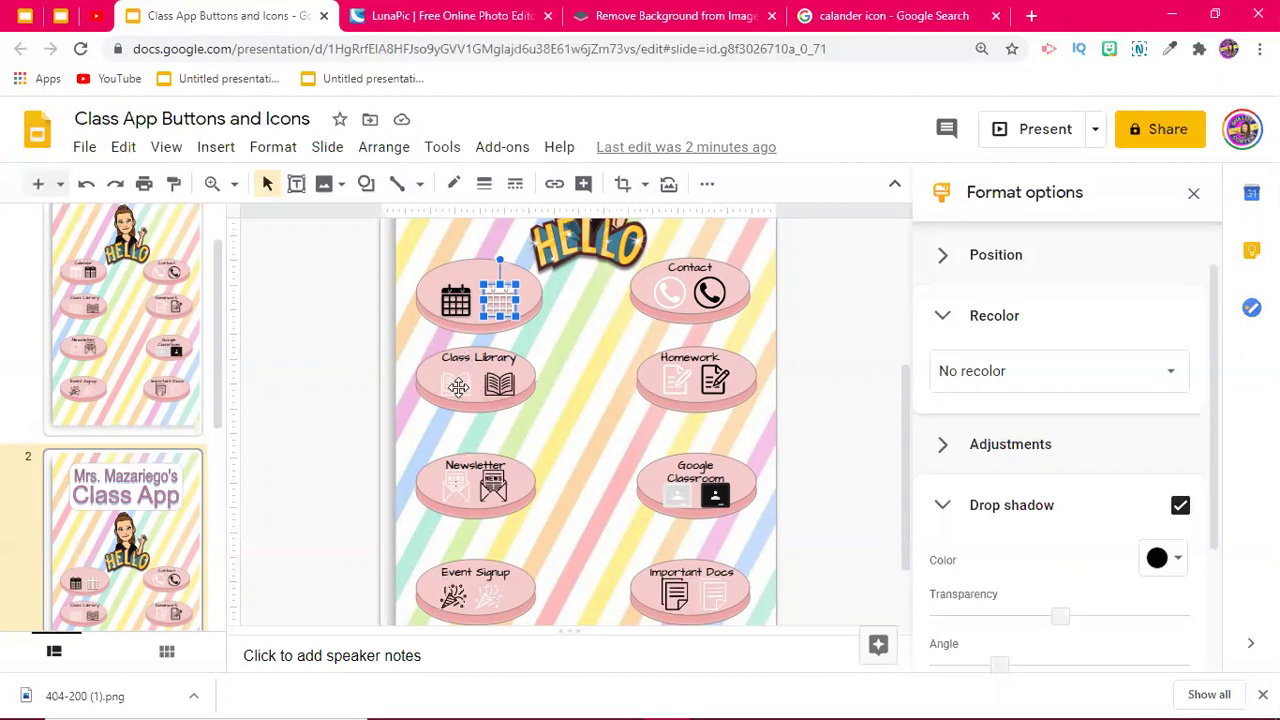
{"action": "left_click_drag", "start_coordinate": [222, 378], "coordinate": [266, 436]}
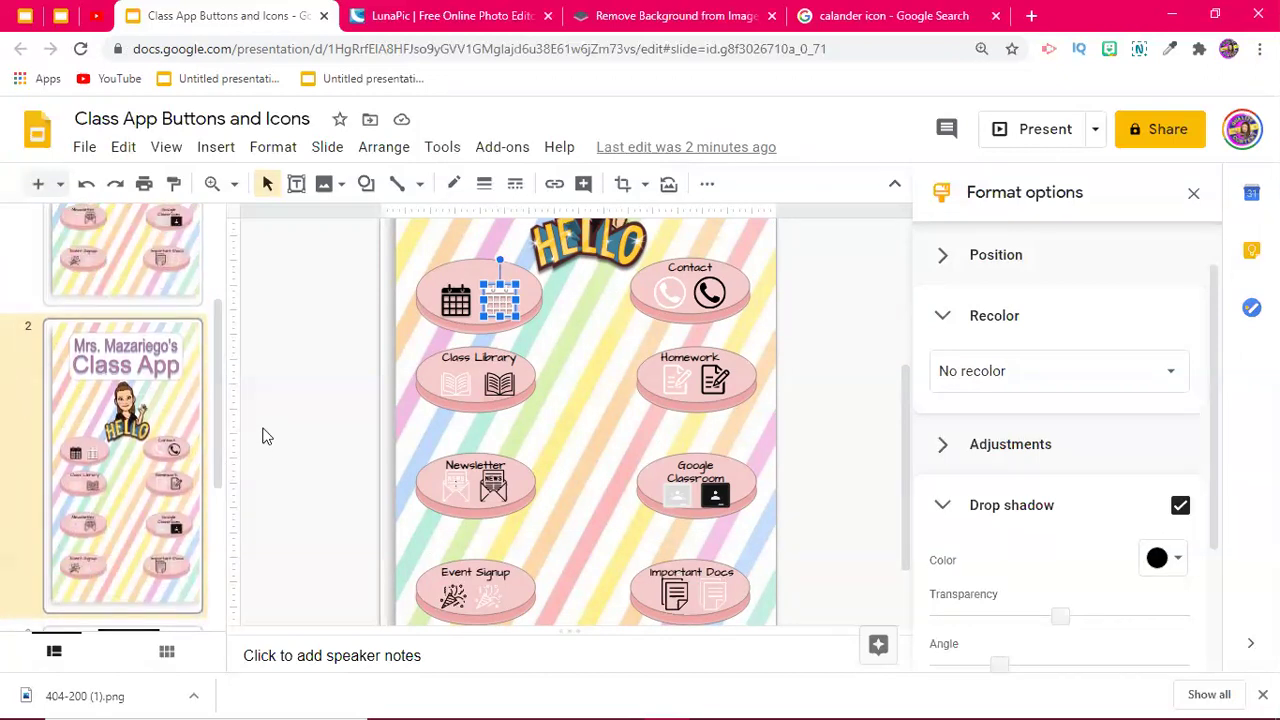
Step: Minimize the browser, switch to Your Phone, and open Slides from the Google folder on the mirrored phone
{"action": "left_click", "coordinate": [1171, 16]}
{"action": "mouse_move", "coordinate": [784, 716]}
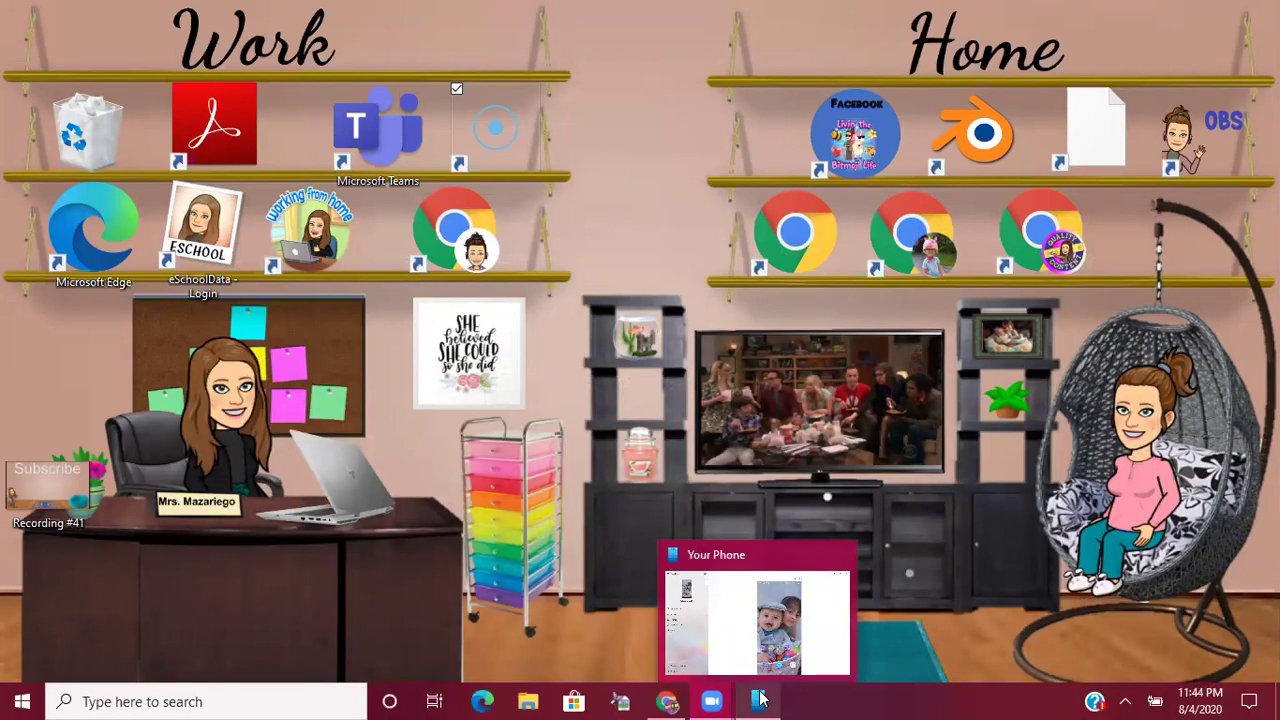
{"action": "left_click", "coordinate": [761, 699]}
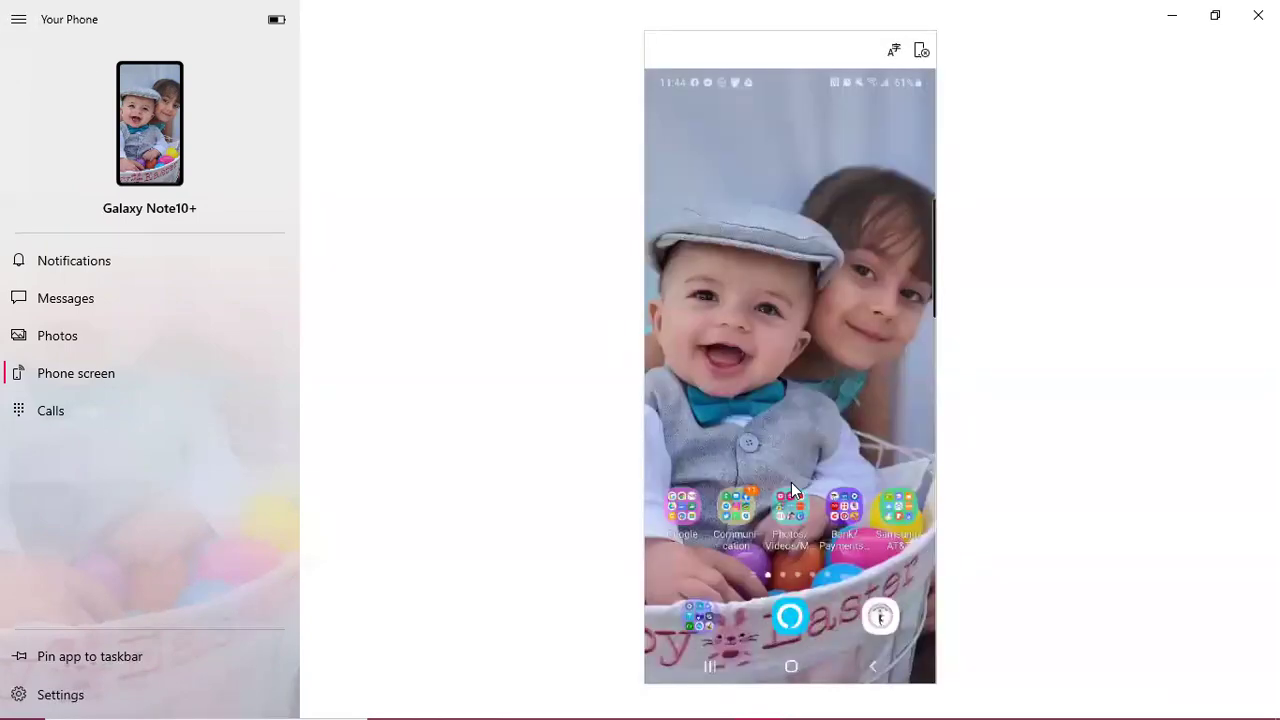
{"action": "left_click", "coordinate": [688, 510]}
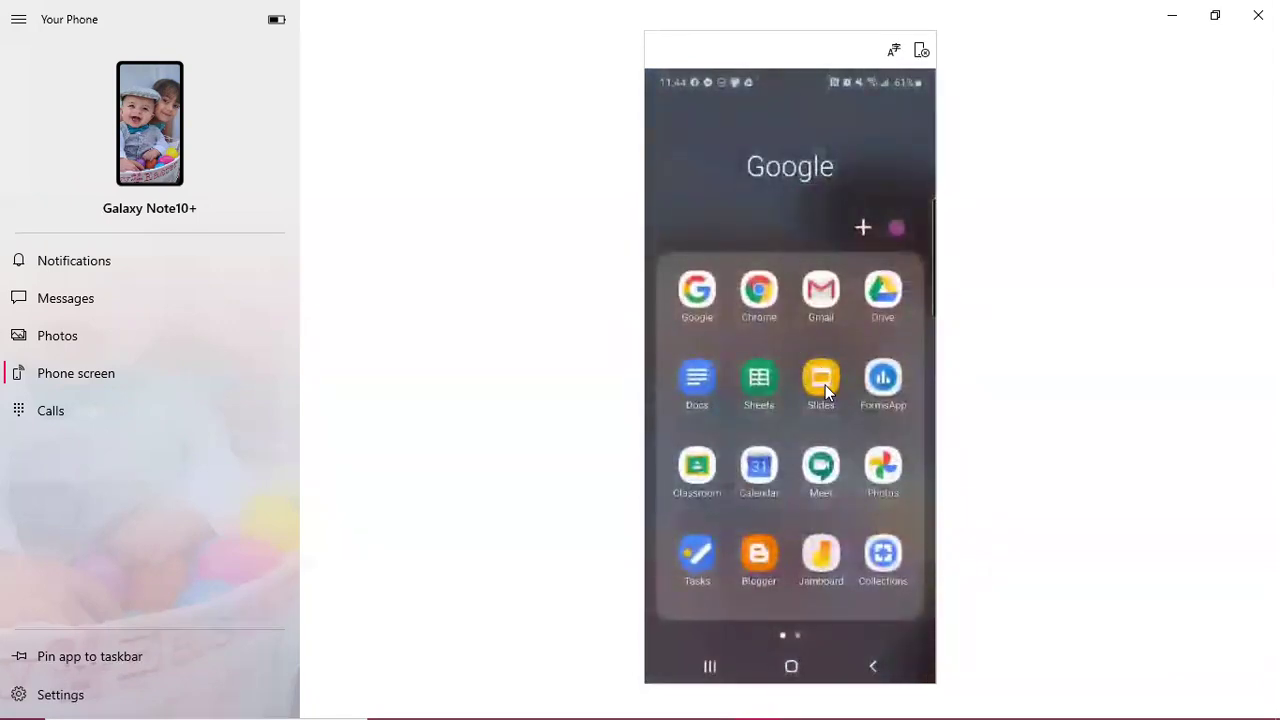
{"action": "left_click", "coordinate": [824, 379]}
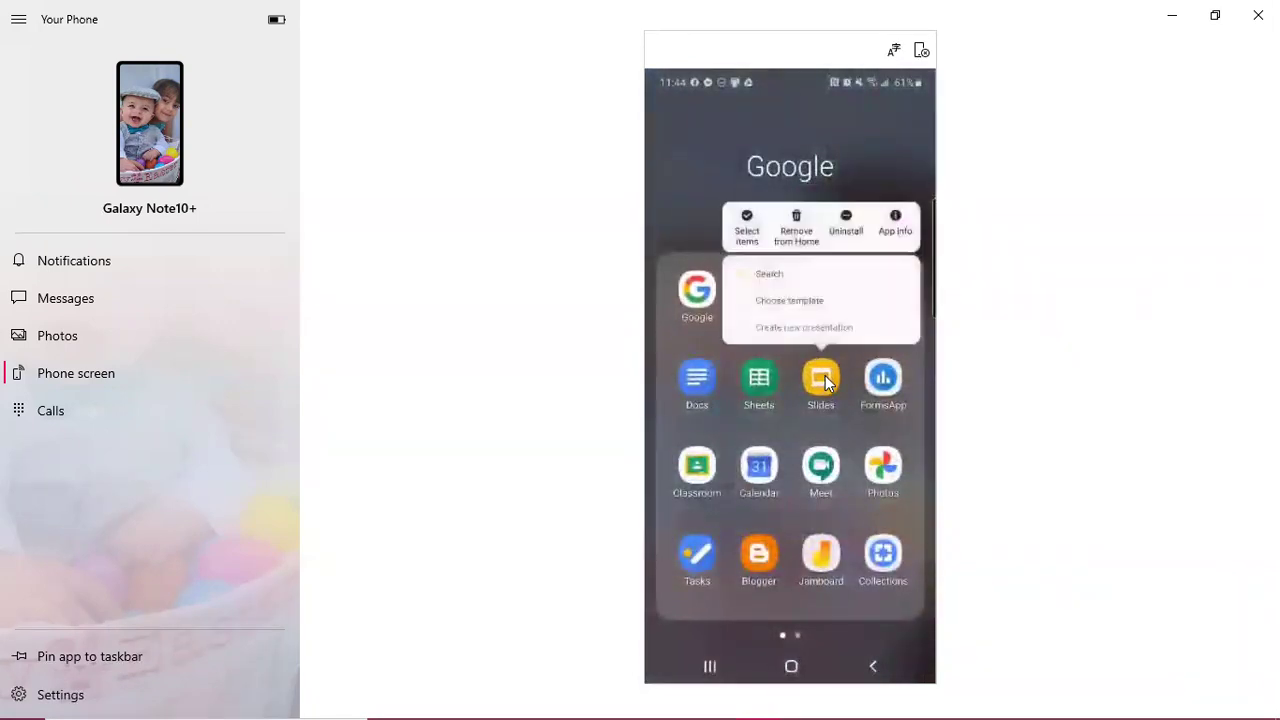
{"action": "left_click", "coordinate": [826, 381]}
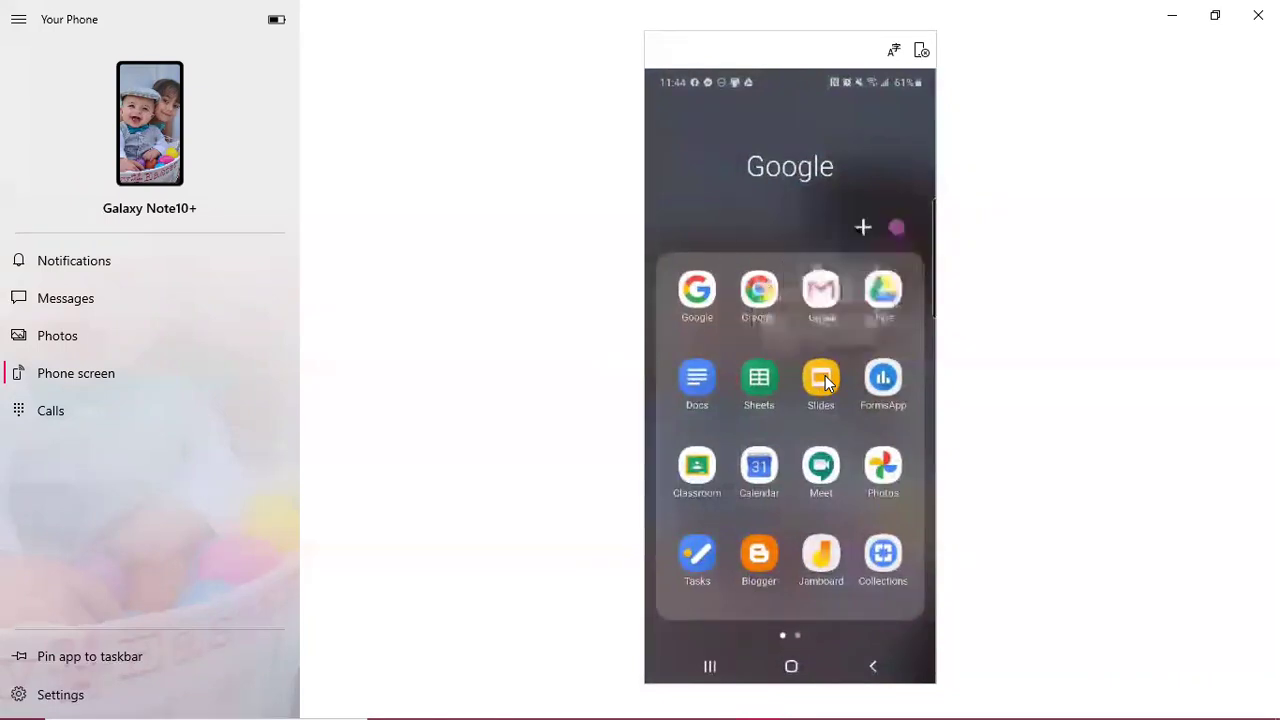
{"action": "left_click", "coordinate": [826, 381]}
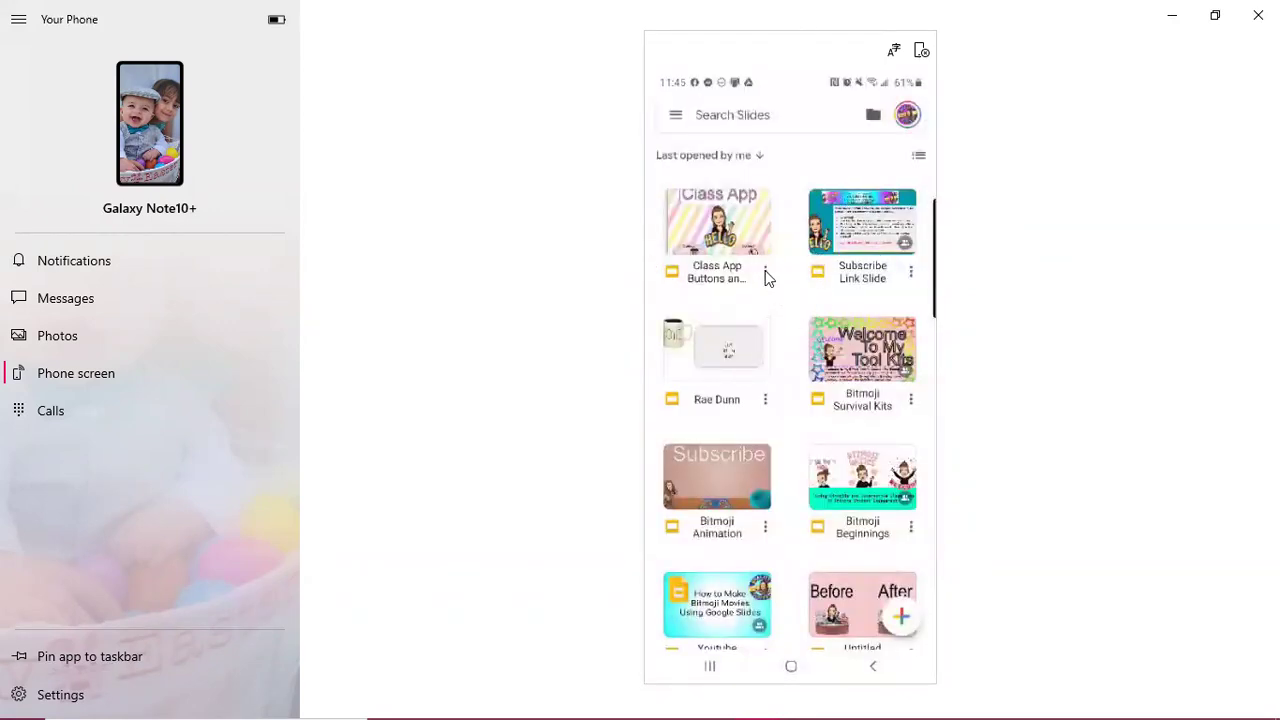
Step: Add the Class App Buttons and Icons presentation to the phone's Home screen and open it from that shortcut
{"action": "left_click", "coordinate": [765, 272]}
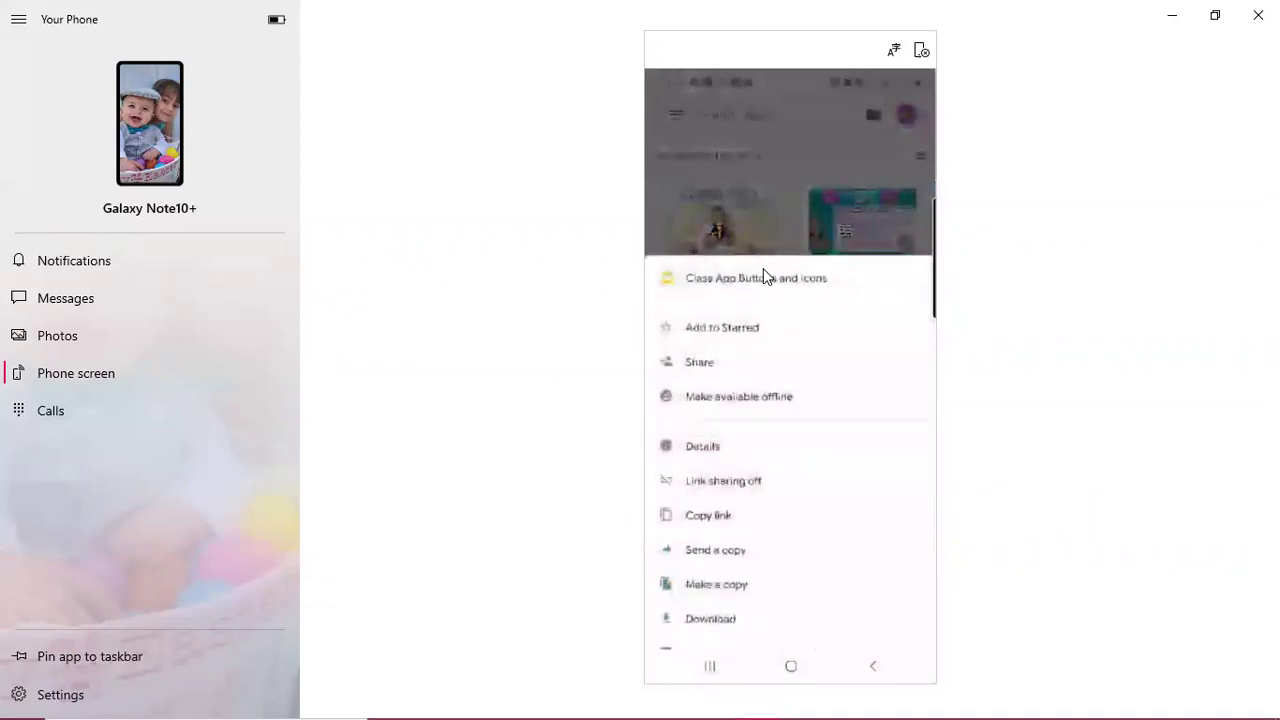
{"action": "scroll", "coordinate": [763, 268], "scroll_direction": "down", "scroll_amount": 5}
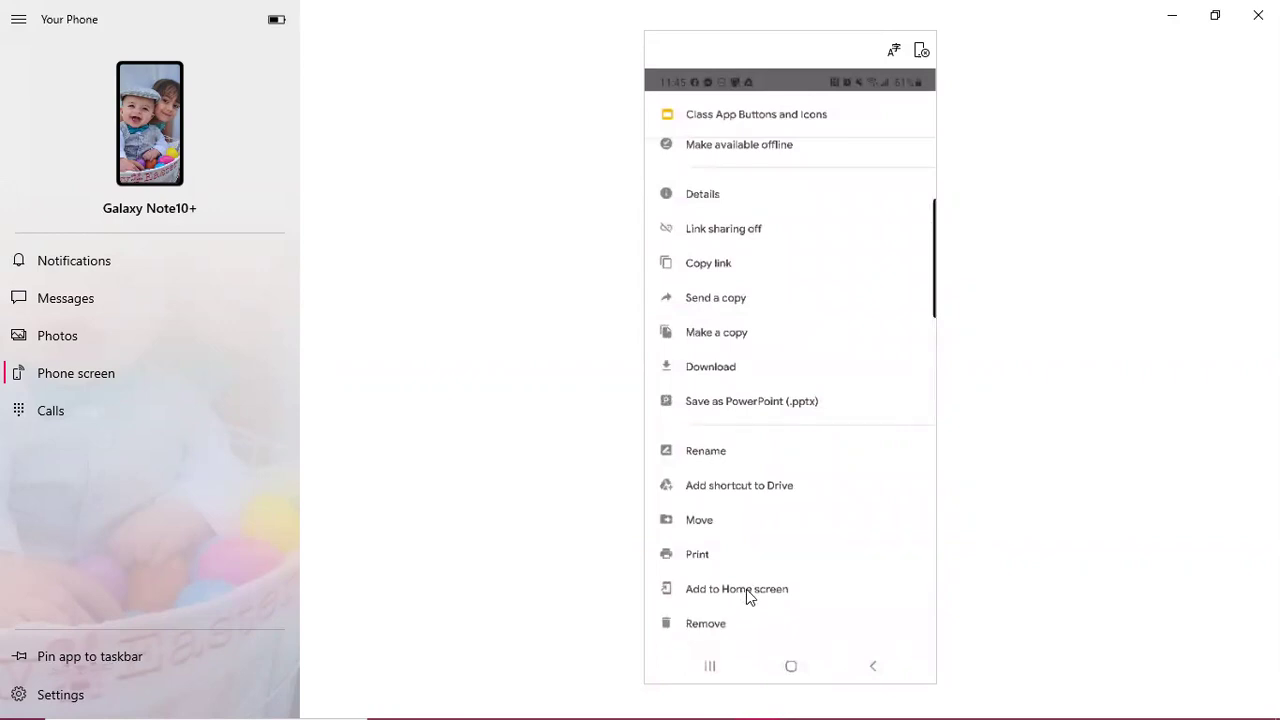
{"action": "left_click", "coordinate": [746, 589]}
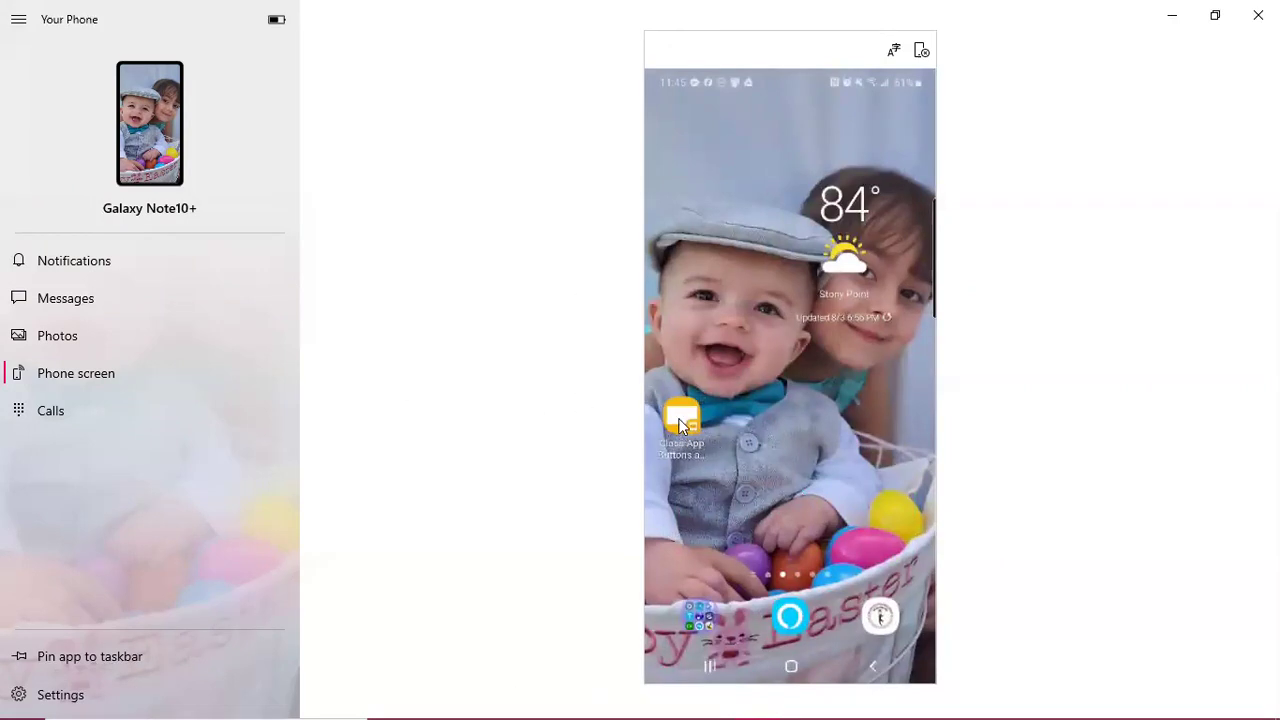
{"action": "left_click", "coordinate": [679, 424]}
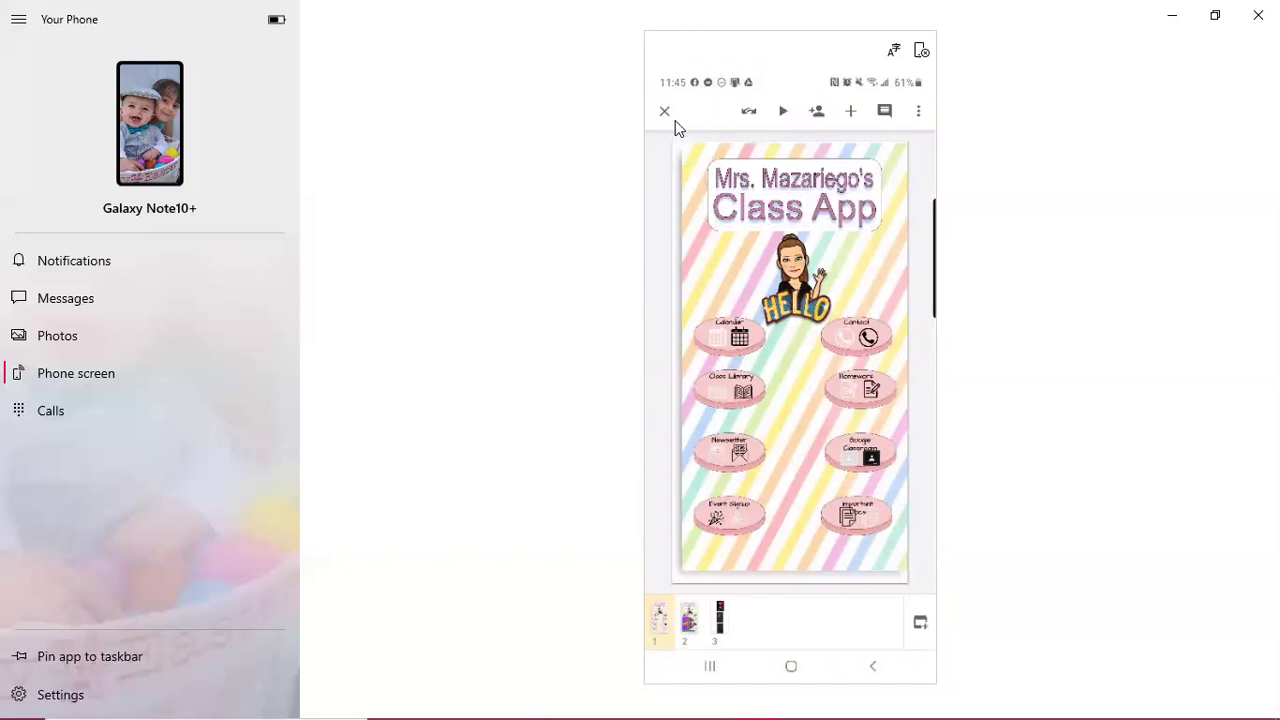
Step: Minimize Your Phone, switch back to the presentation in Chrome, and review all the buttons on slide 2
{"action": "left_click", "coordinate": [1172, 17]}
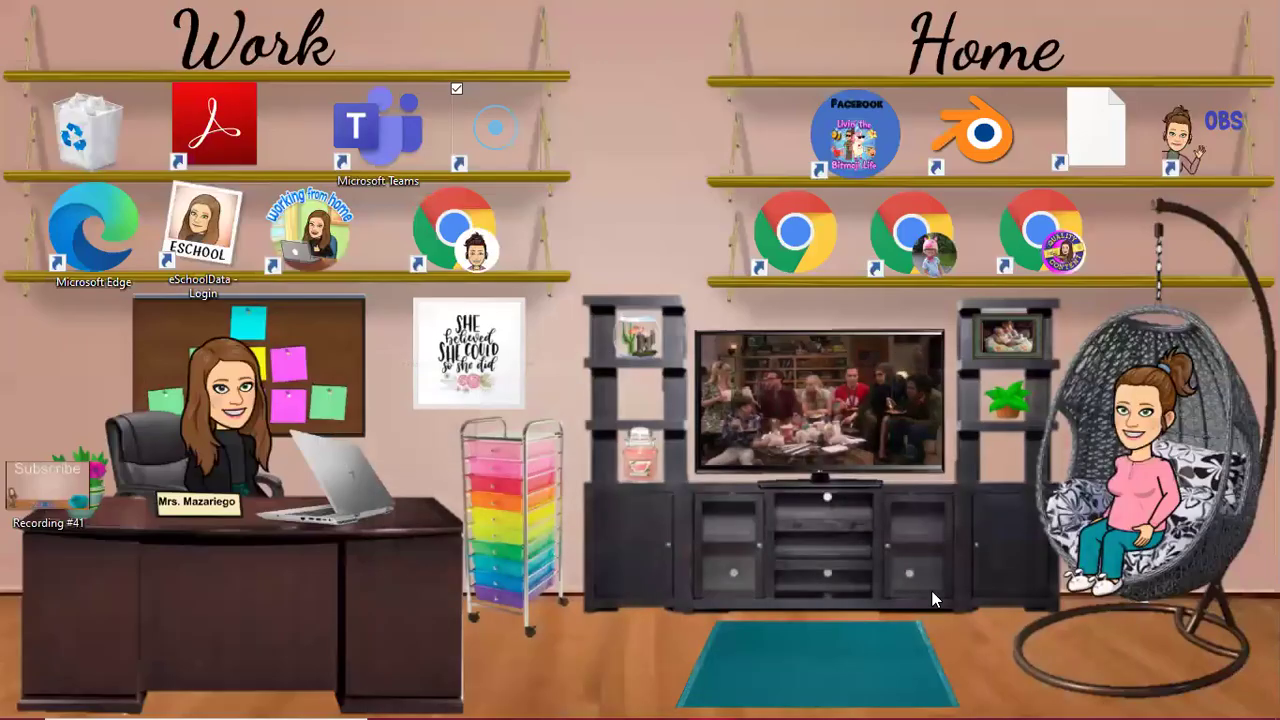
{"action": "mouse_move", "coordinate": [700, 712]}
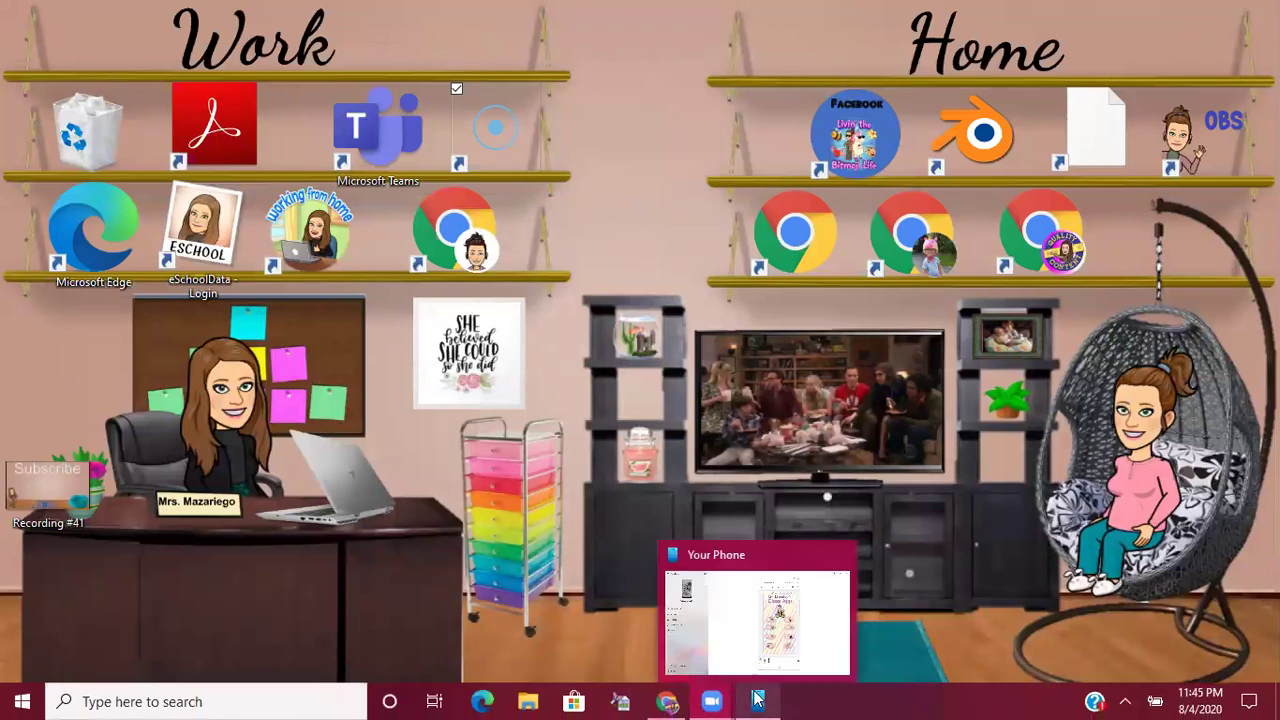
{"action": "left_click", "coordinate": [668, 701]}
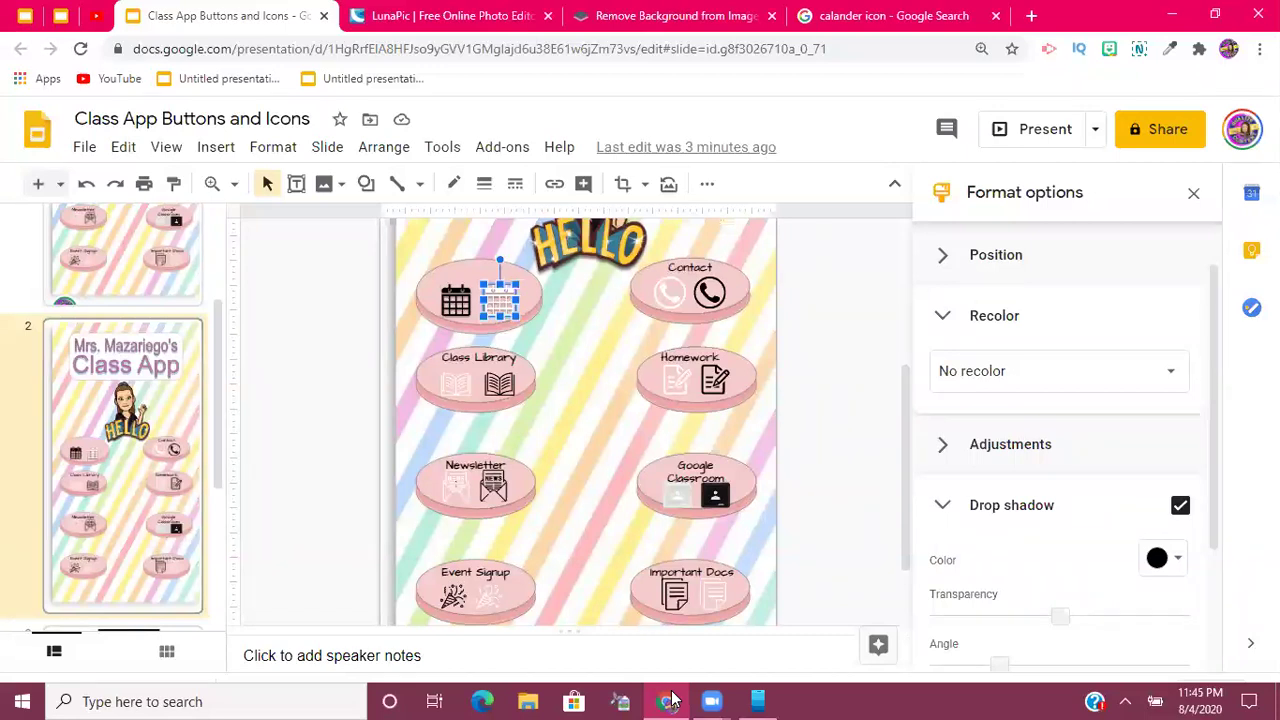
{"action": "scroll", "coordinate": [638, 400], "scroll_direction": "up", "scroll_amount": 2}
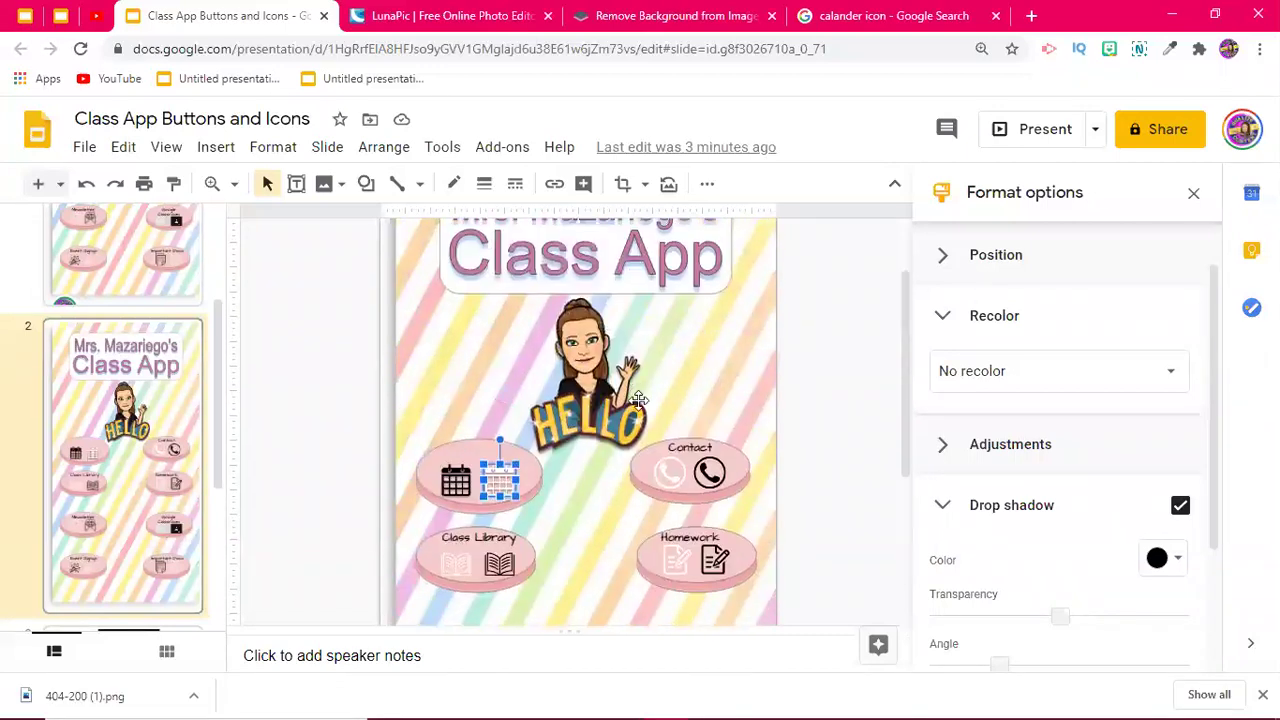
{"action": "scroll", "coordinate": [638, 400], "scroll_direction": "down", "scroll_amount": 3}
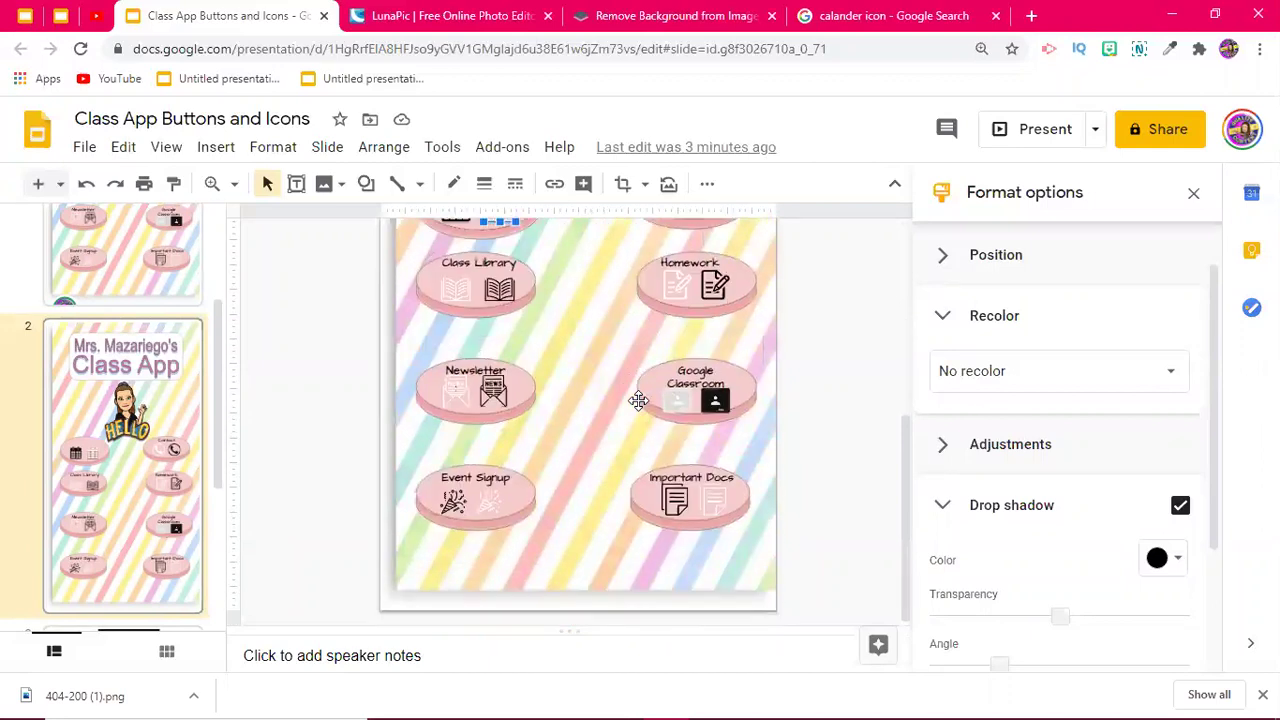
{"action": "scroll", "coordinate": [638, 400], "scroll_direction": "up", "scroll_amount": 4}
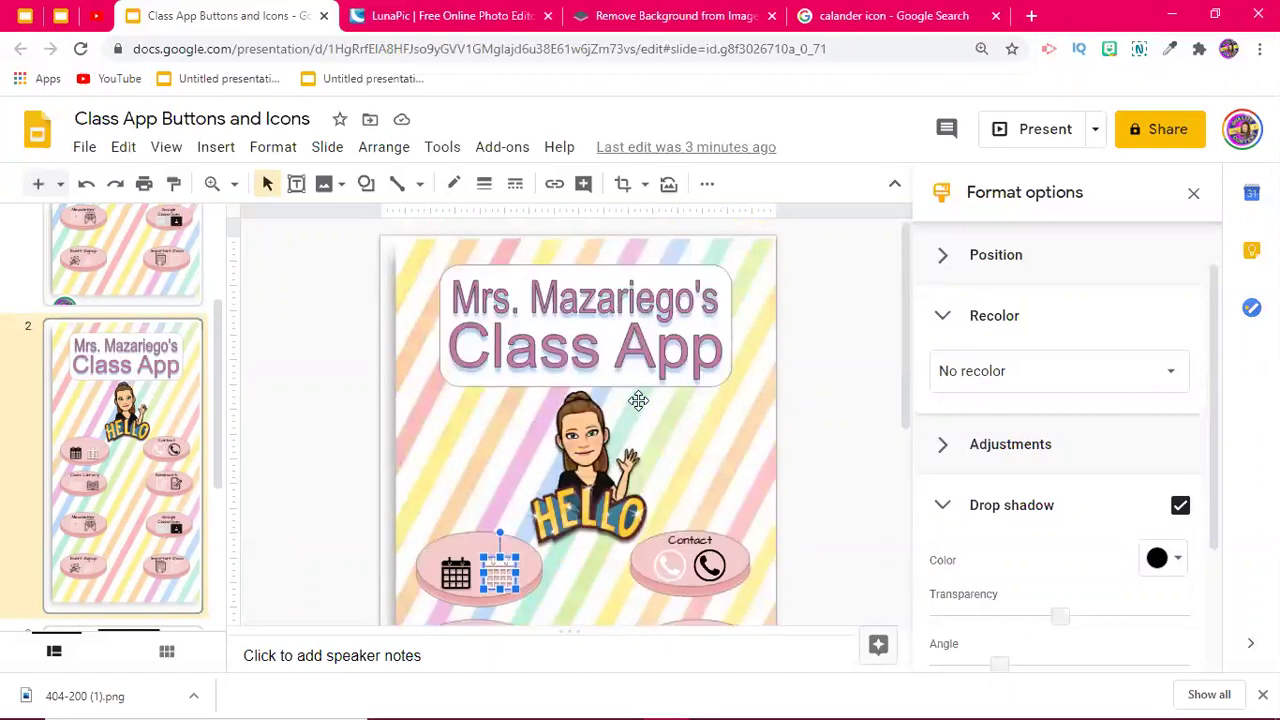
{"action": "scroll", "coordinate": [638, 400], "scroll_direction": "down", "scroll_amount": 3}
{"action": "scroll", "coordinate": [638, 400], "scroll_direction": "down", "scroll_amount": 2}
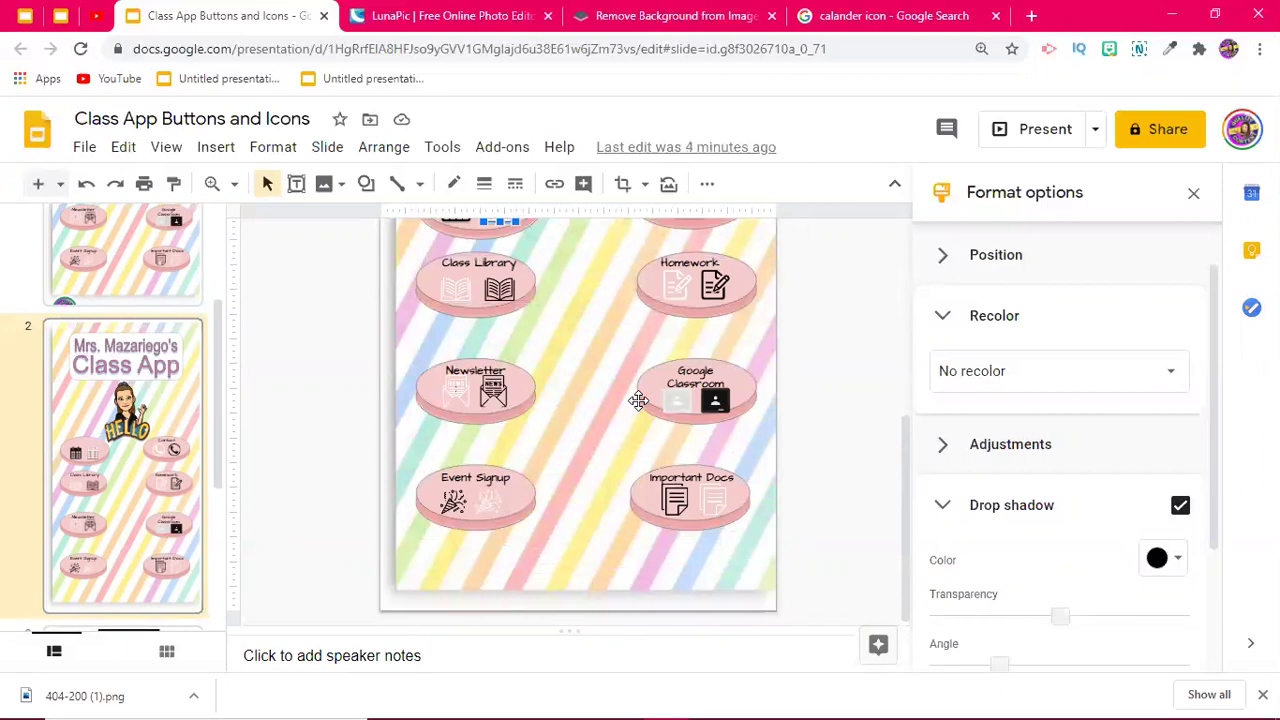
{"action": "scroll", "coordinate": [586, 354], "scroll_direction": "up", "scroll_amount": 5}
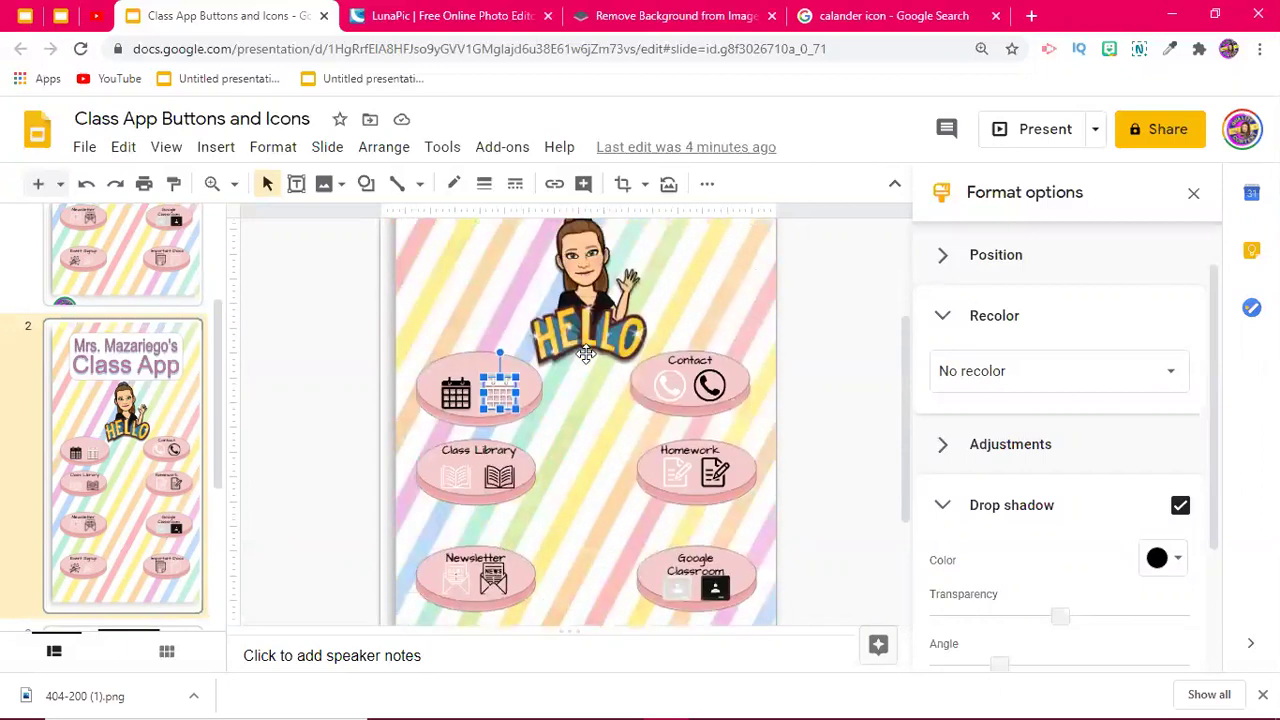
Step: Go to slide 1, check the presentation's custom page dimensions in Page setup, and close the dialog without applying changes
{"action": "key", "text": "alt+Left"}
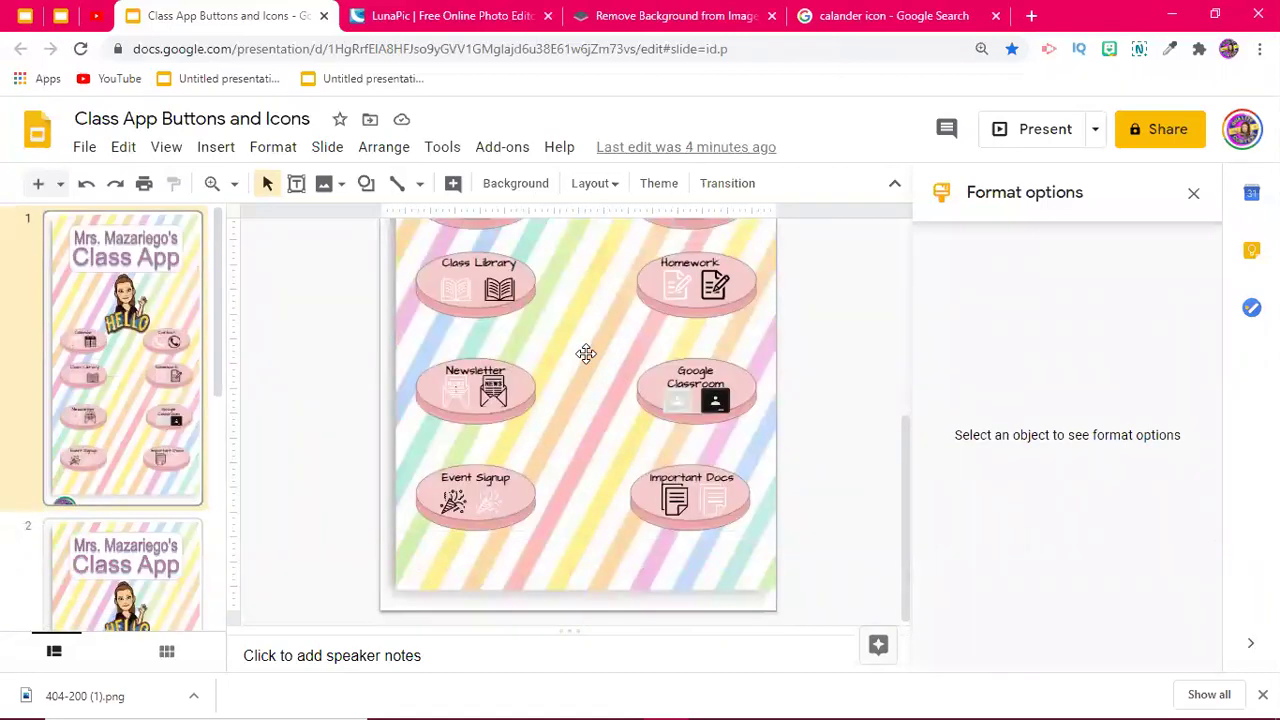
{"action": "left_click", "coordinate": [82, 152]}
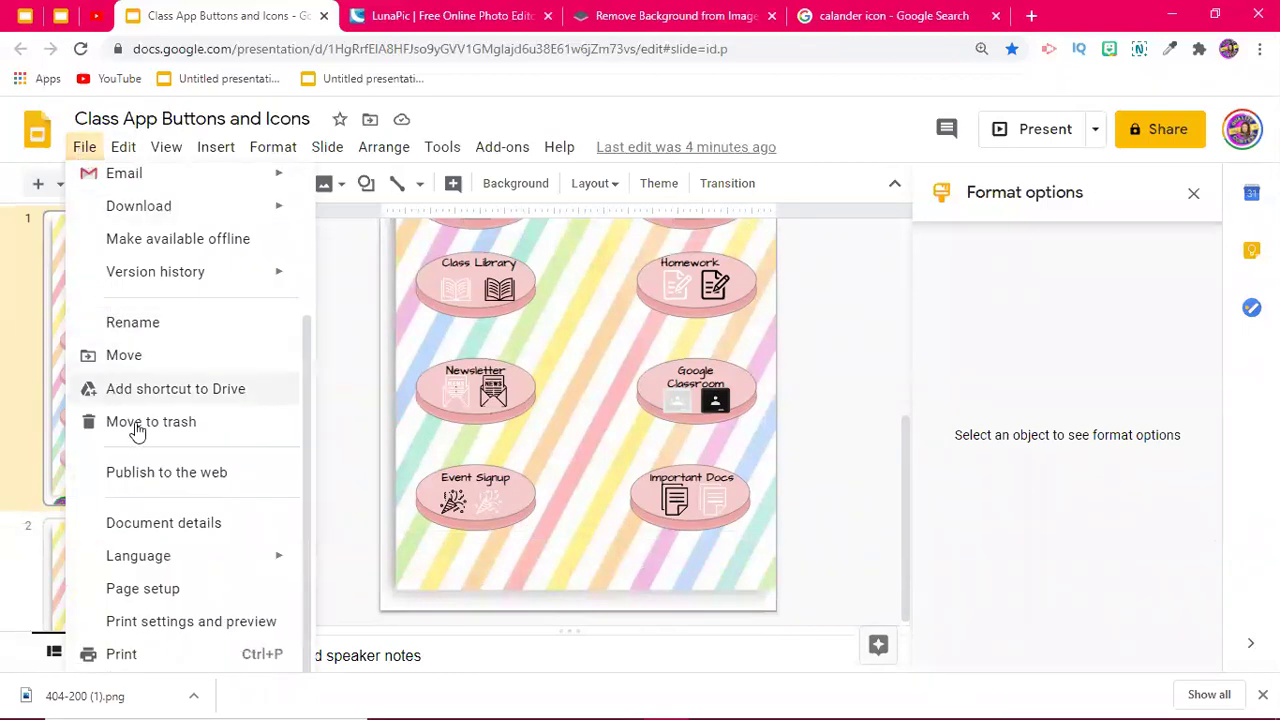
{"action": "left_click", "coordinate": [160, 588]}
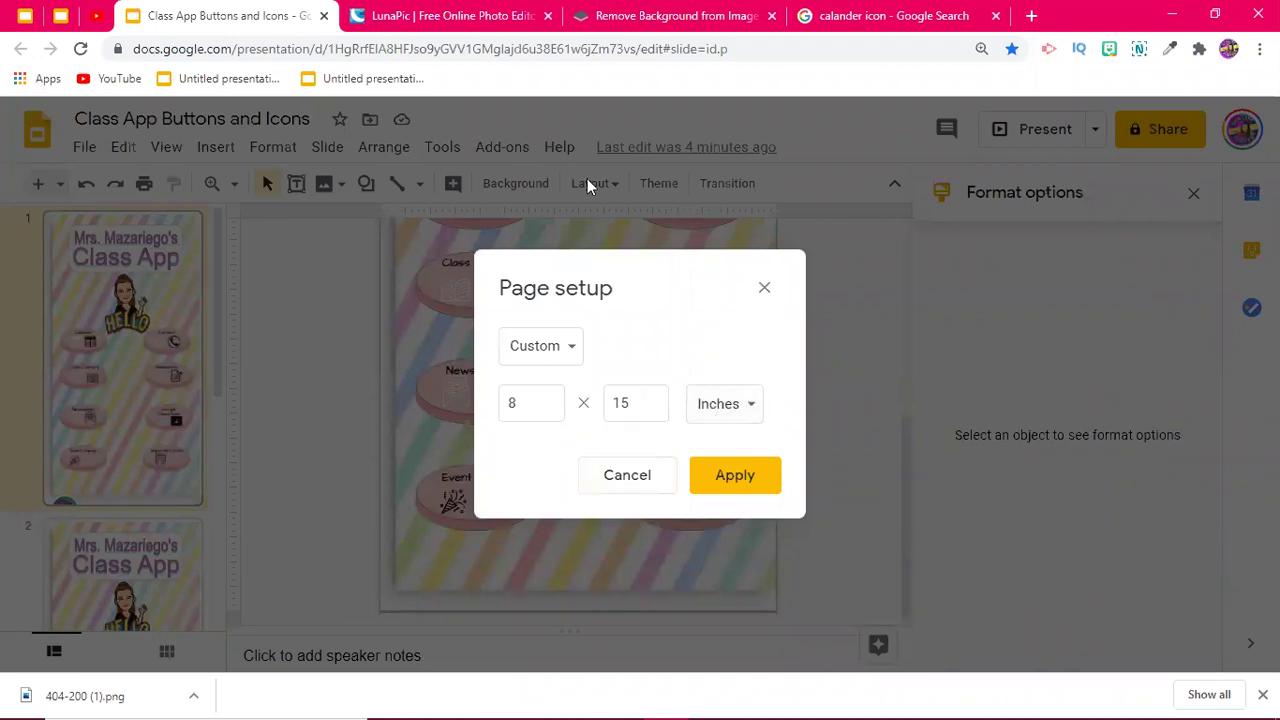
{"action": "left_click", "coordinate": [627, 476]}
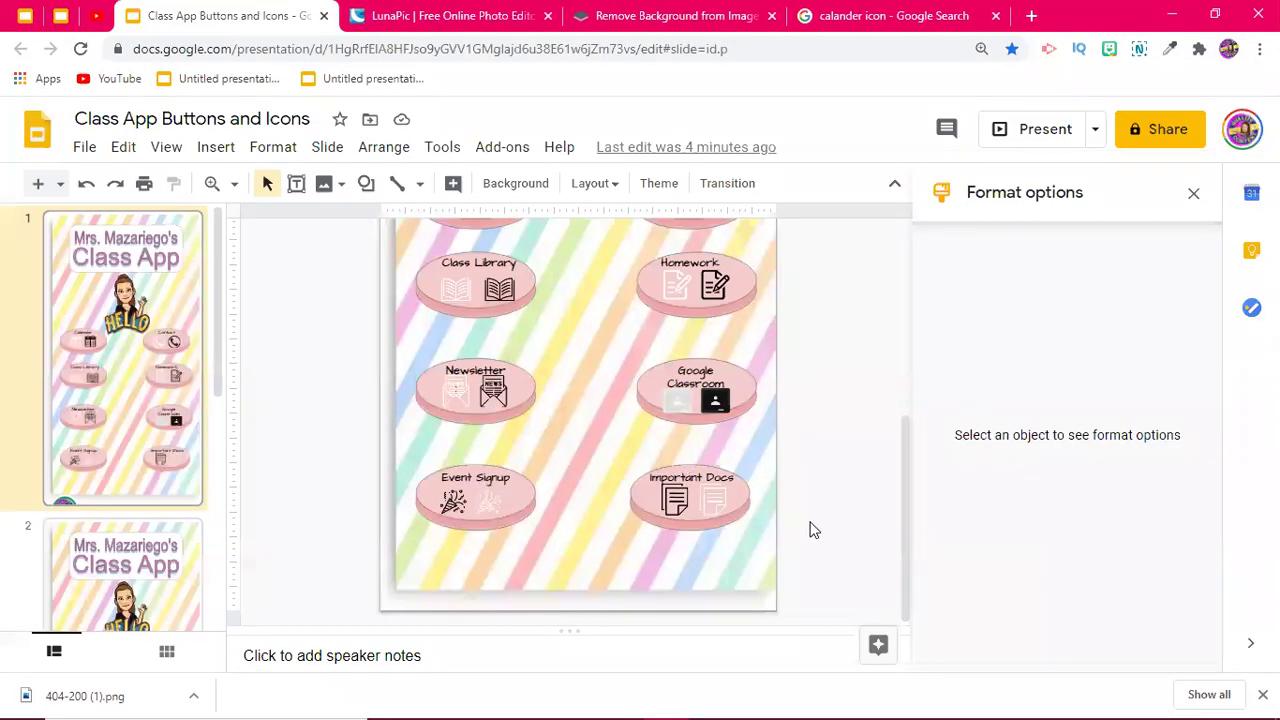
{"action": "scroll", "coordinate": [813, 530], "scroll_direction": "up", "scroll_amount": 5}
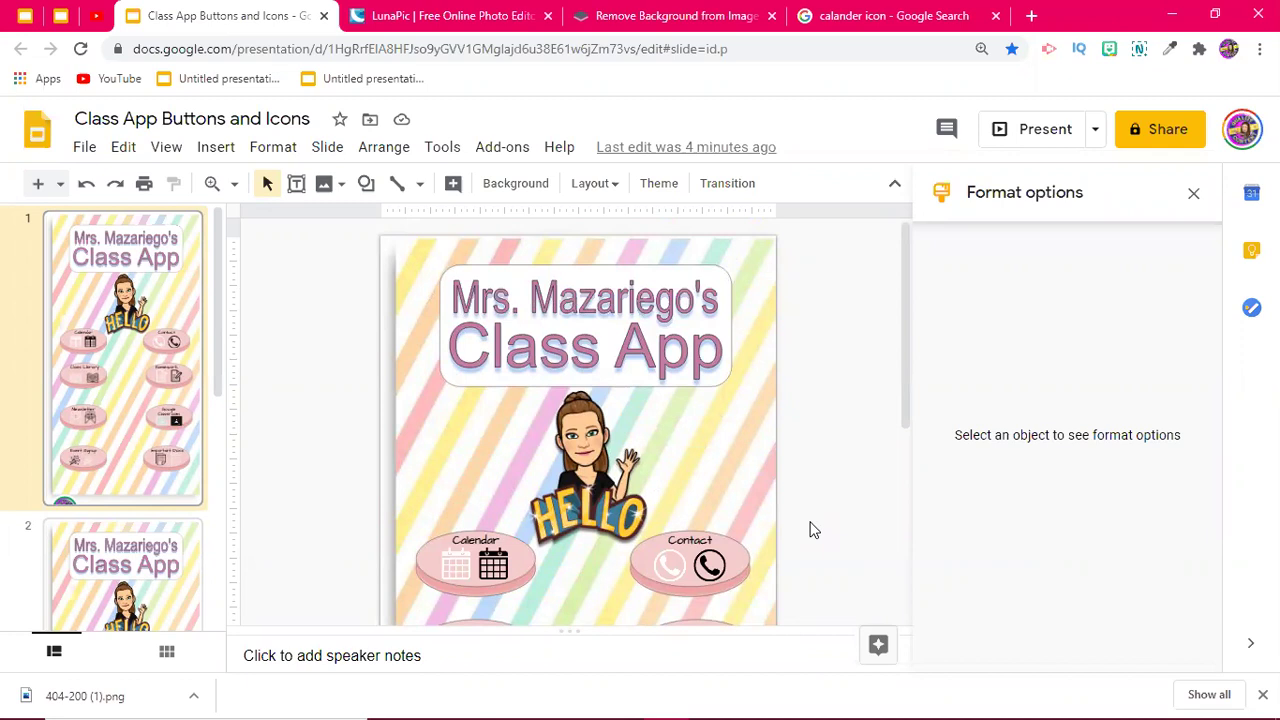
Step: Open slide 3, examine its phone screenshots on adding the class app to the Home screen, including in the slideshow, and exit the slideshow
{"action": "scroll", "coordinate": [150, 448], "scroll_direction": "down", "scroll_amount": 5}
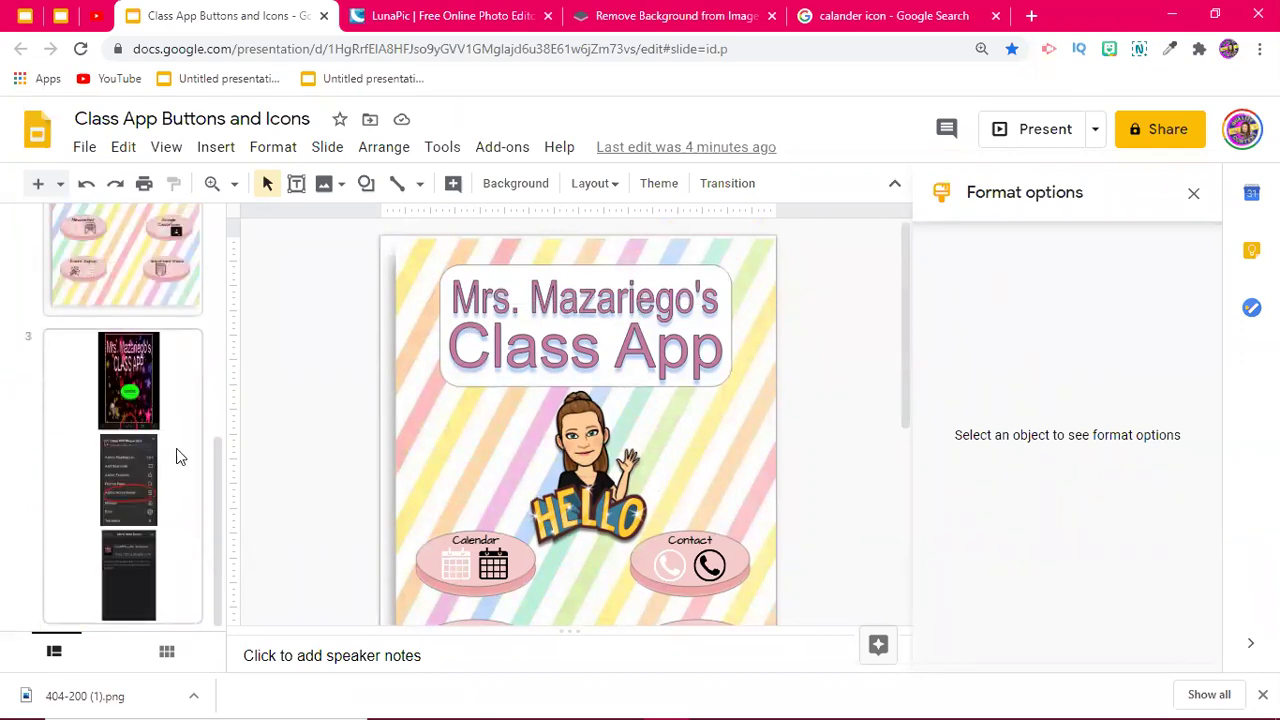
{"action": "left_click", "coordinate": [176, 456]}
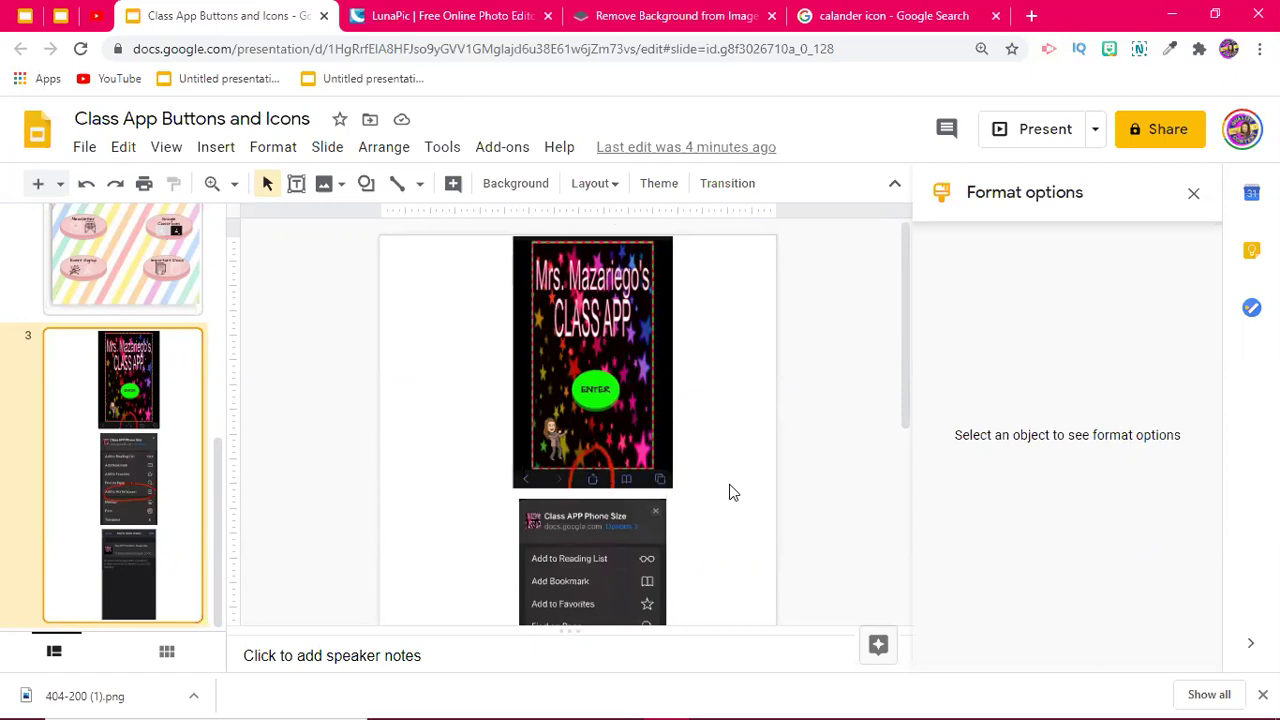
{"action": "scroll", "coordinate": [706, 468], "scroll_direction": "down", "scroll_amount": 1}
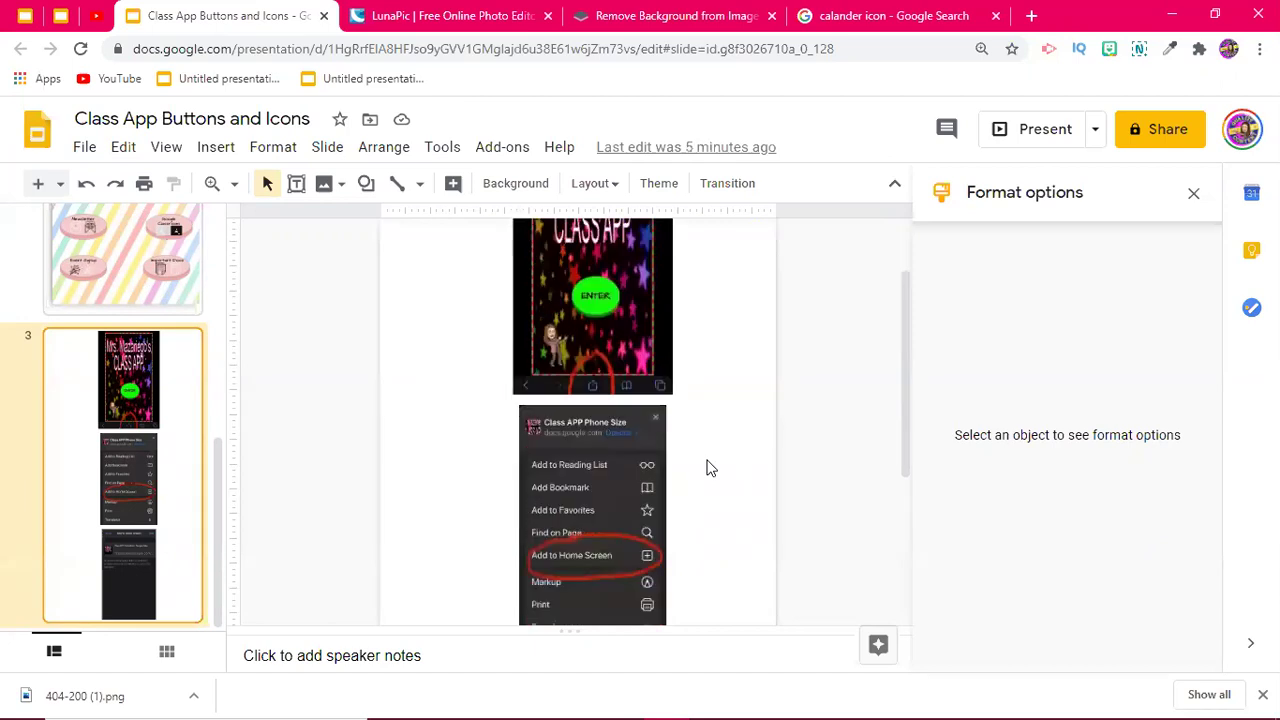
{"action": "scroll", "coordinate": [706, 468], "scroll_direction": "down", "scroll_amount": 2}
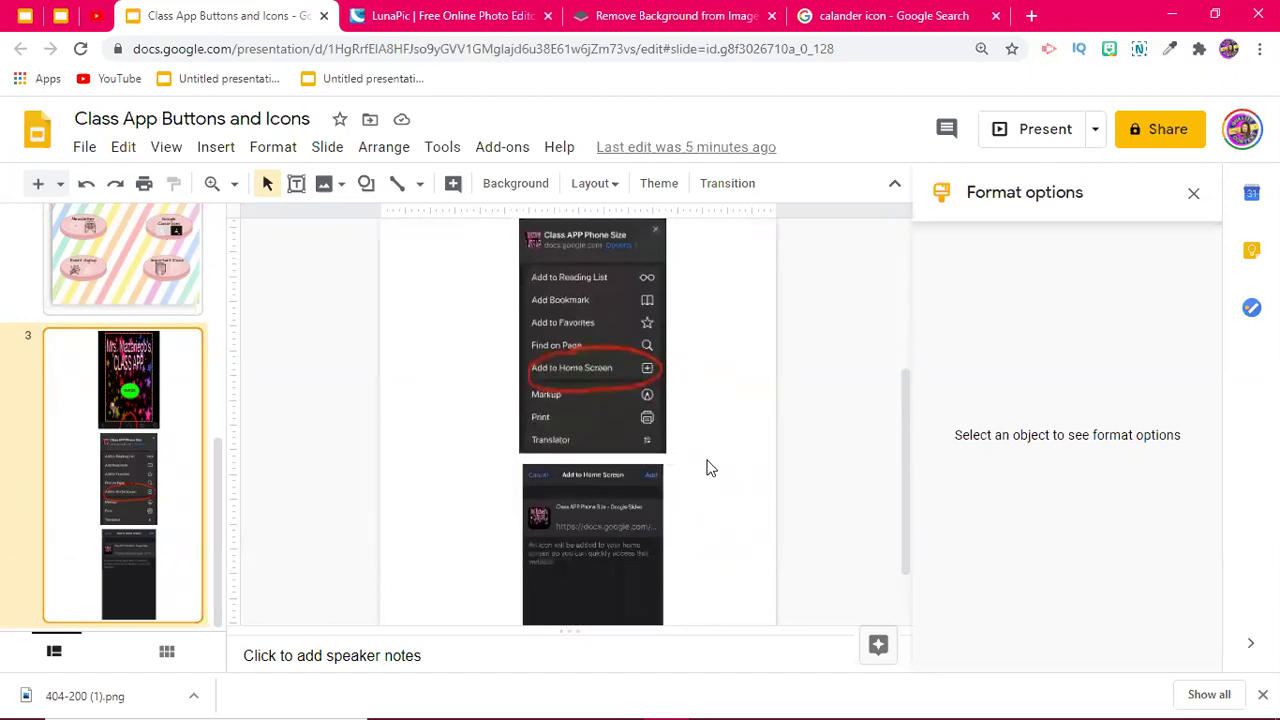
{"action": "scroll", "coordinate": [706, 468], "scroll_direction": "up", "scroll_amount": 3}
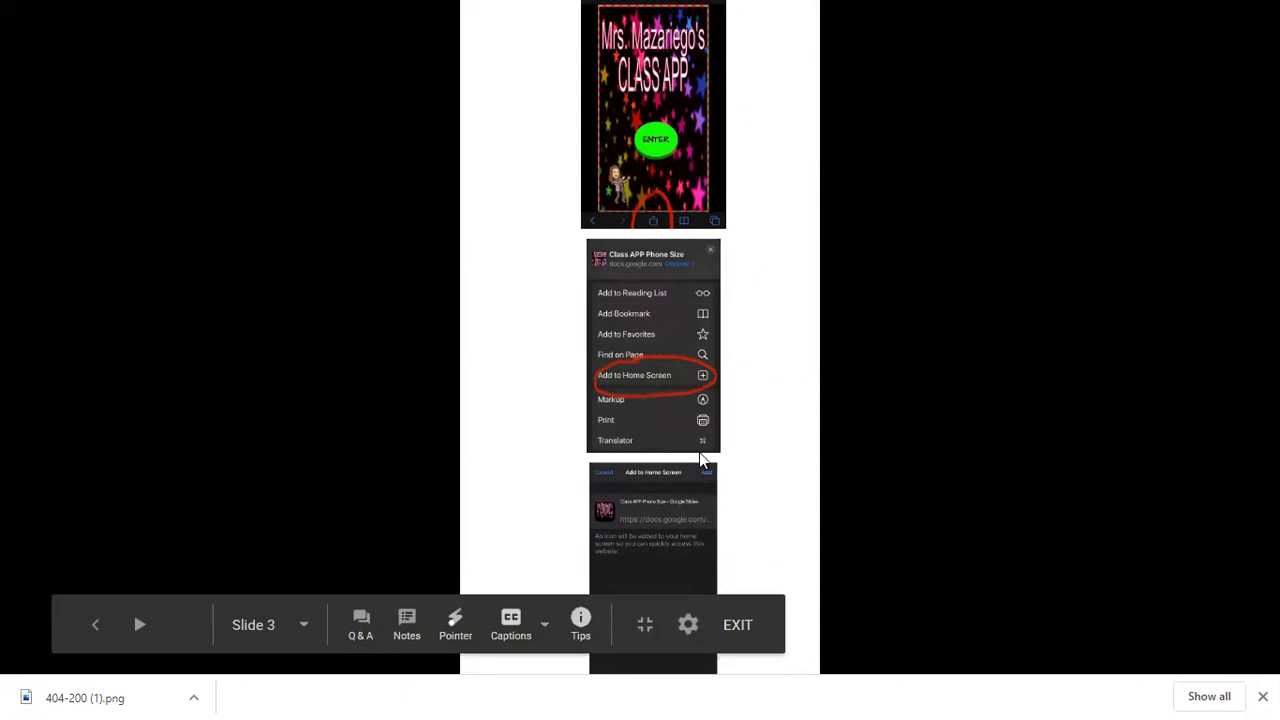
{"action": "key", "text": "Escape"}
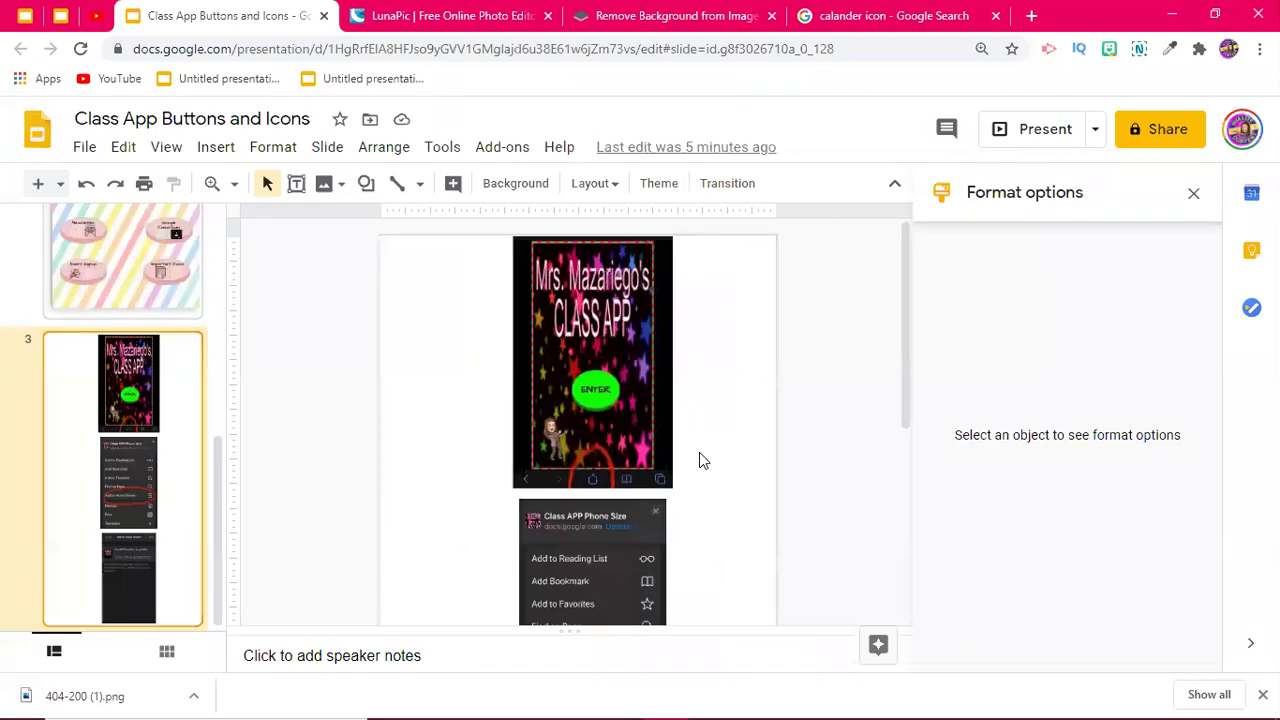